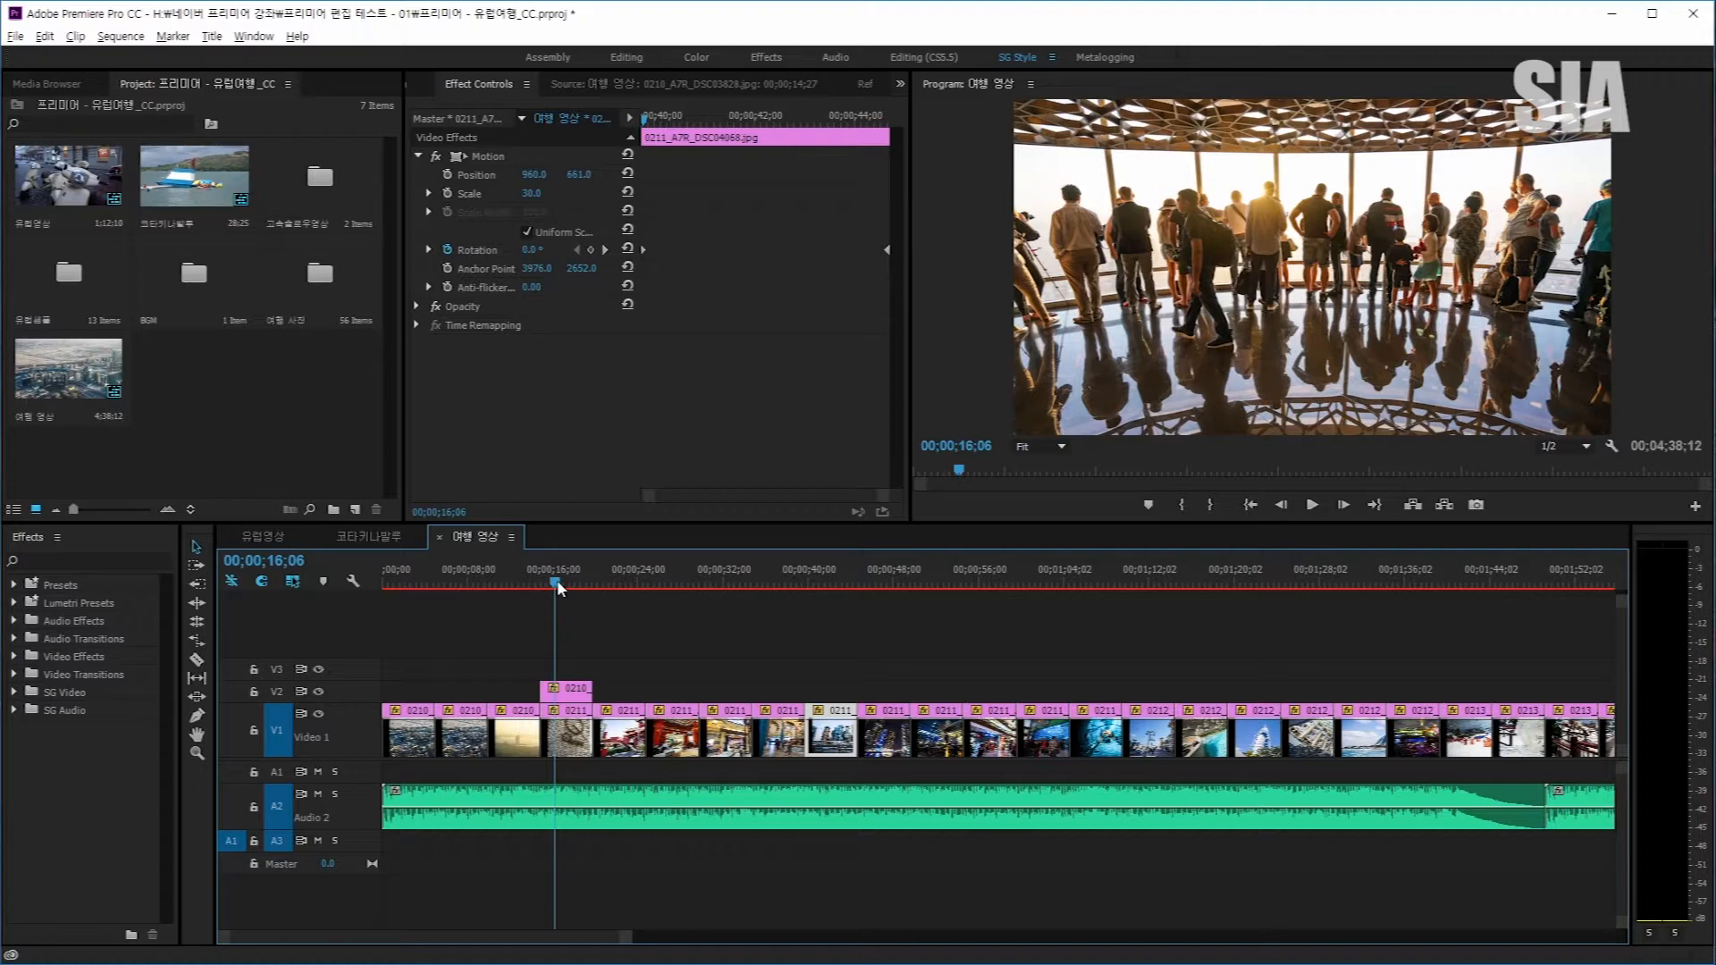
# Preview the opening photos of the 여행 영상 sequence from its start
pyautogui.moveTo(555, 582); pyautogui.dragTo(340, 579)
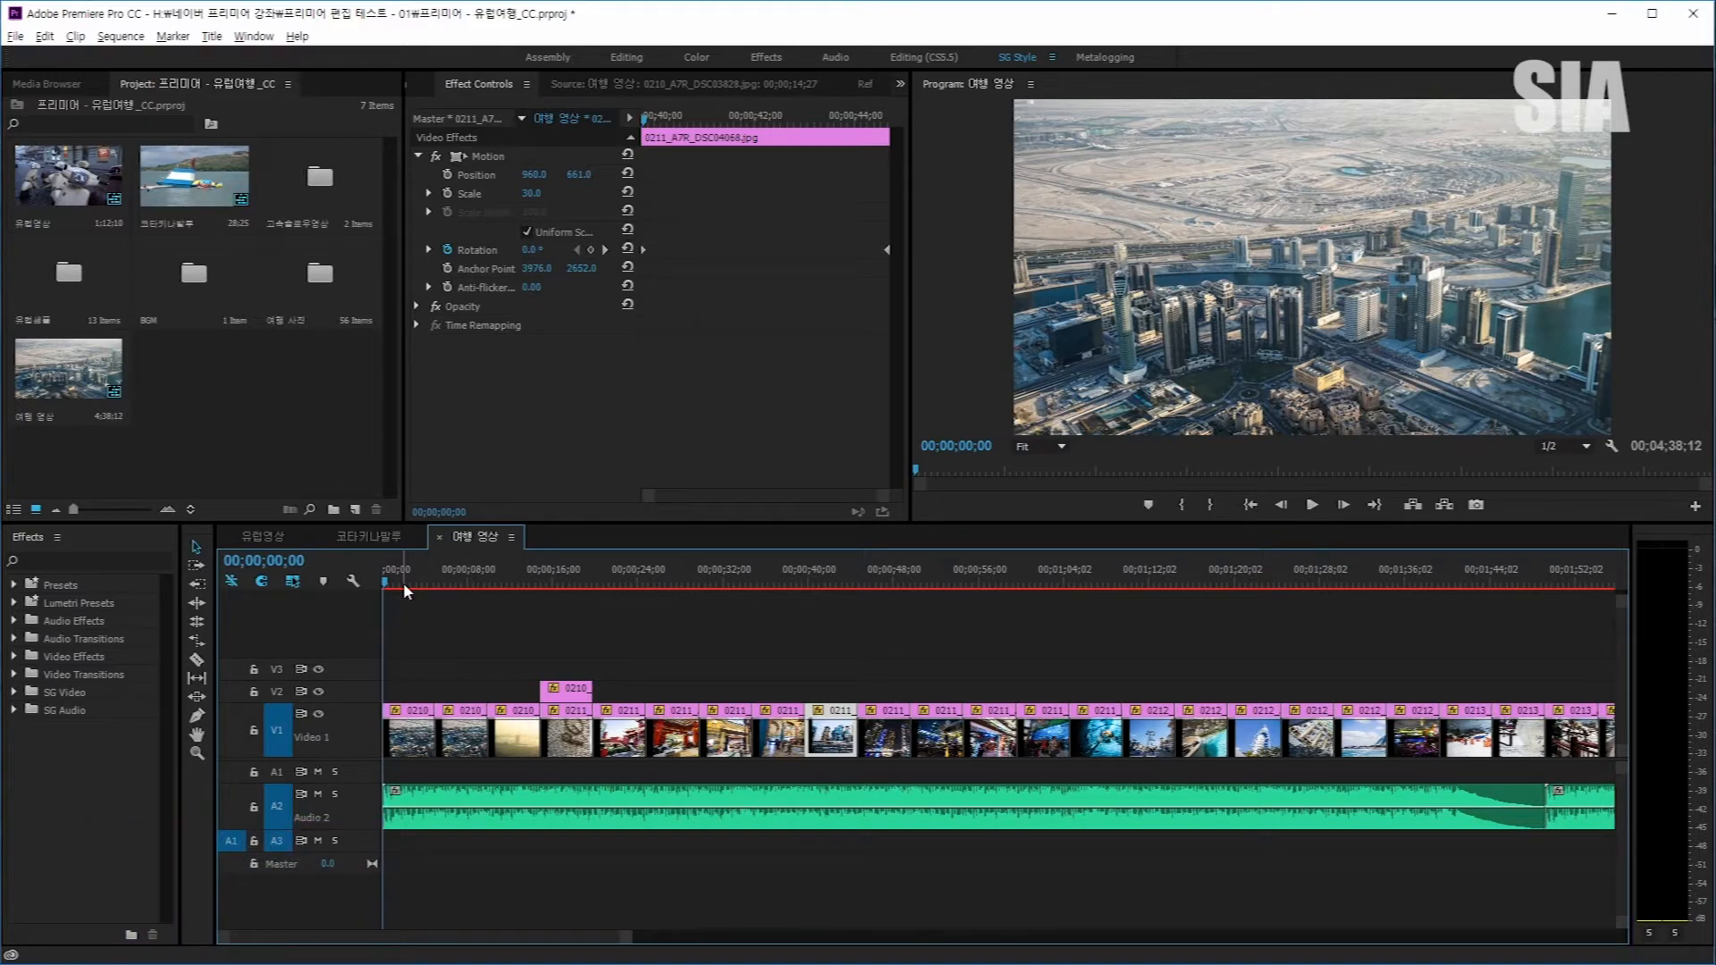
pyautogui.click(409, 581)
pyautogui.press('space')
pyautogui.click(466, 582)
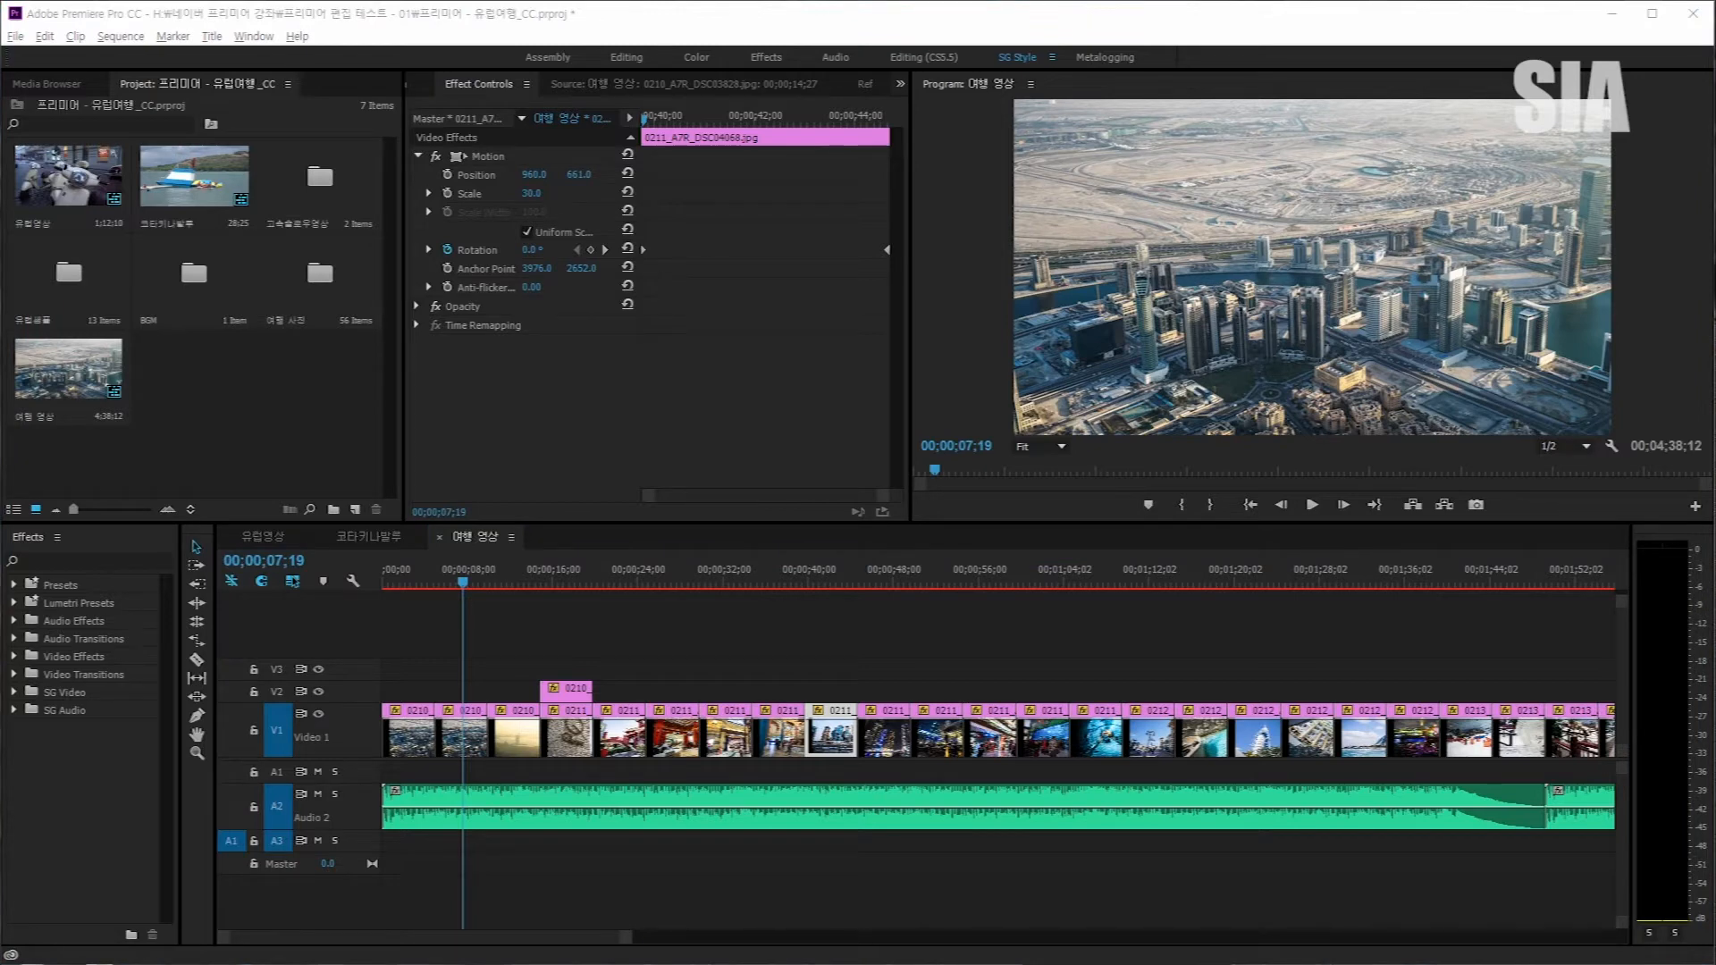
pyautogui.click(497, 582)
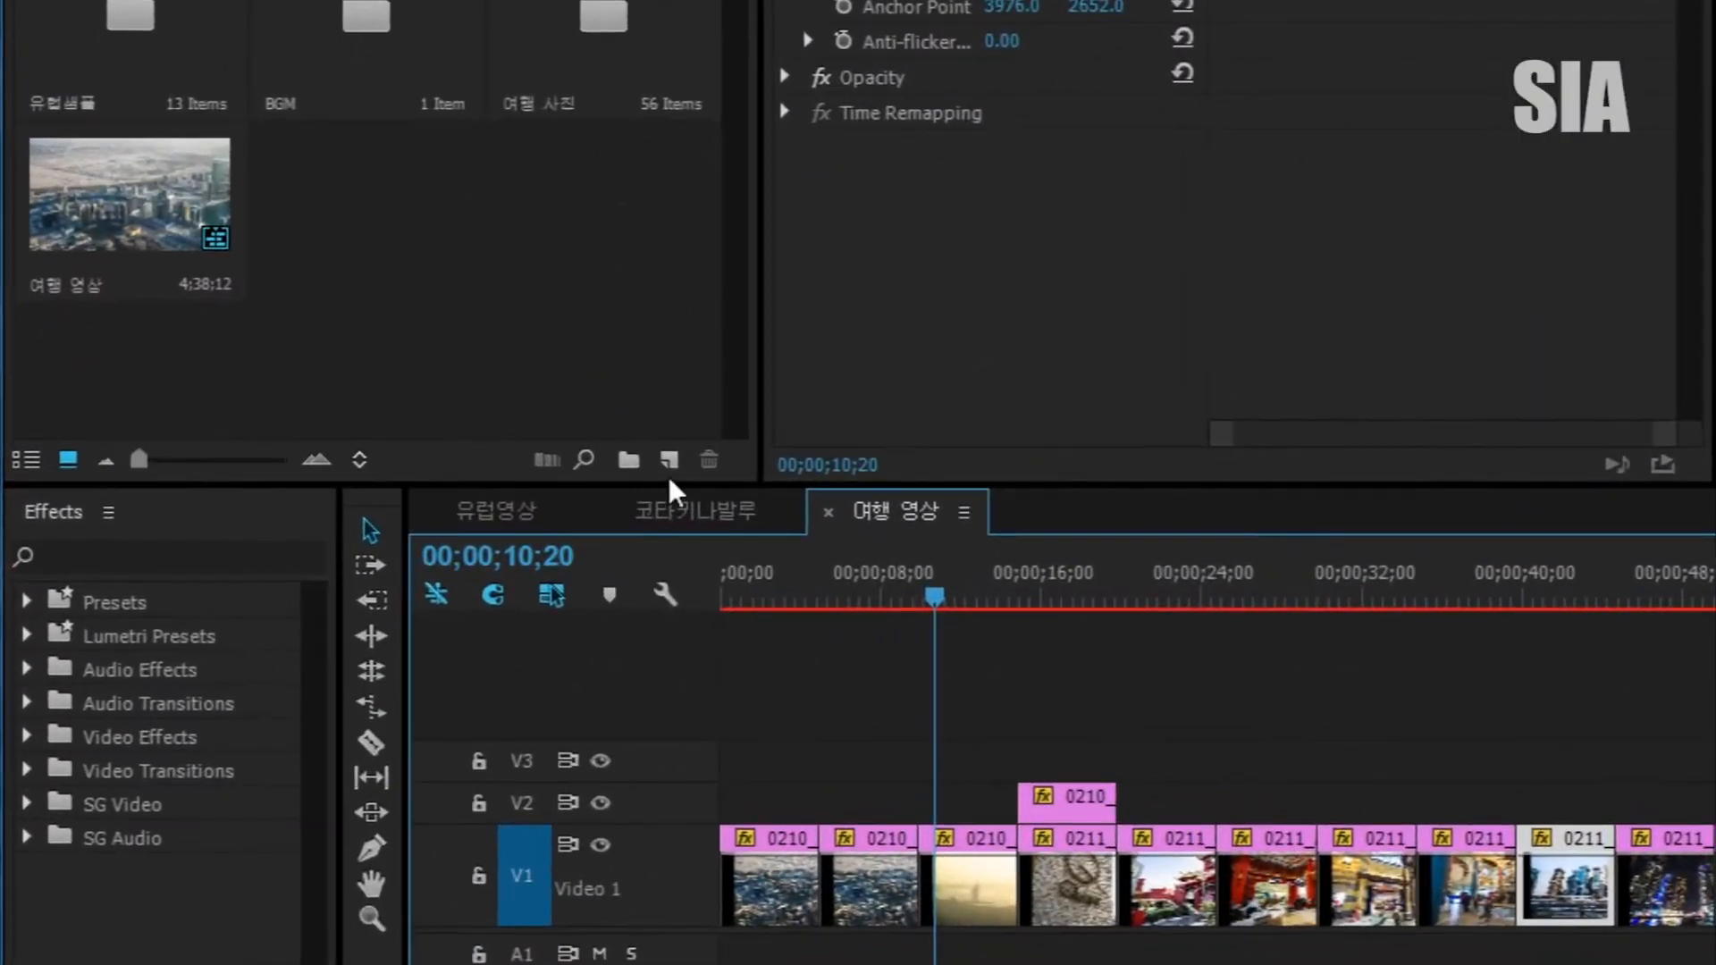
# Create a new sequence named 타임랩스 with the DSLR 1080p30 preset
pyautogui.click(669, 459)
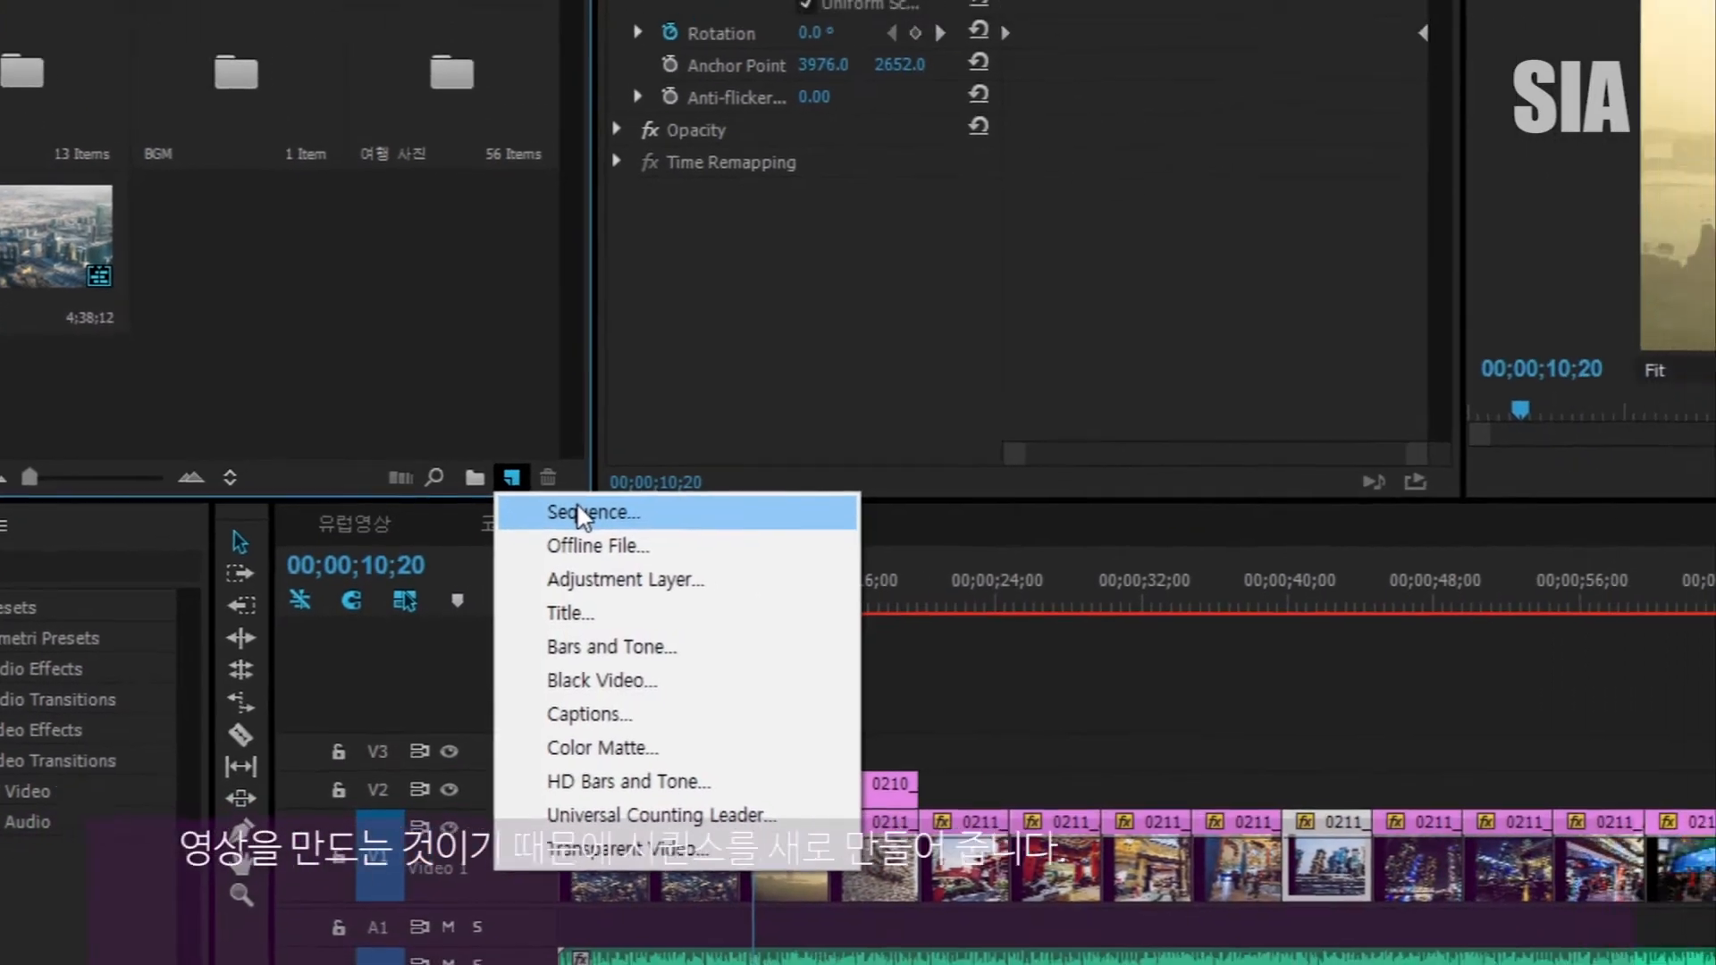
pyautogui.click(581, 513)
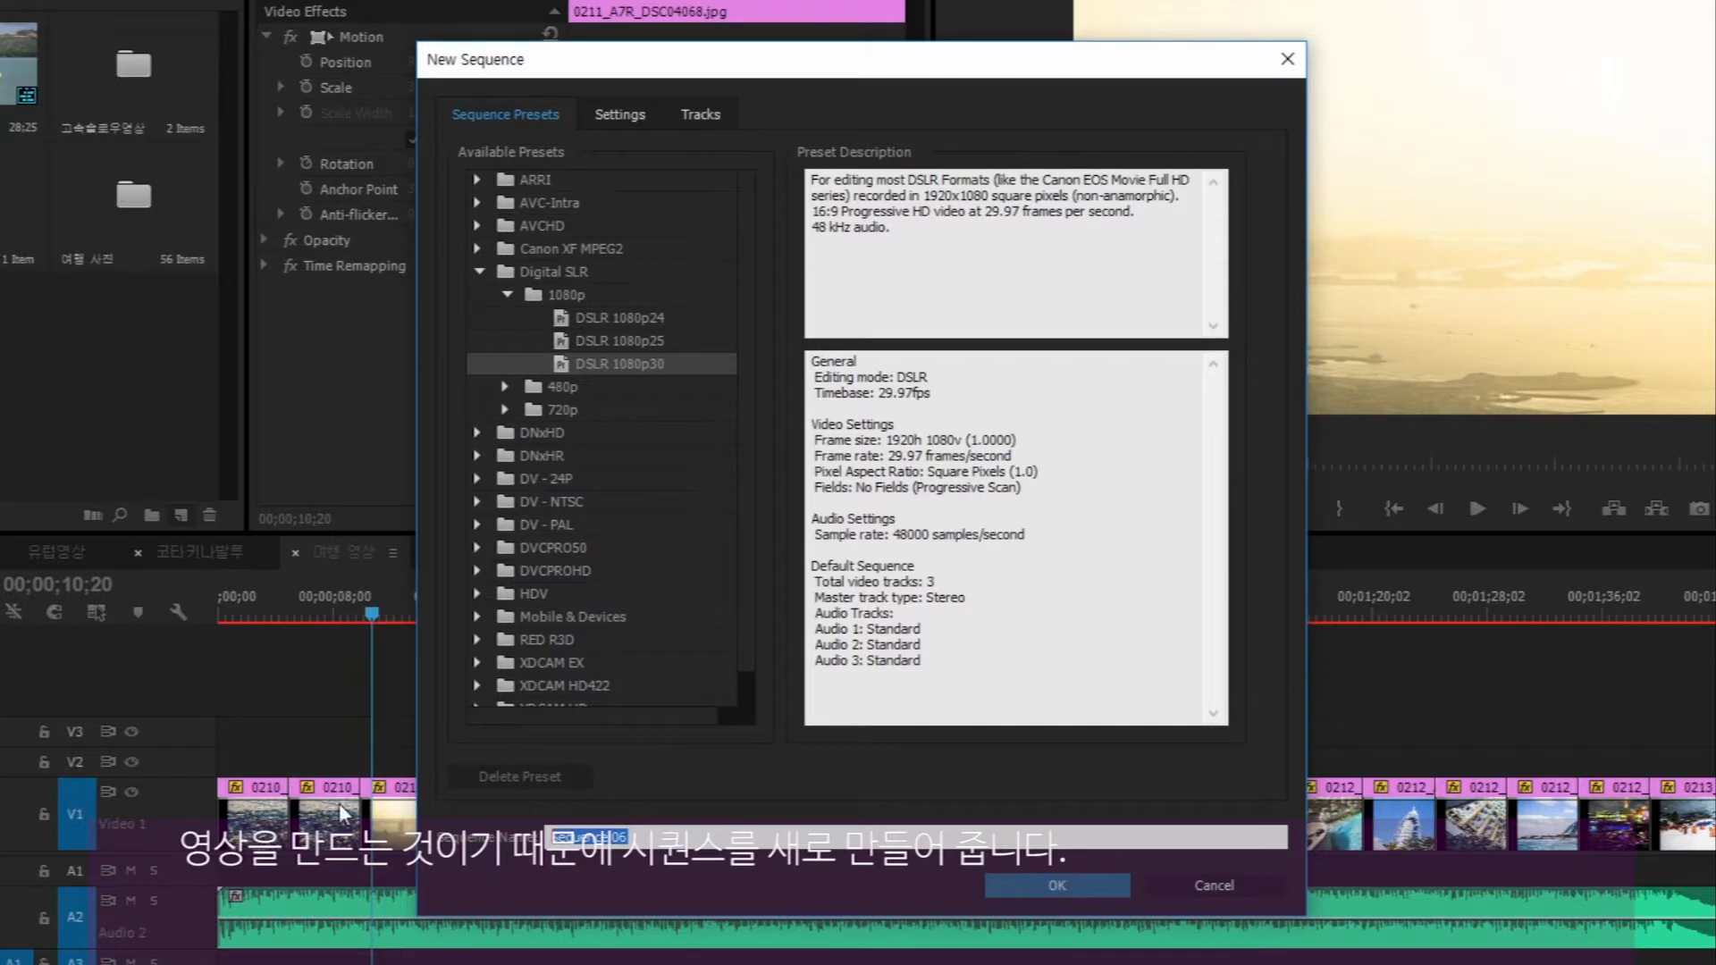
pyautogui.write('d')
pyautogui.press('BackSpace')
pyautogui.press('BackSpace')
pyautogui.write('타임랩스')
pyautogui.press('Return')
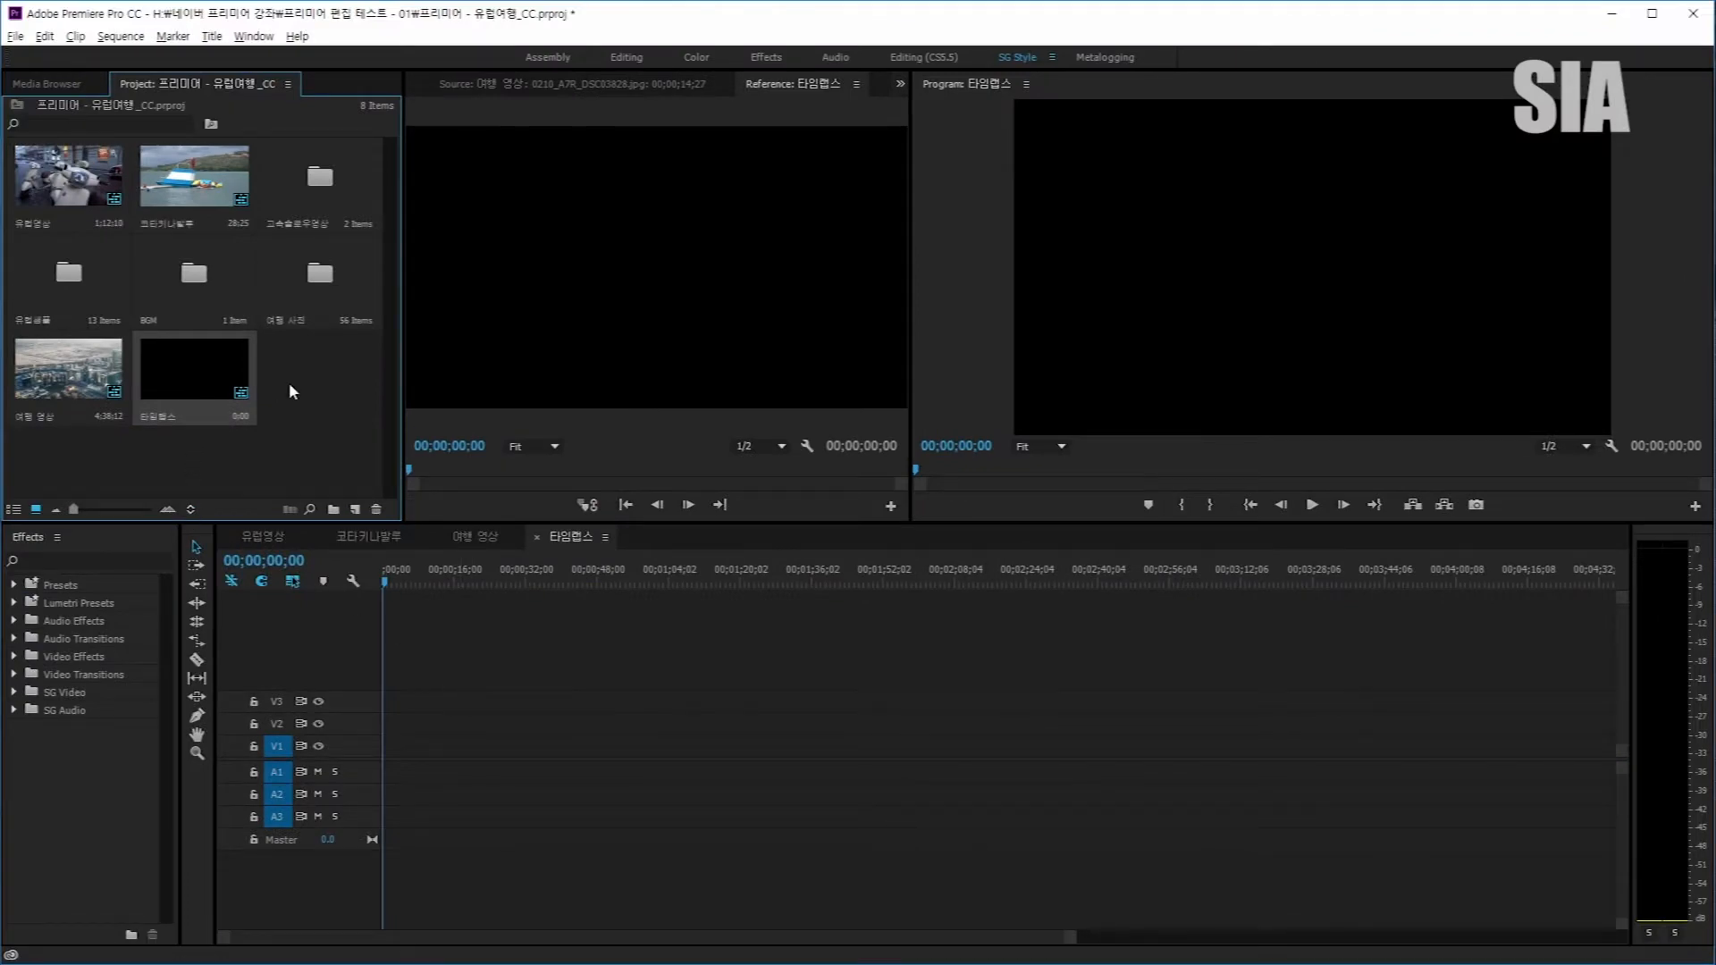
# Start a media import, go to the TL-02 folder and select its first photo, Dubai_0212_0200.jpg
pyautogui.doubleClick(313, 392)
pyautogui.click(319, 401)
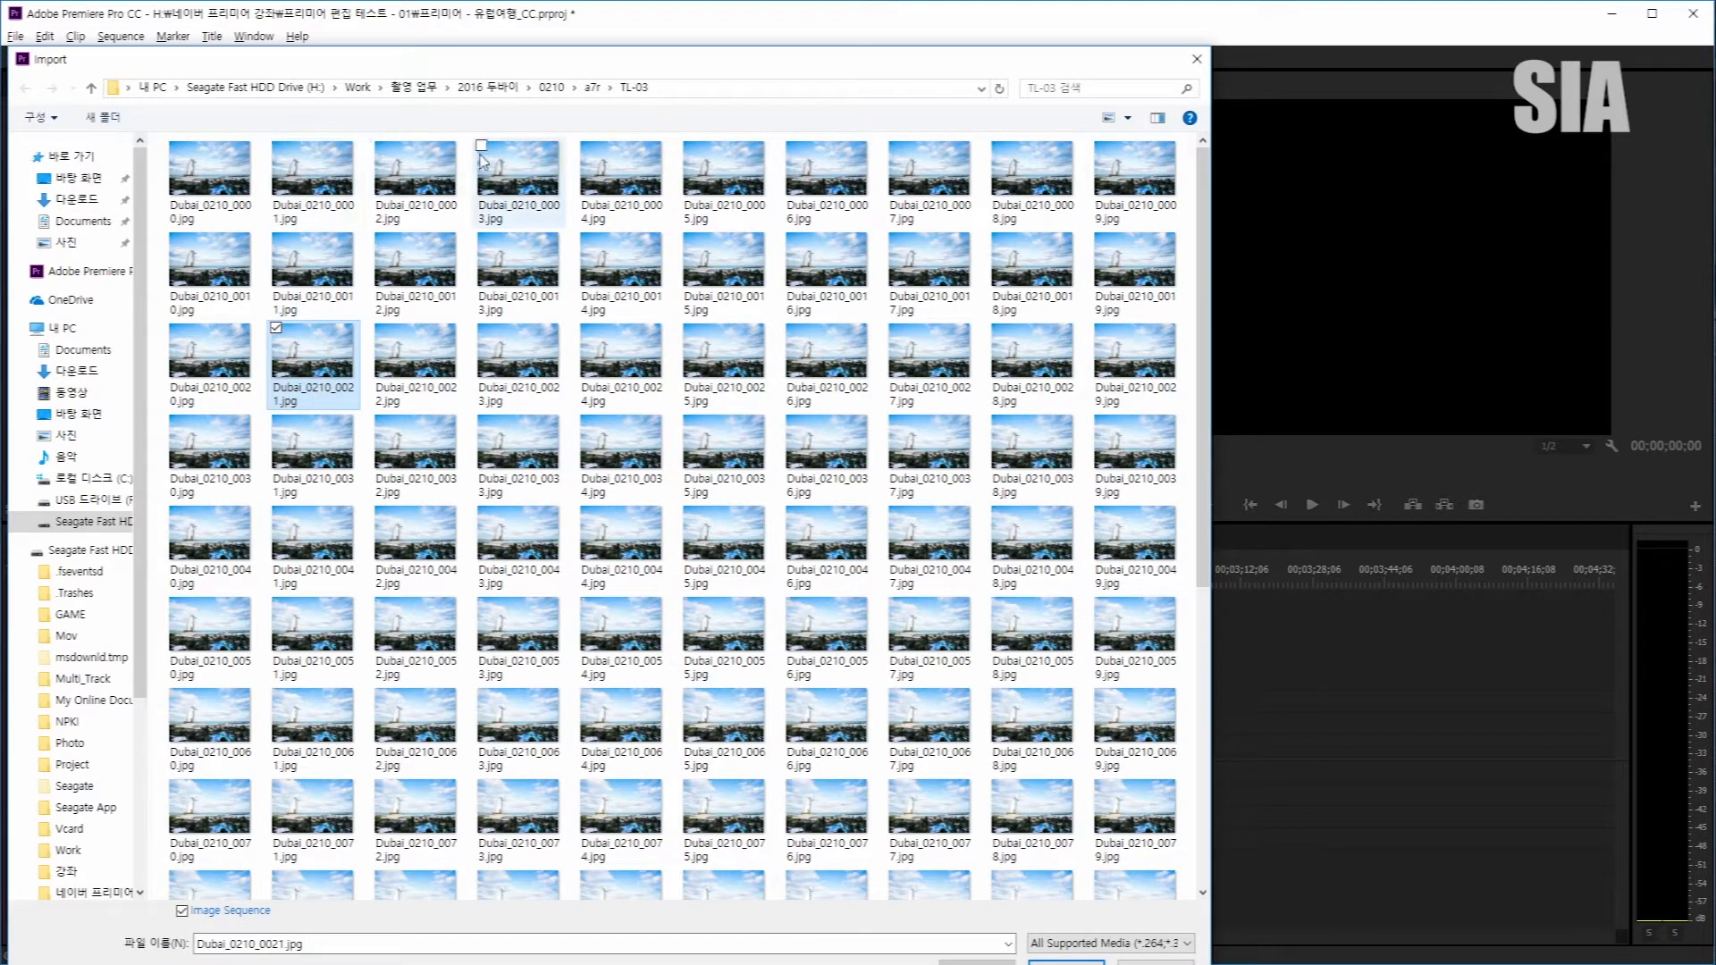
pyautogui.click(203, 183)
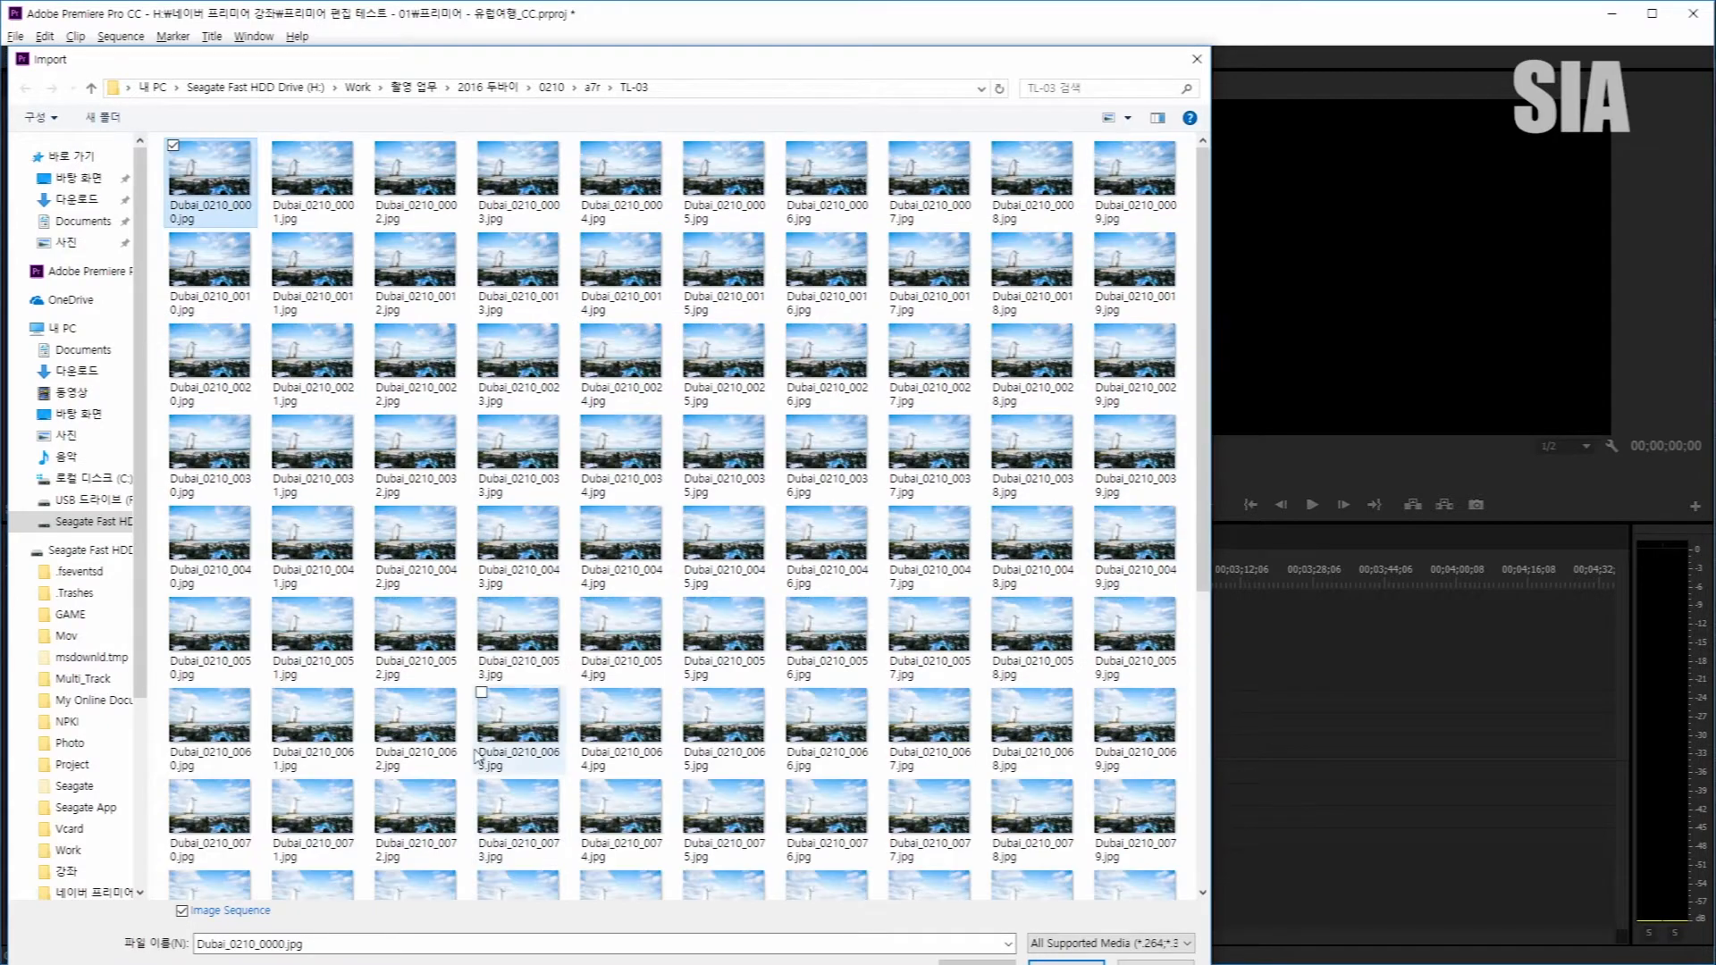
pyautogui.scroll(-5, 242, 224)
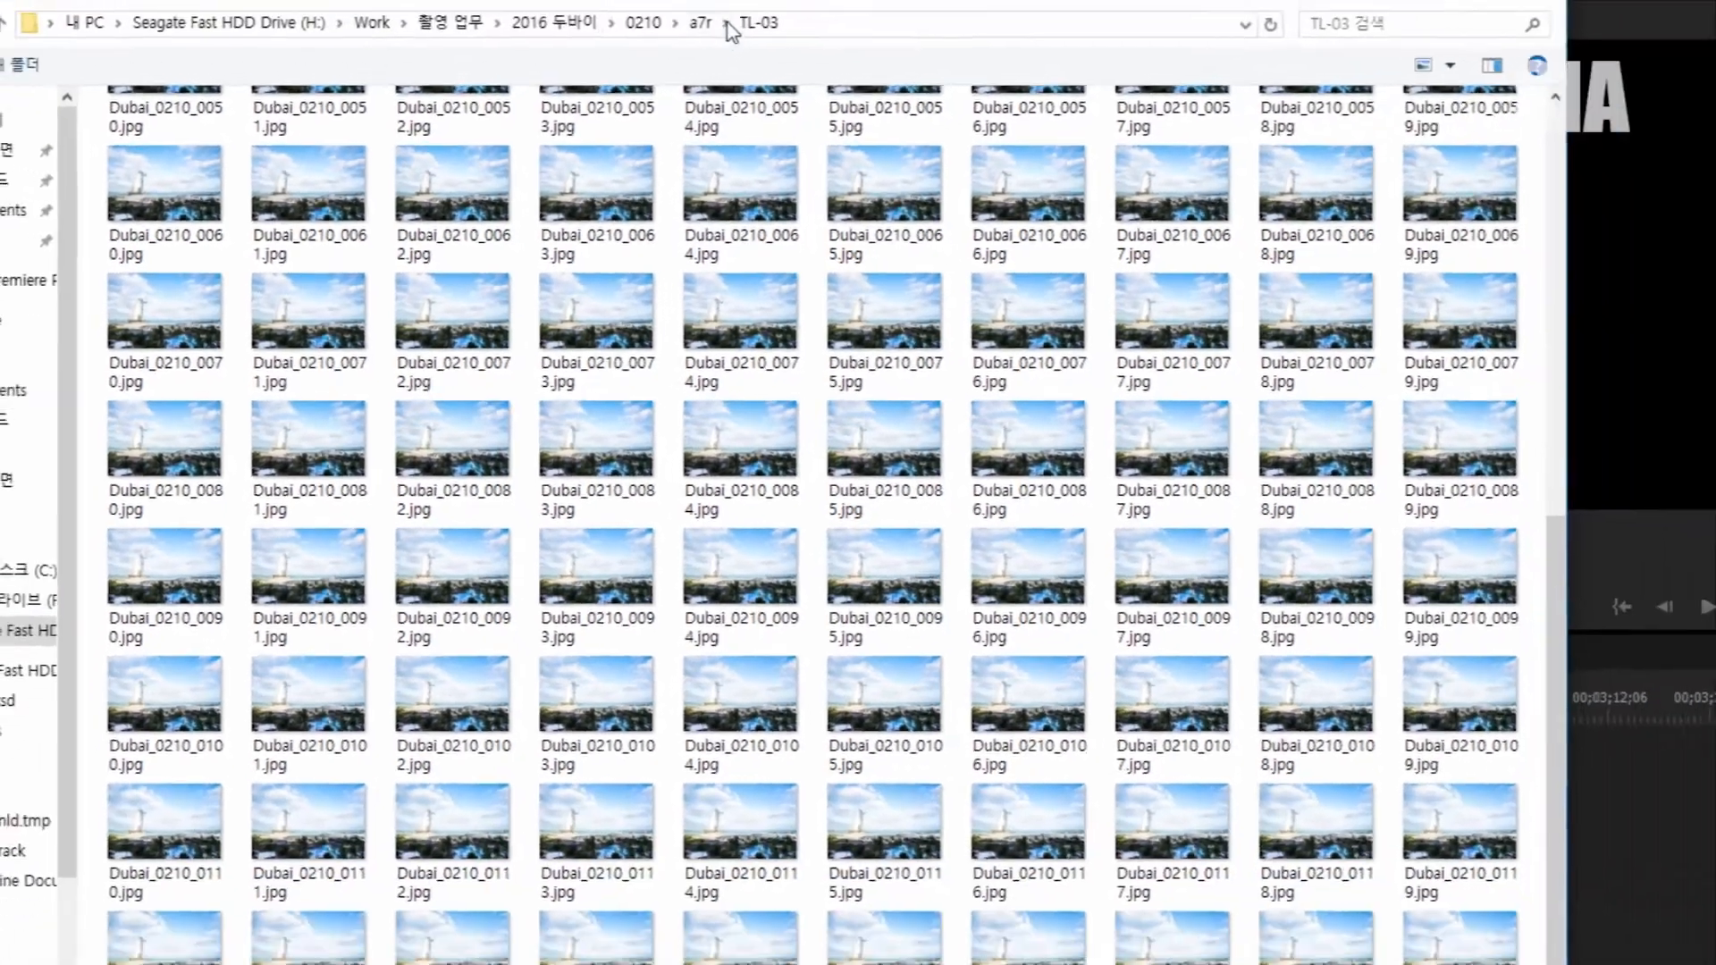
pyautogui.click(721, 27)
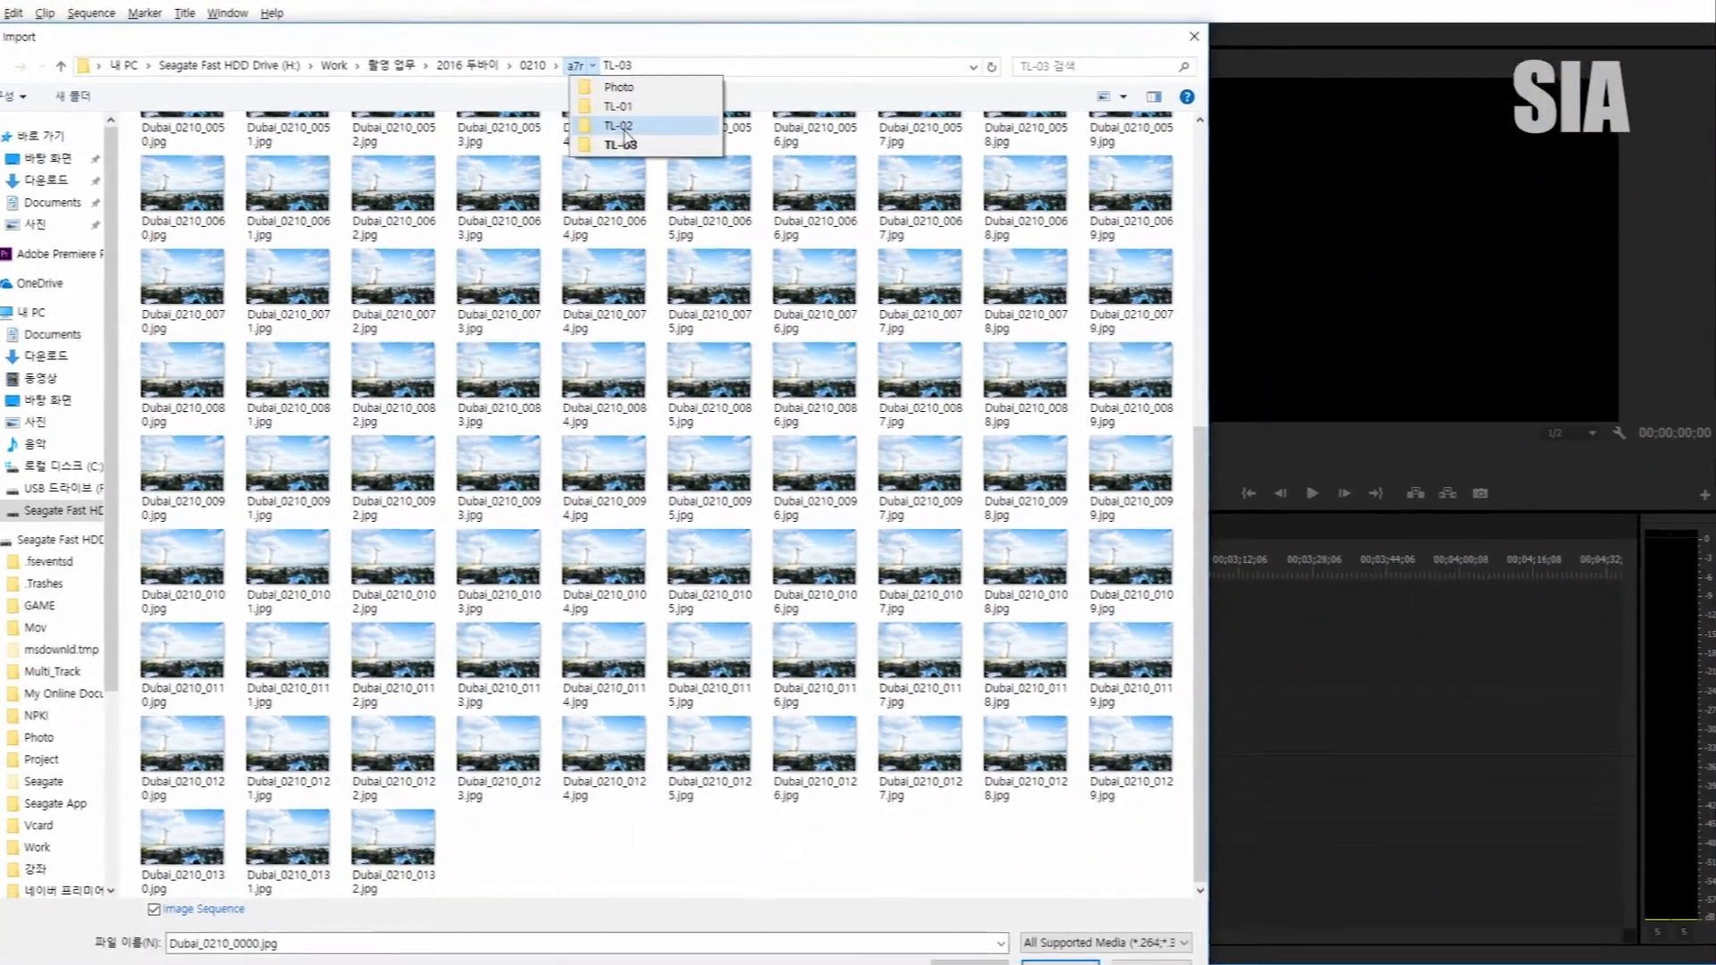
pyautogui.click(637, 146)
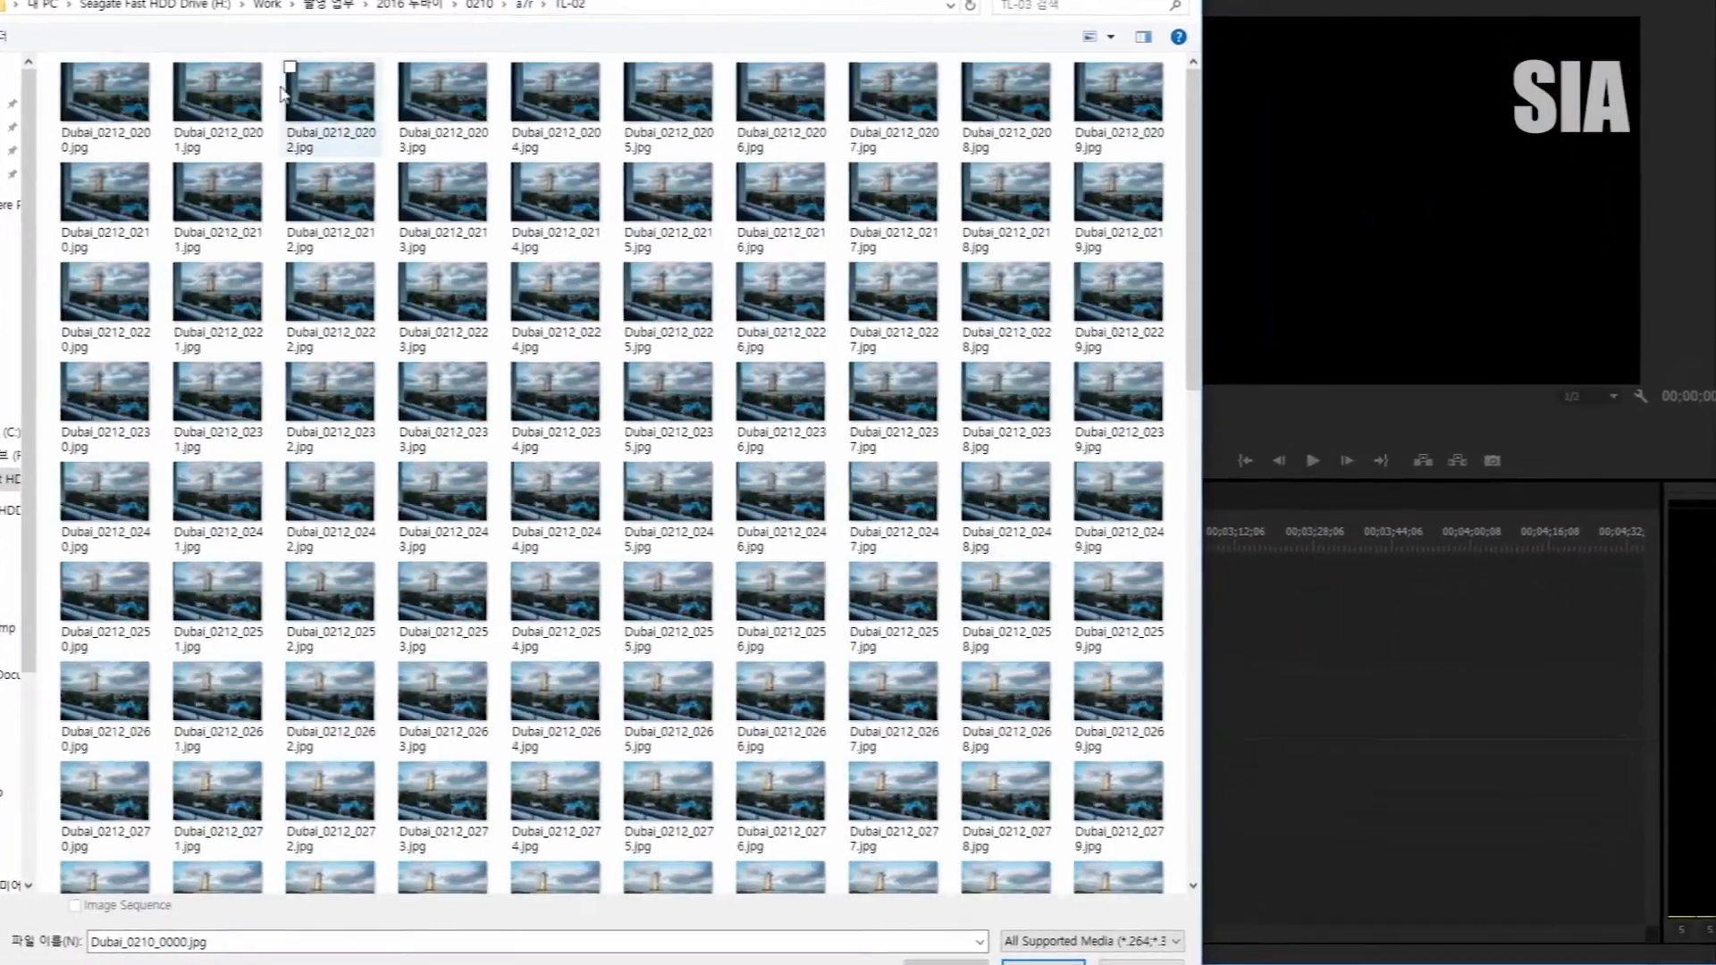
pyautogui.click(134, 98)
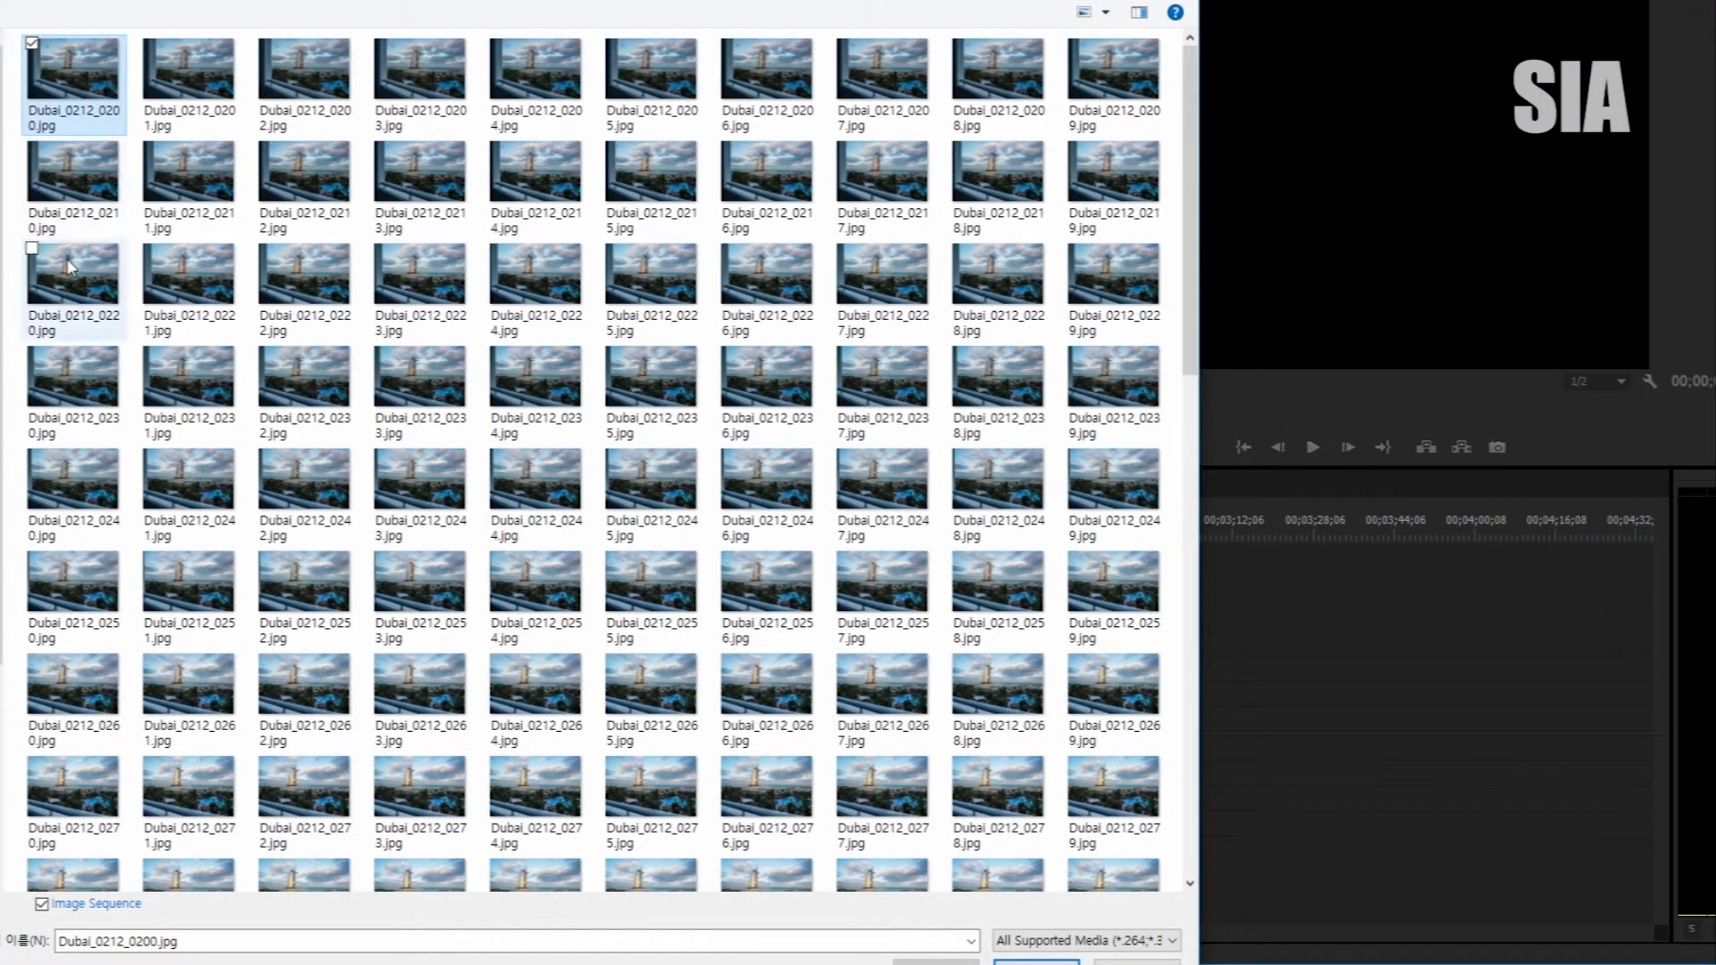
# Show the TL-02 files in the details (자세히) view and widen the name column
pyautogui.scroll(-9, 70, 262)
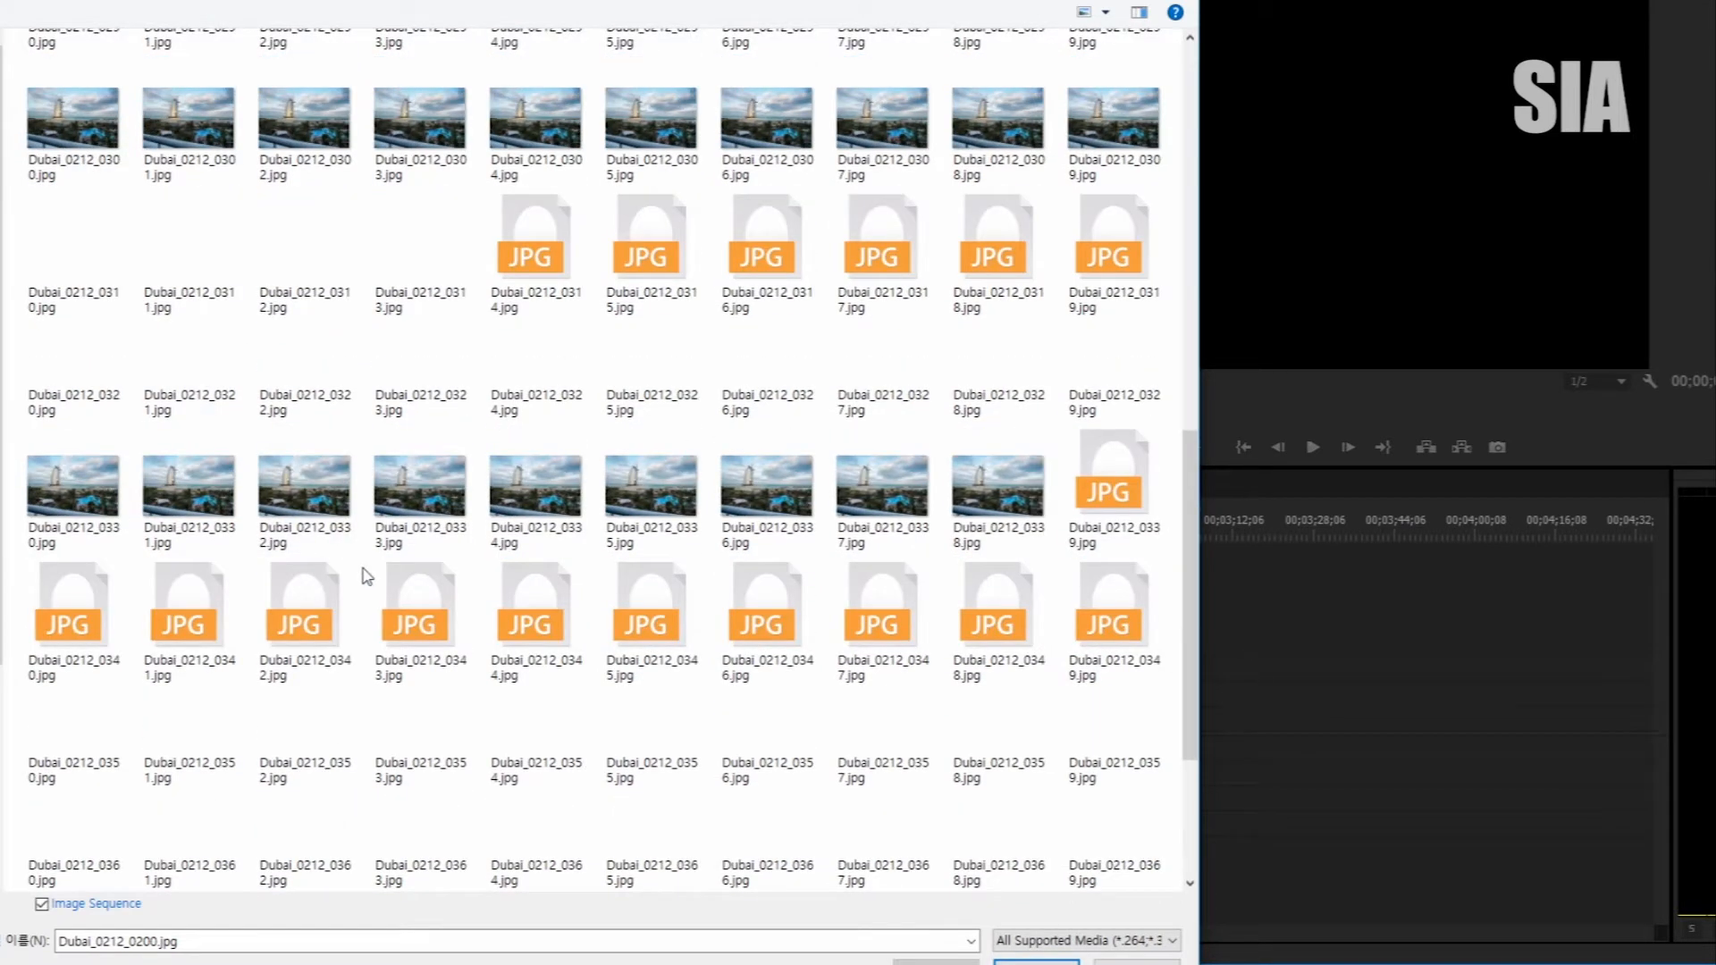
pyautogui.scroll(-5, 366, 575)
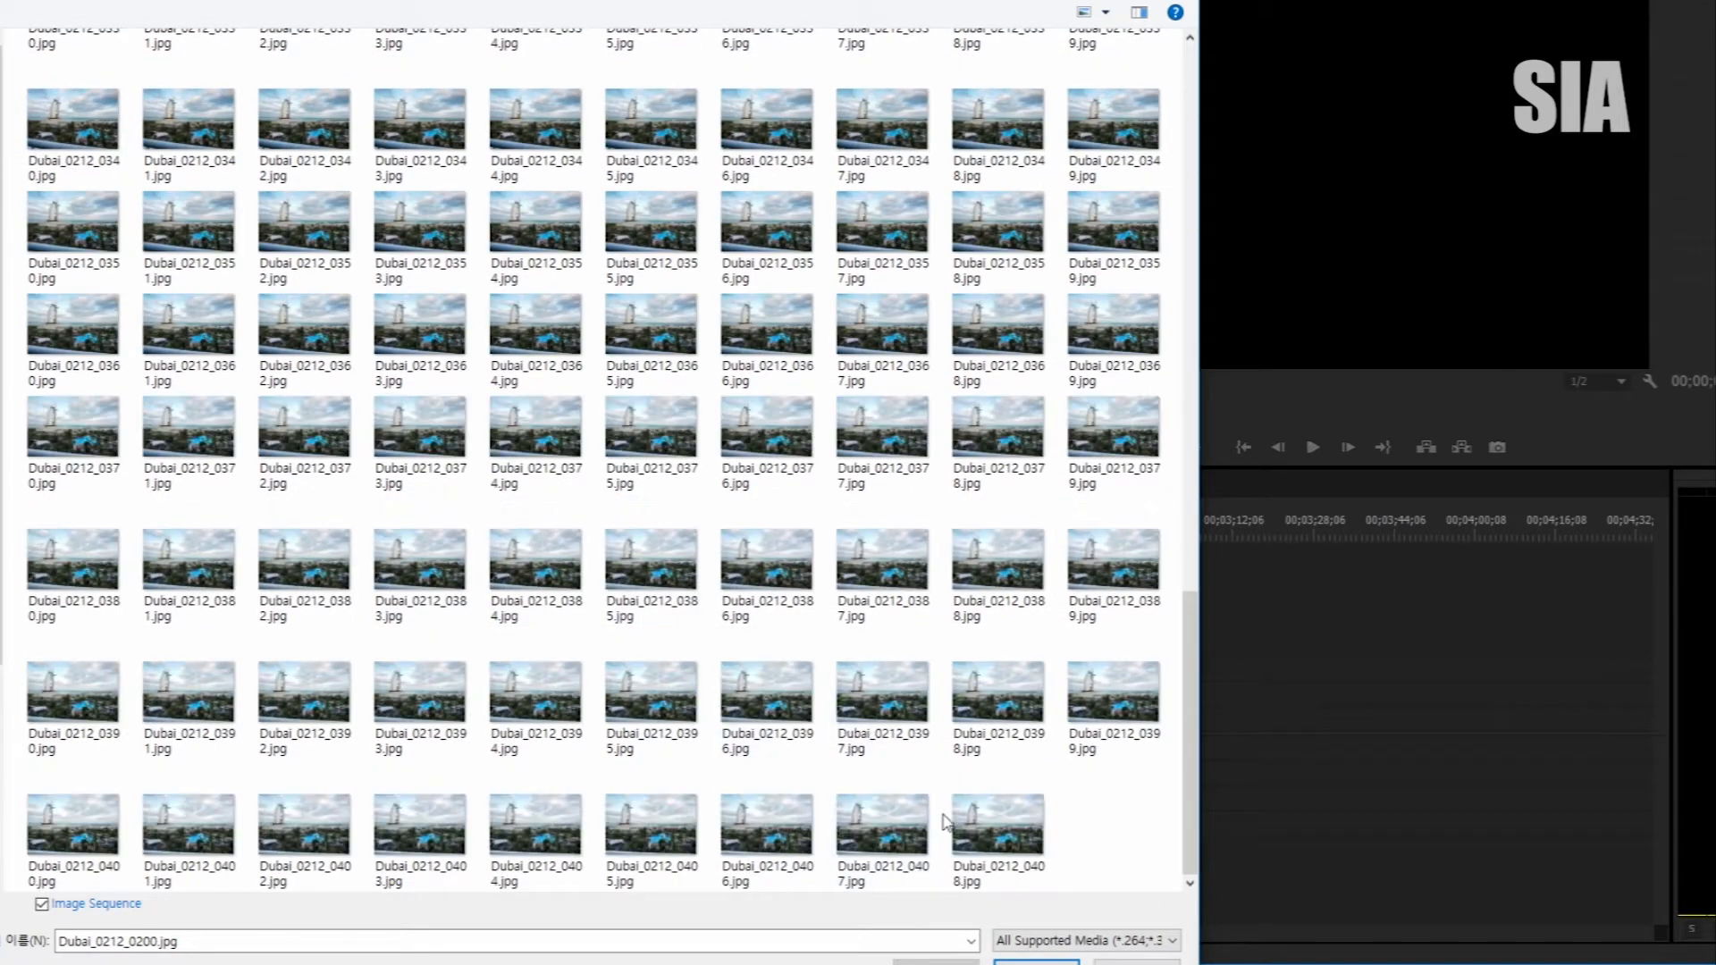
pyautogui.scroll(13, 661, 501)
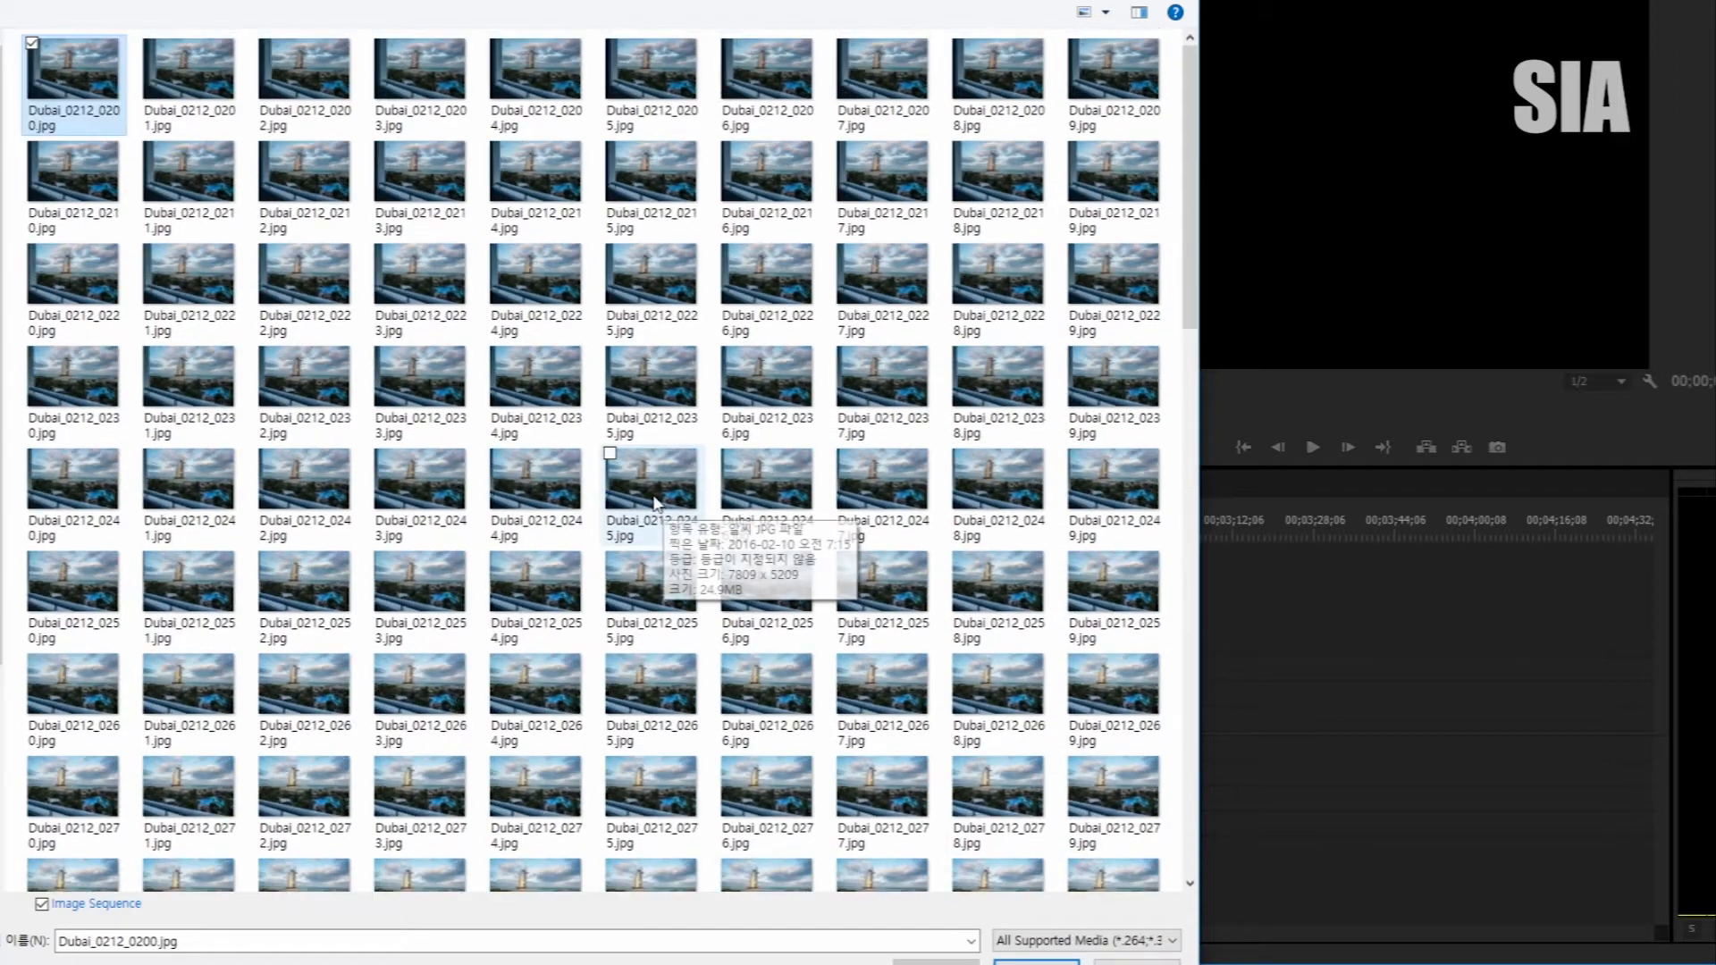
pyautogui.scroll(-12, 883, 344)
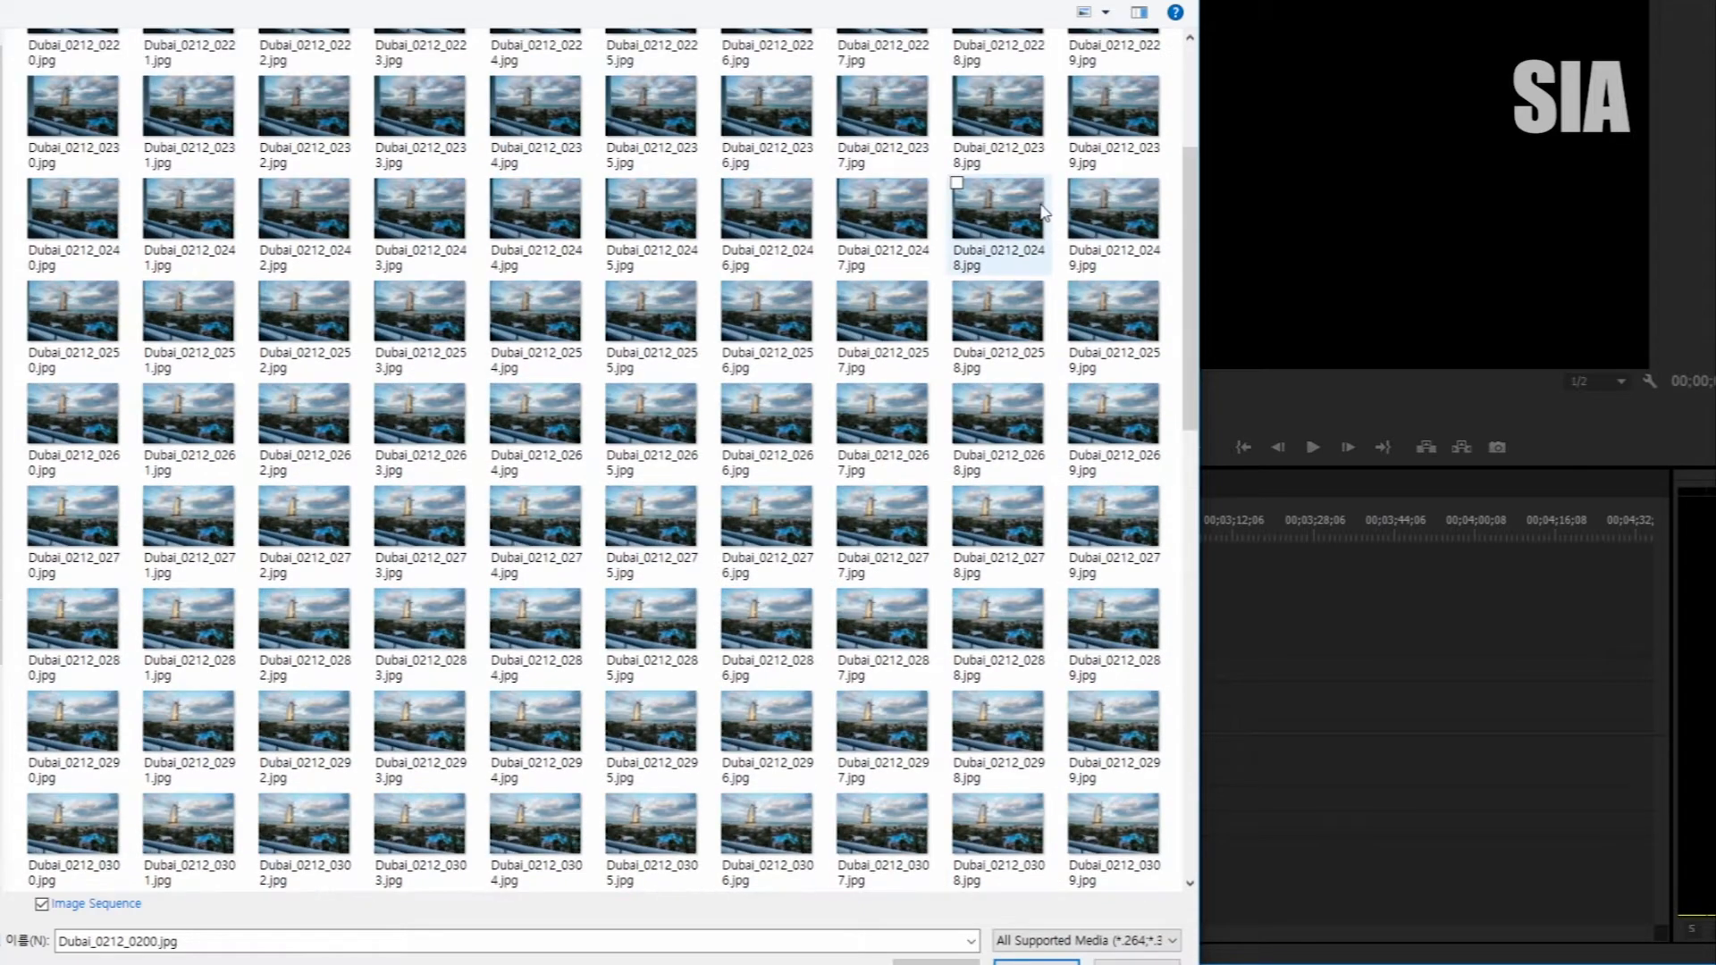
pyautogui.scroll(12, 883, 344)
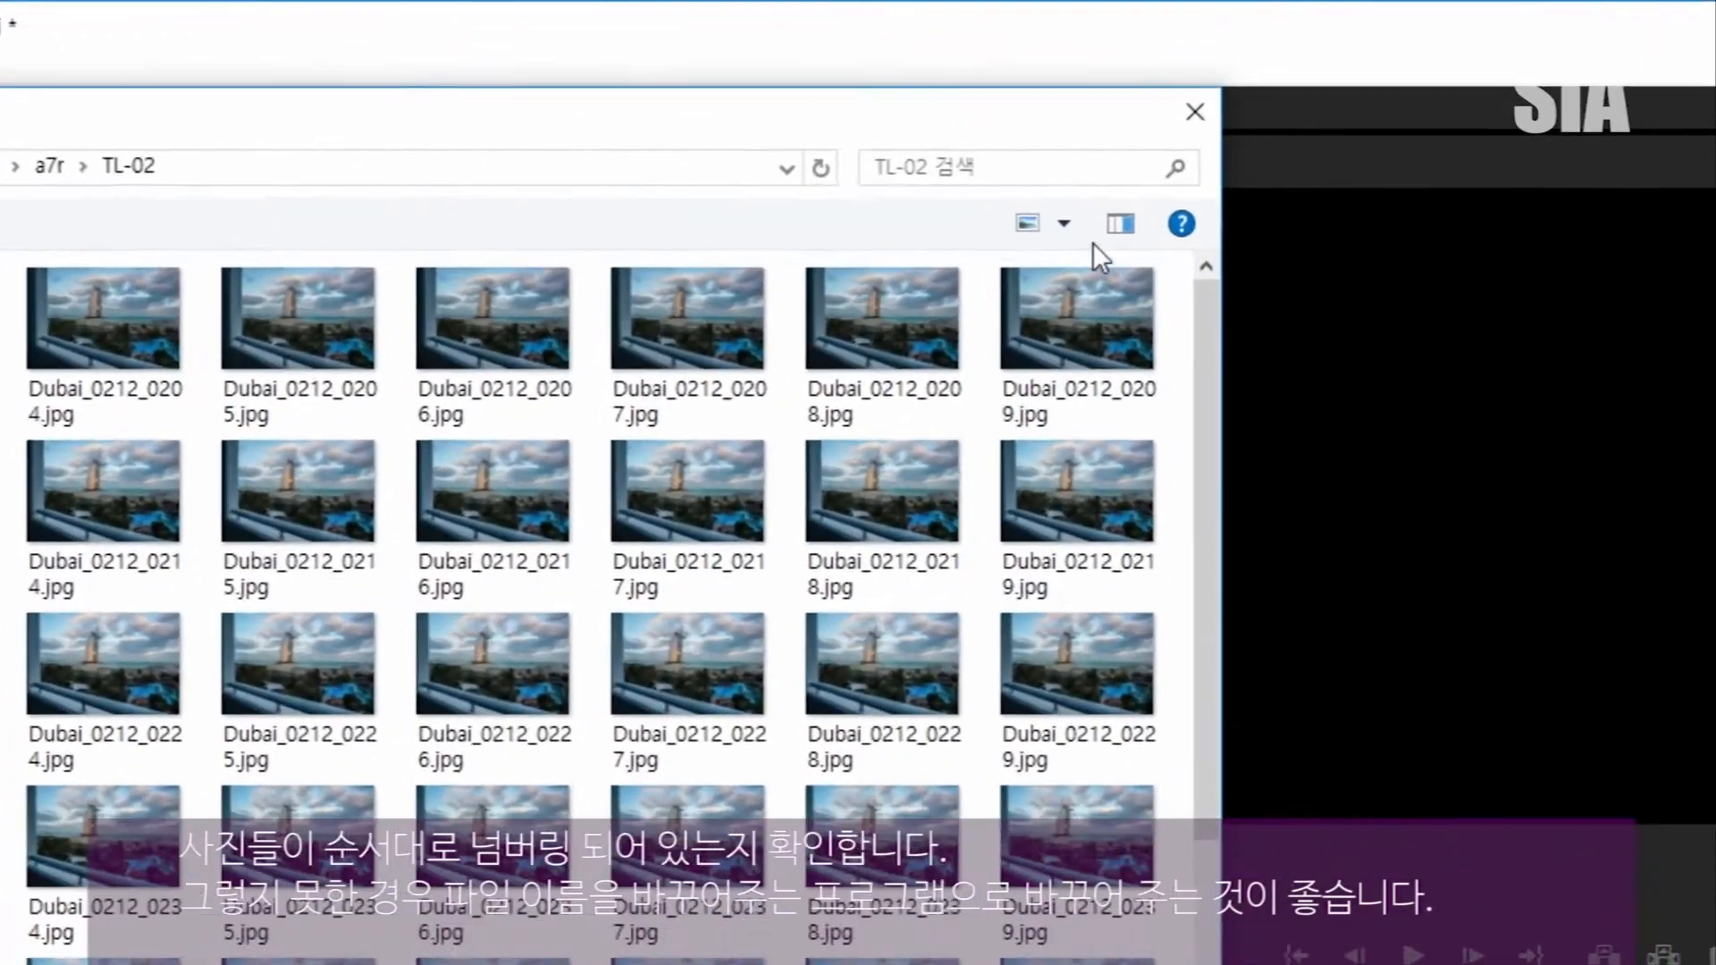
pyautogui.click(1128, 117)
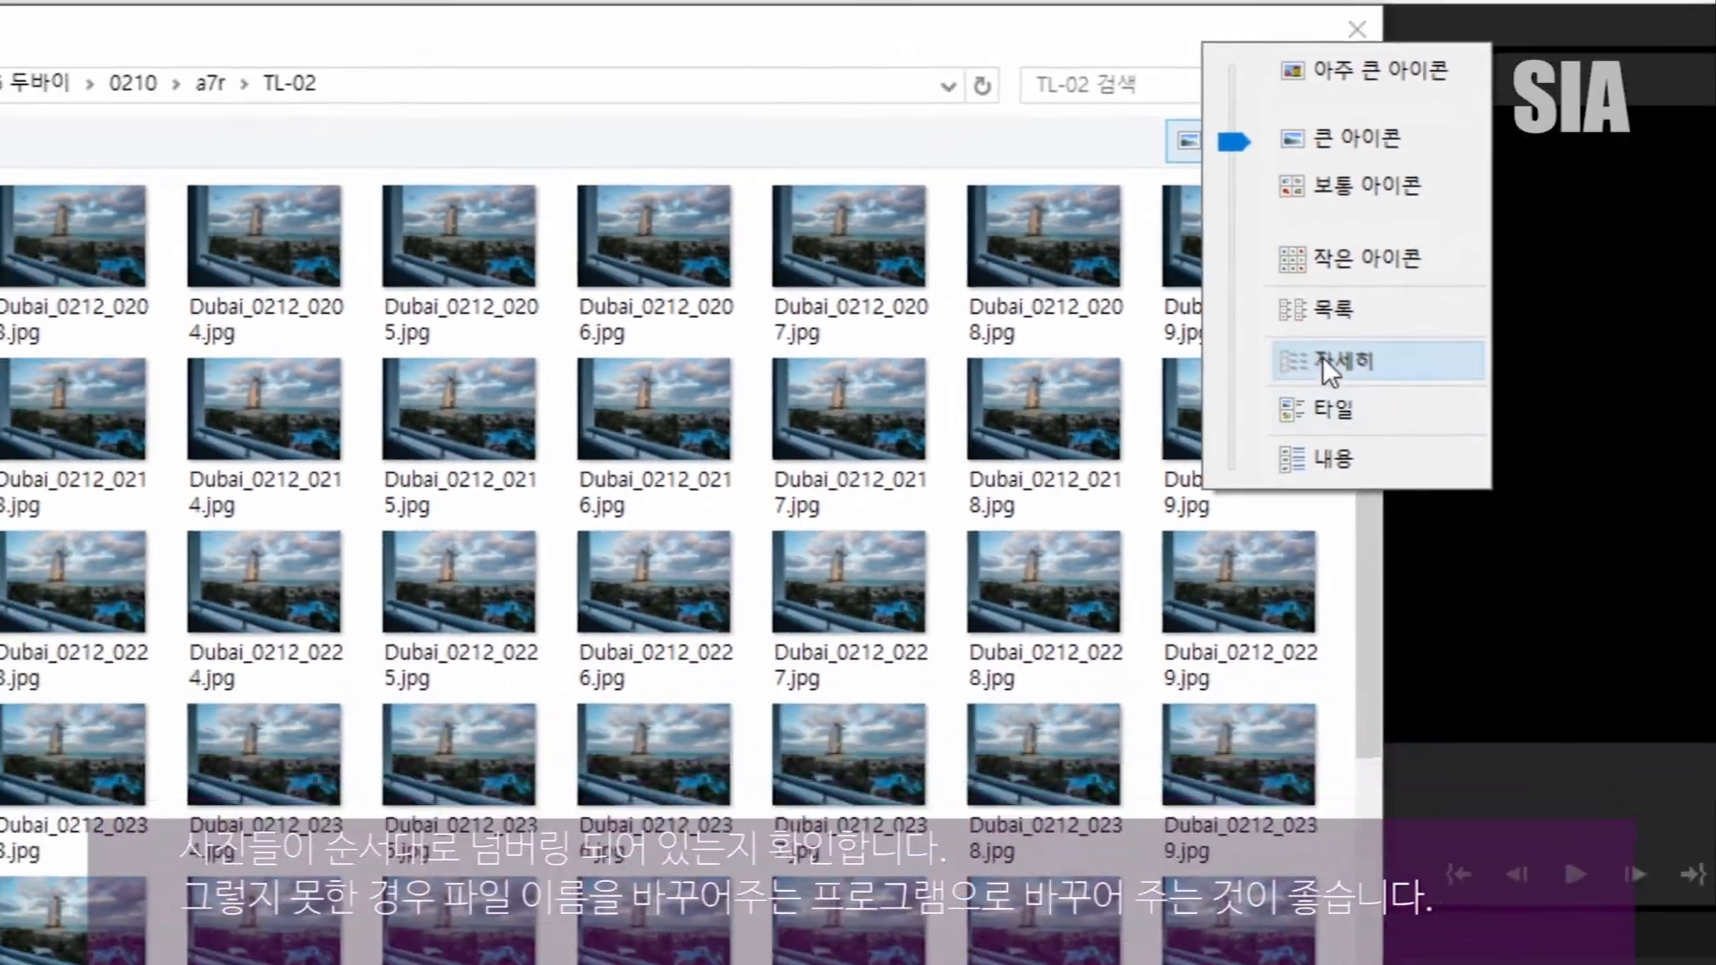
pyautogui.click(1162, 532)
pyautogui.moveTo(238, 40); pyautogui.dragTo(387, 62)
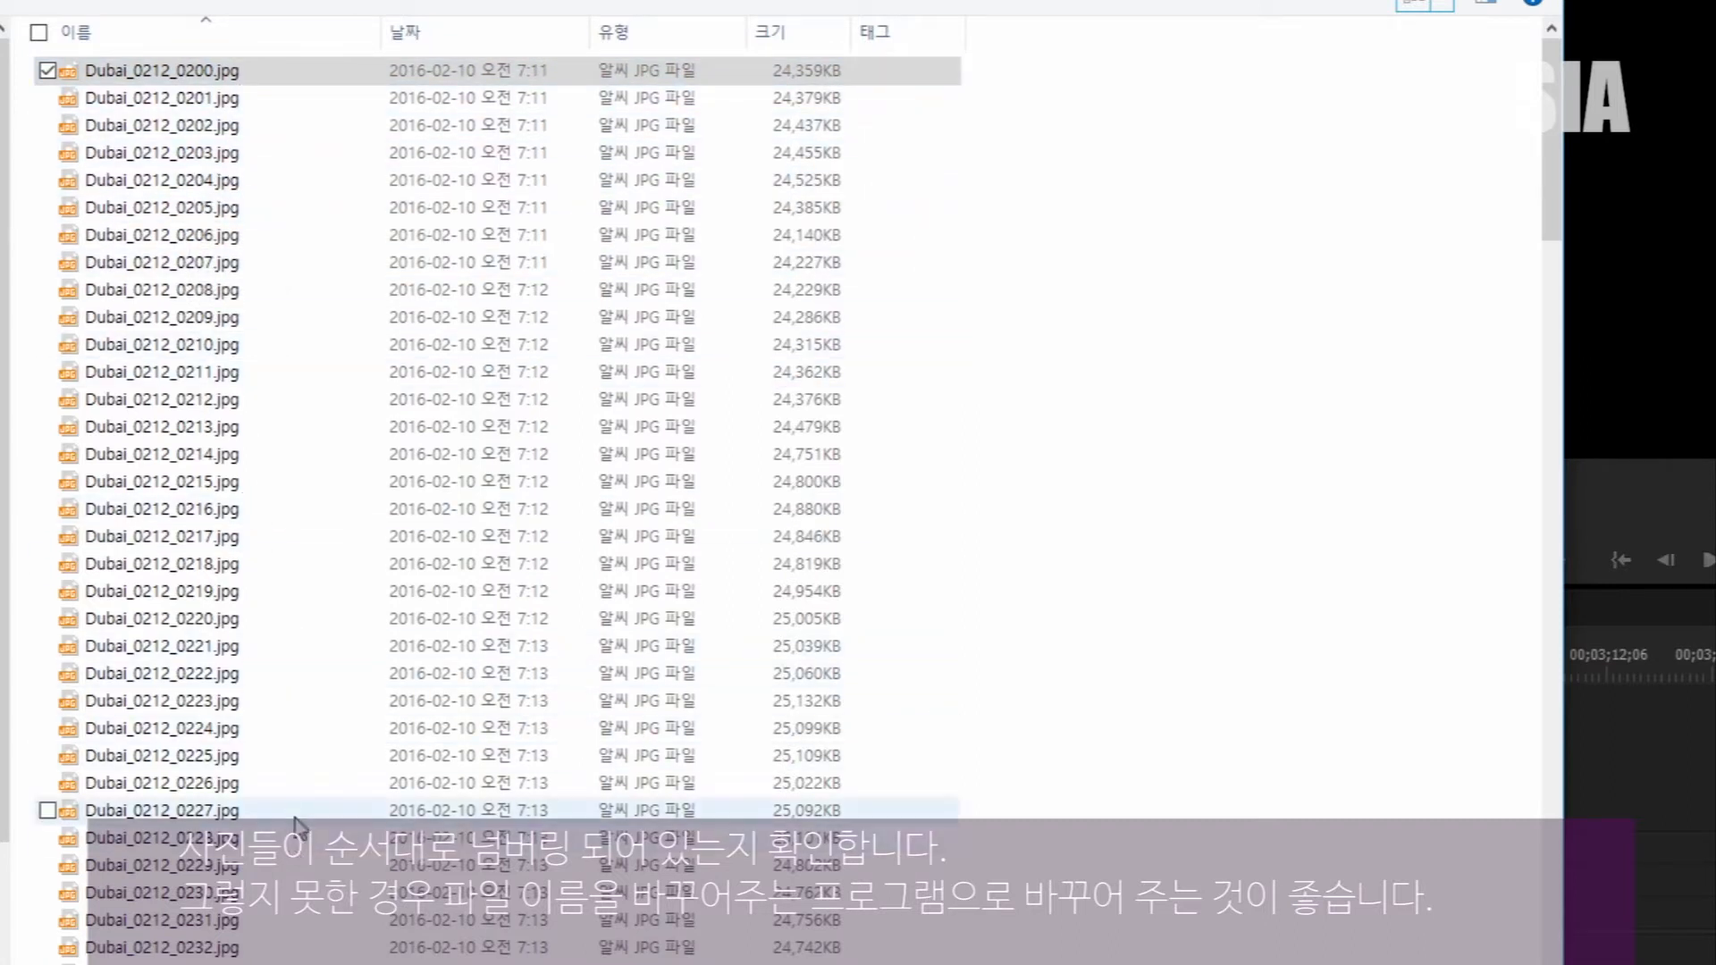
# Check through the TL-02 file list whether the photo file names are numbered in consecutive order
pyautogui.click(230, 130)
pyautogui.click(231, 183)
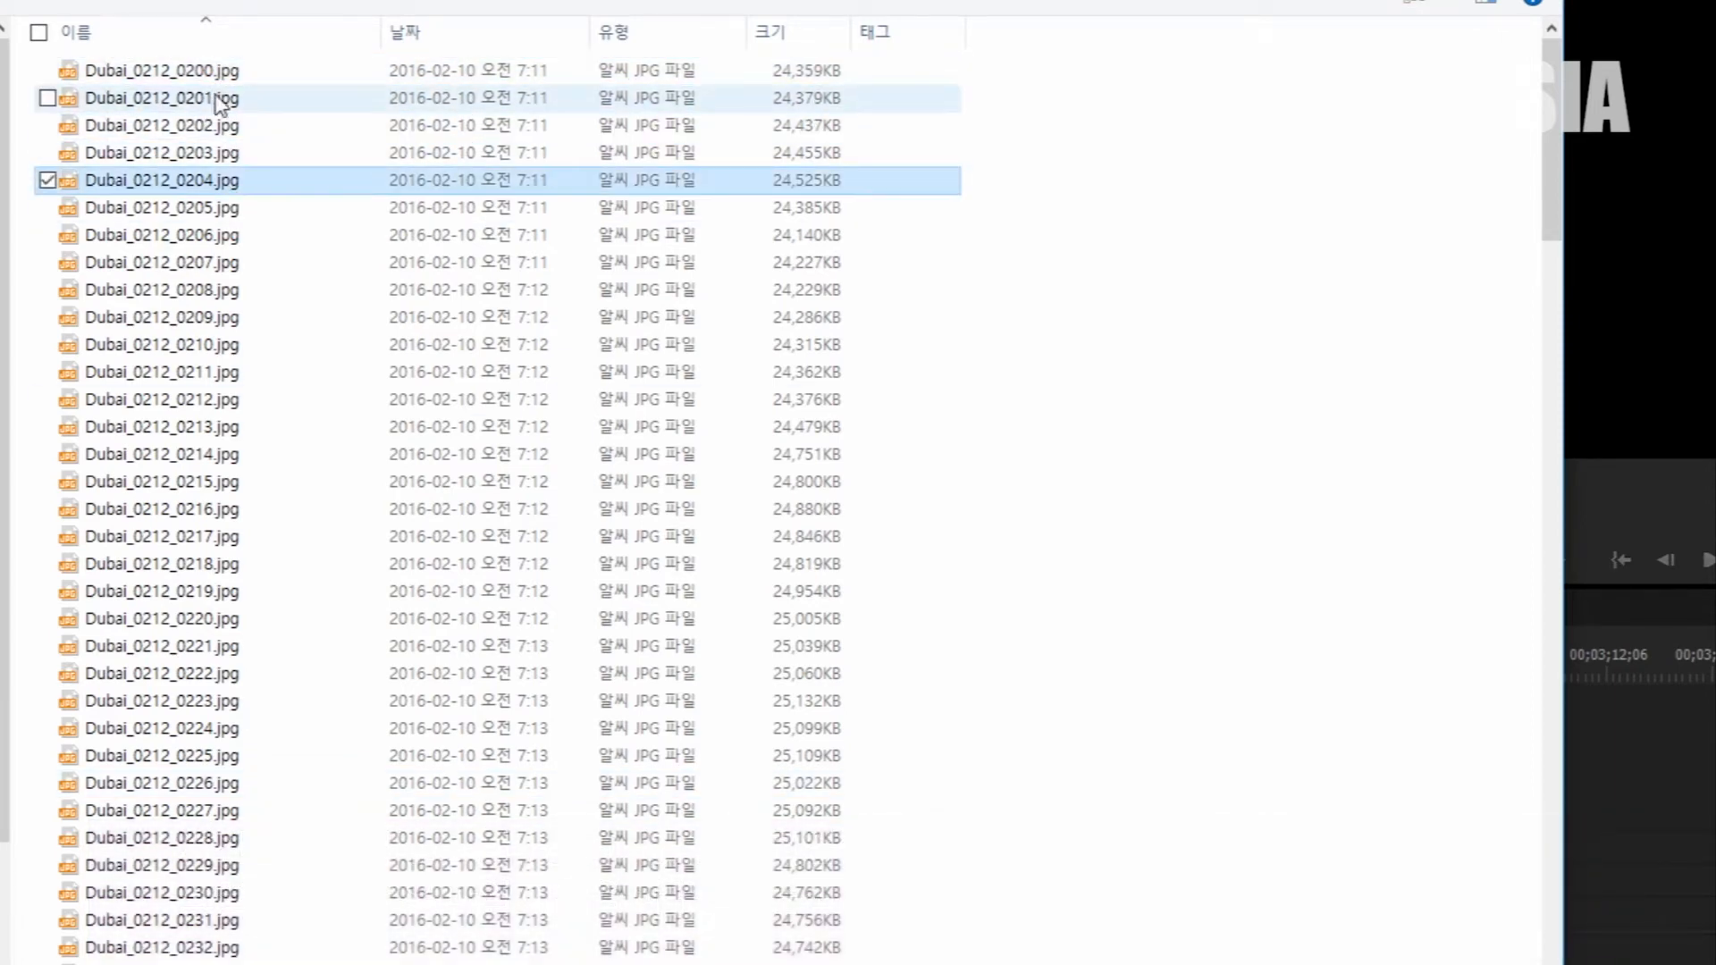
pyautogui.click(215, 71)
pyautogui.click(196, 100)
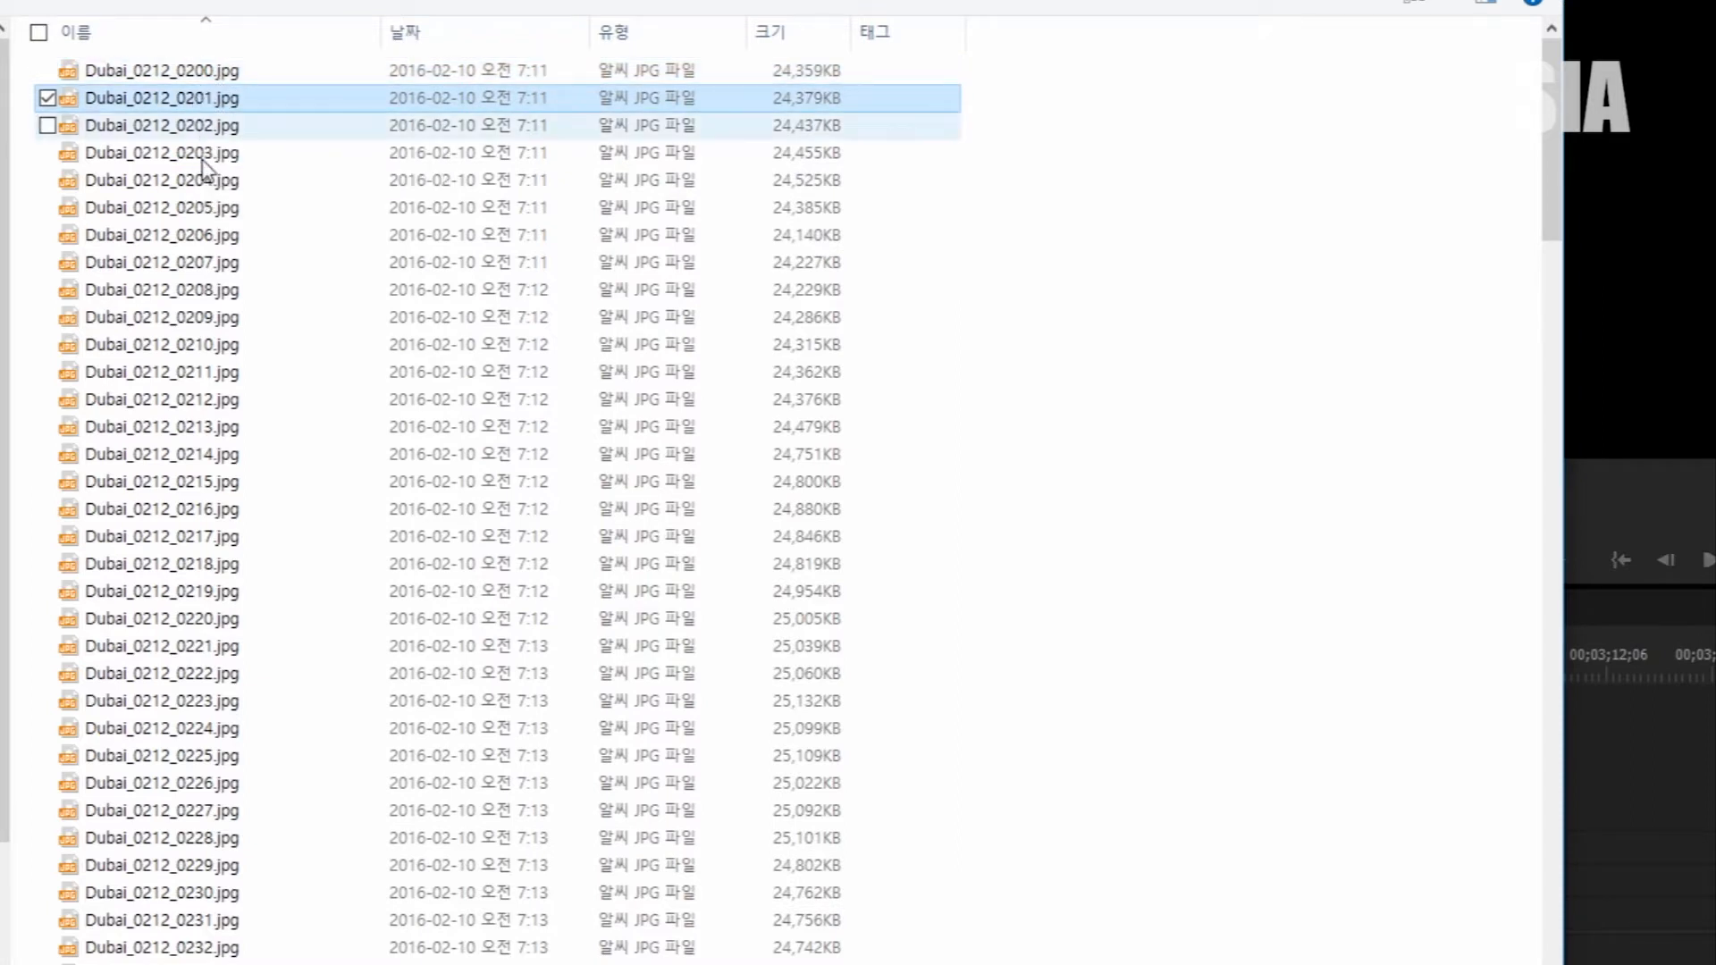
pyautogui.scroll(-11, 219, 930)
pyautogui.scroll(-20, 776, 506)
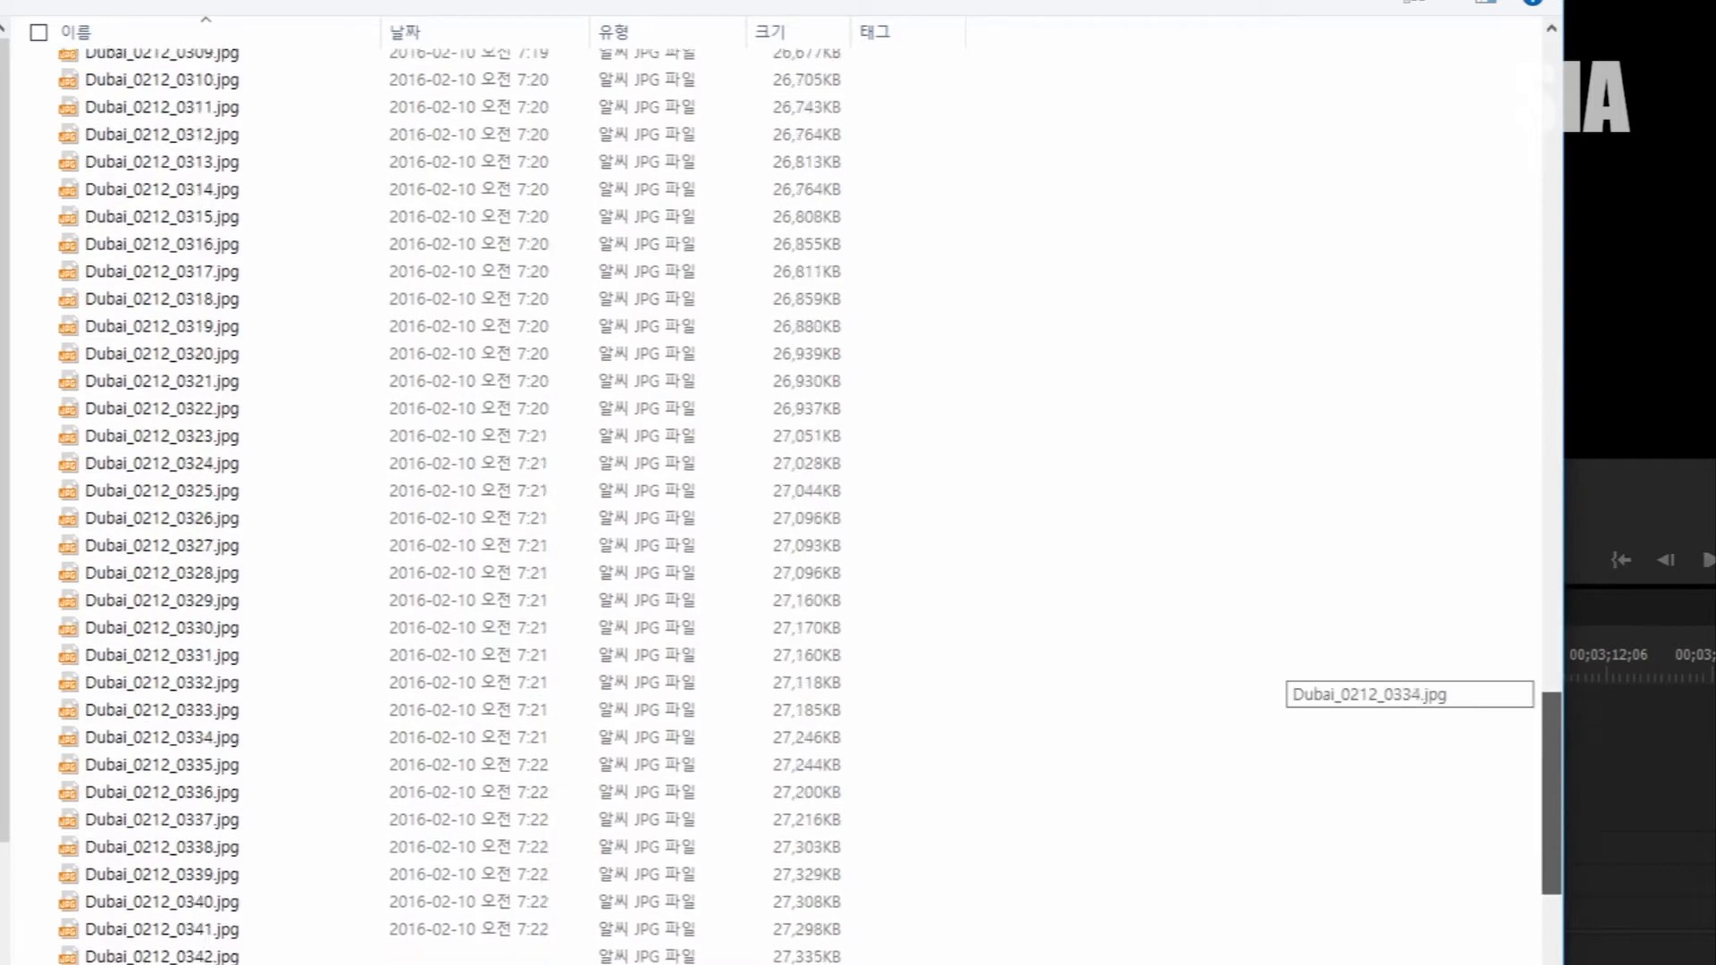
pyautogui.scroll(-20, 1560, 669)
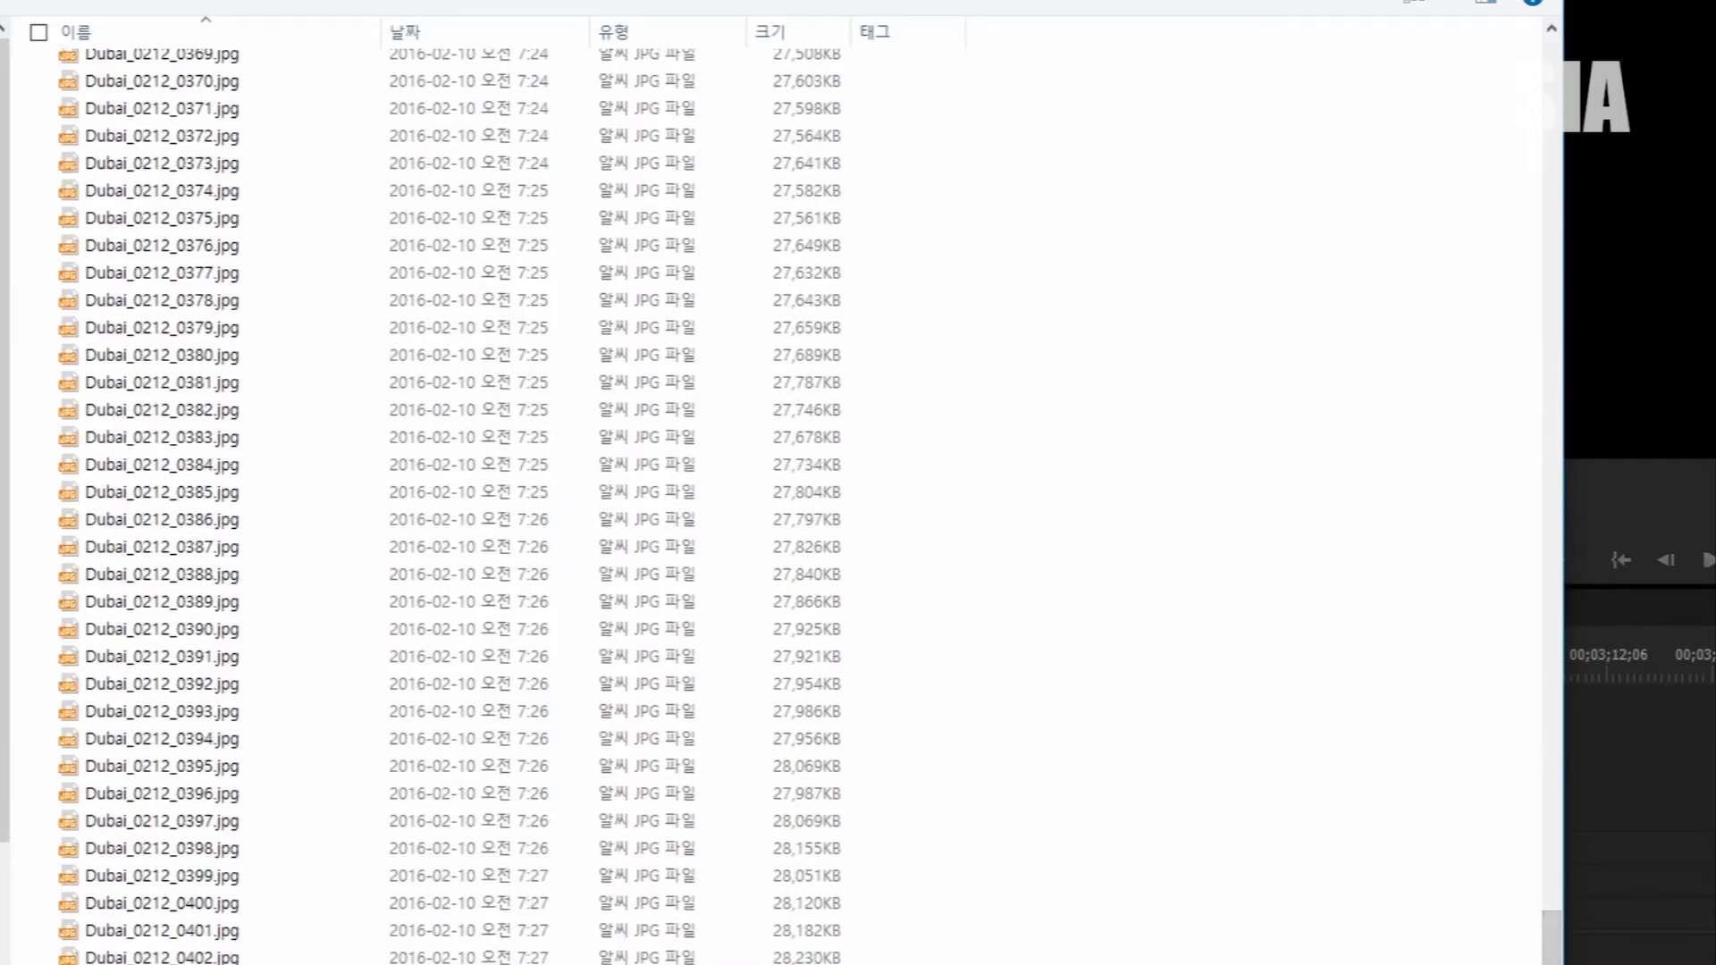
pyautogui.moveTo(1553, 939); pyautogui.dragTo(1524, 123)
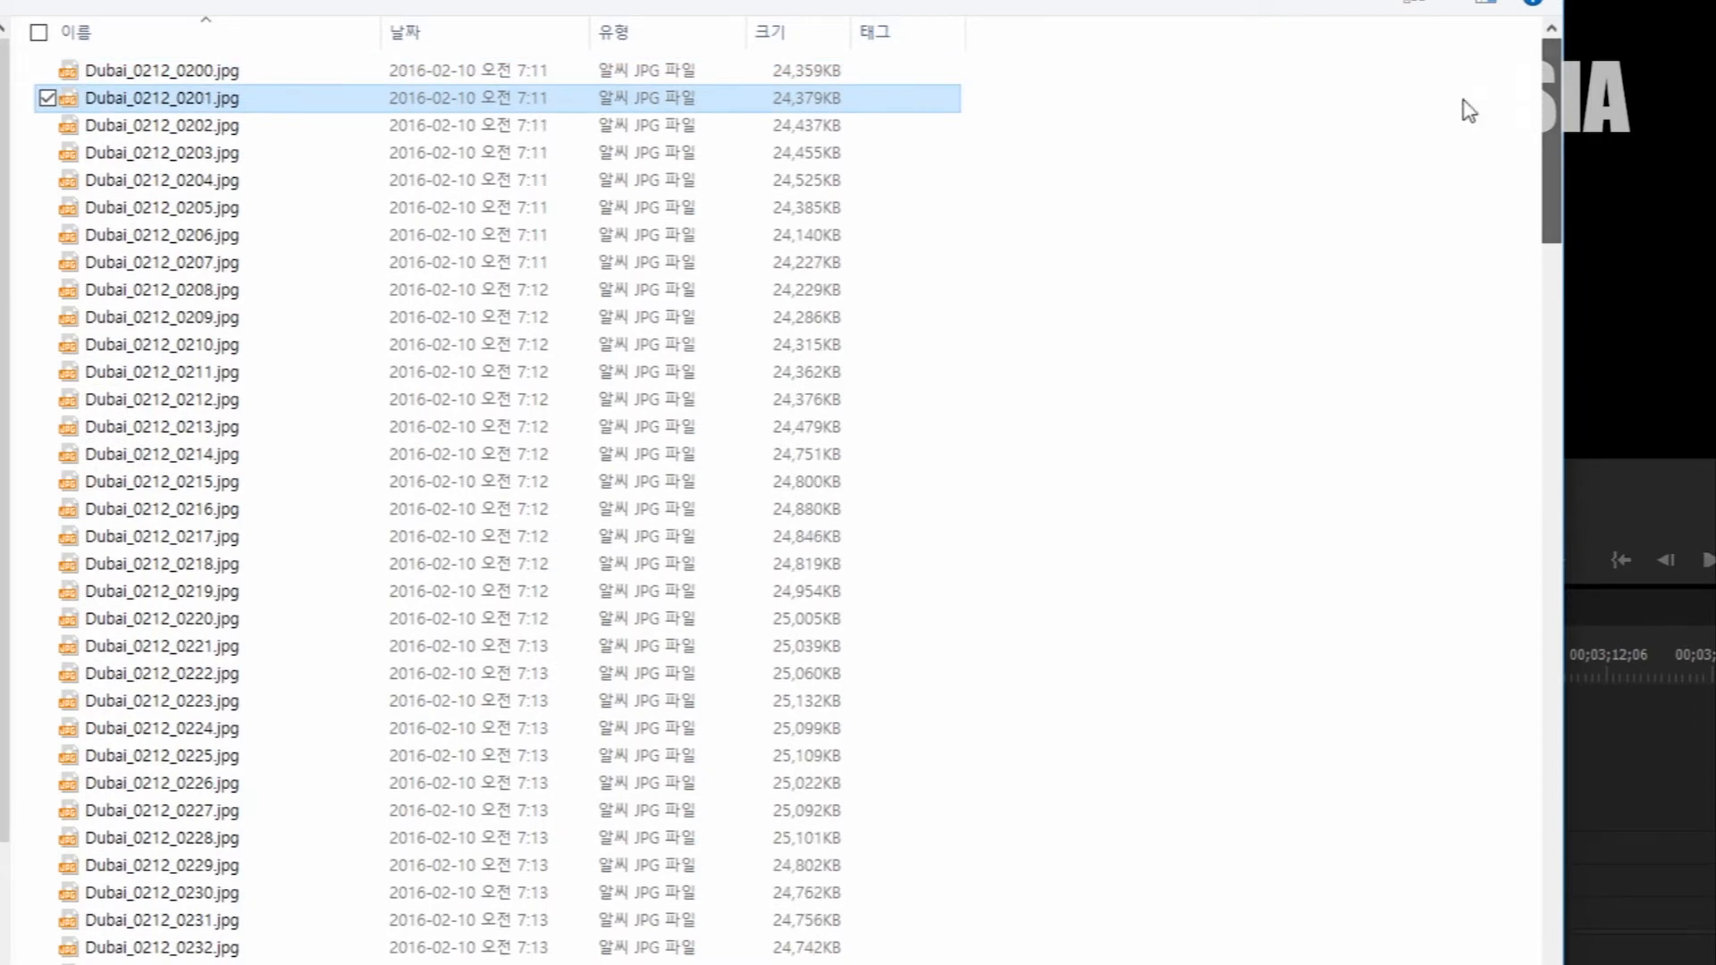
# Import Dubai_0212_0200.jpg with Image Sequence turned off, place it at the start of track V1 and preview it
pyautogui.click(90, 72)
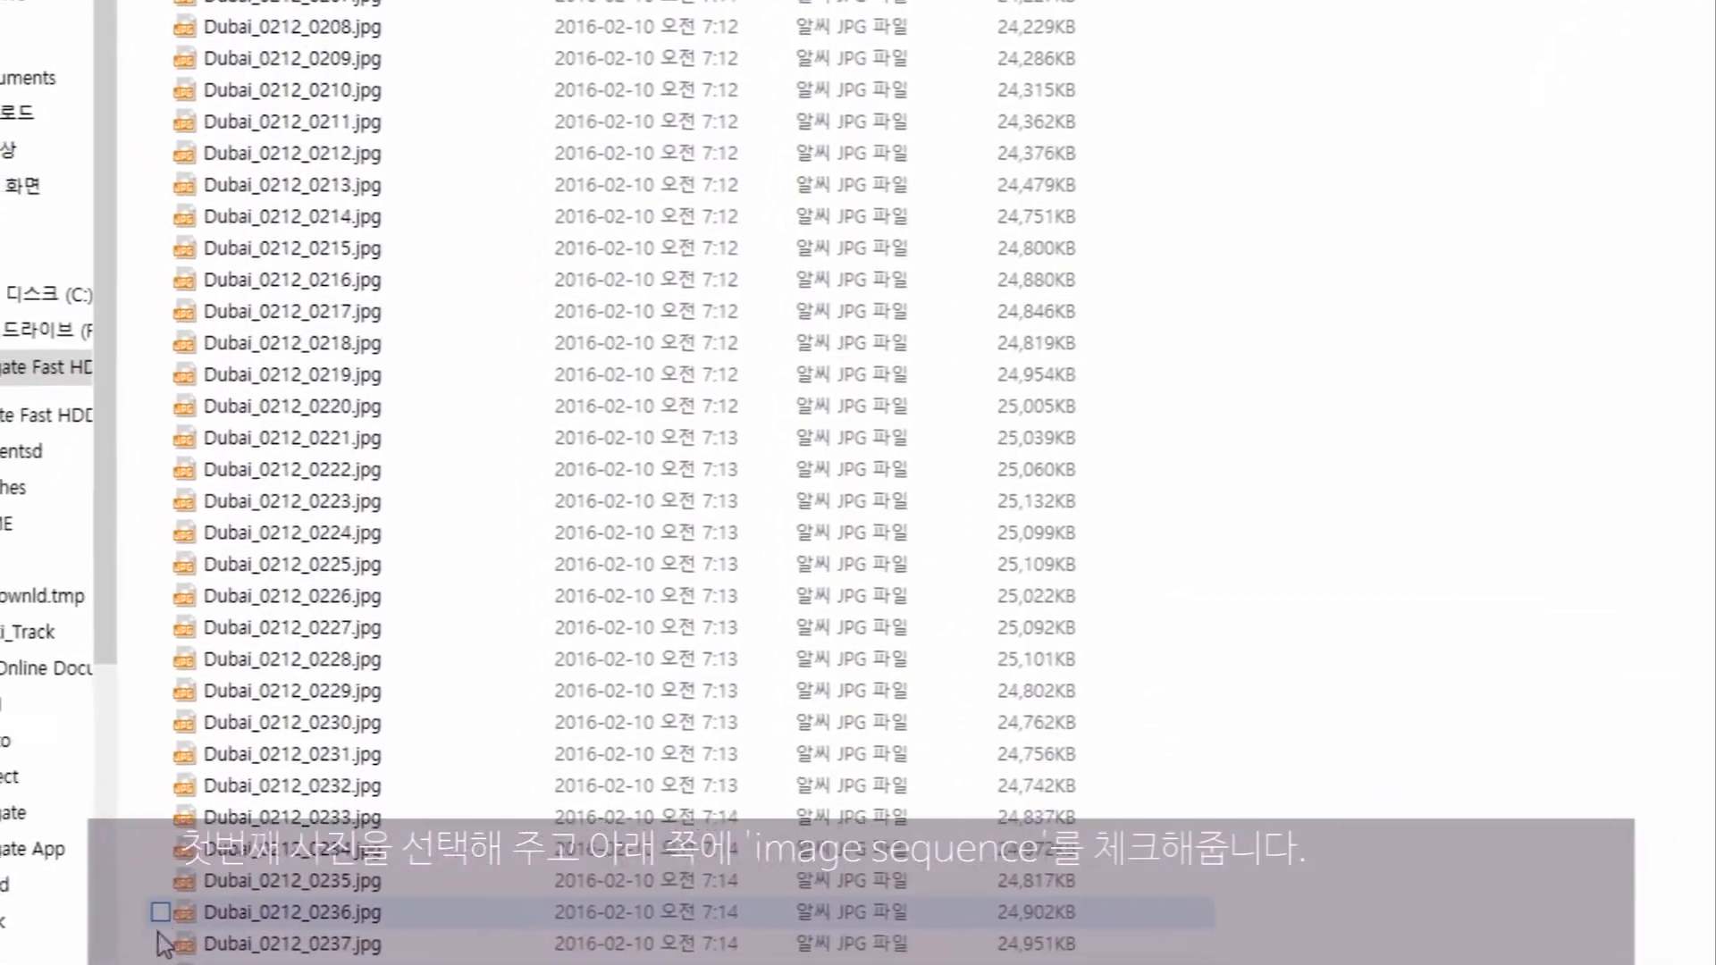
pyautogui.click(248, 940)
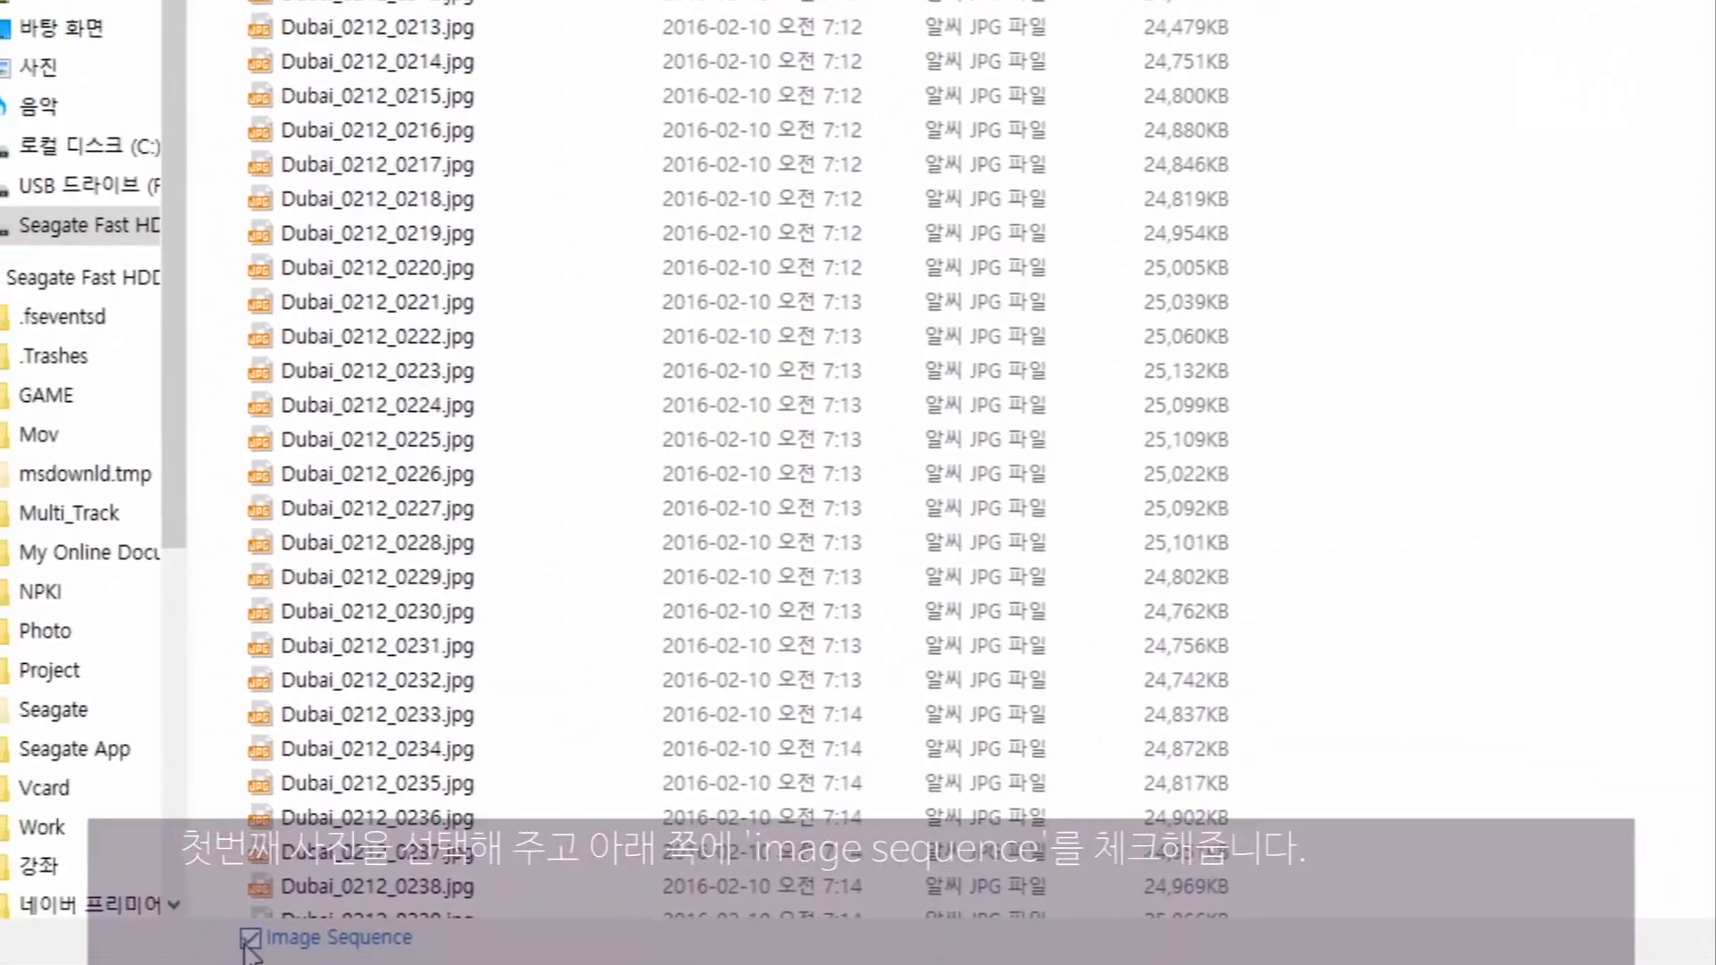
pyautogui.click(250, 940)
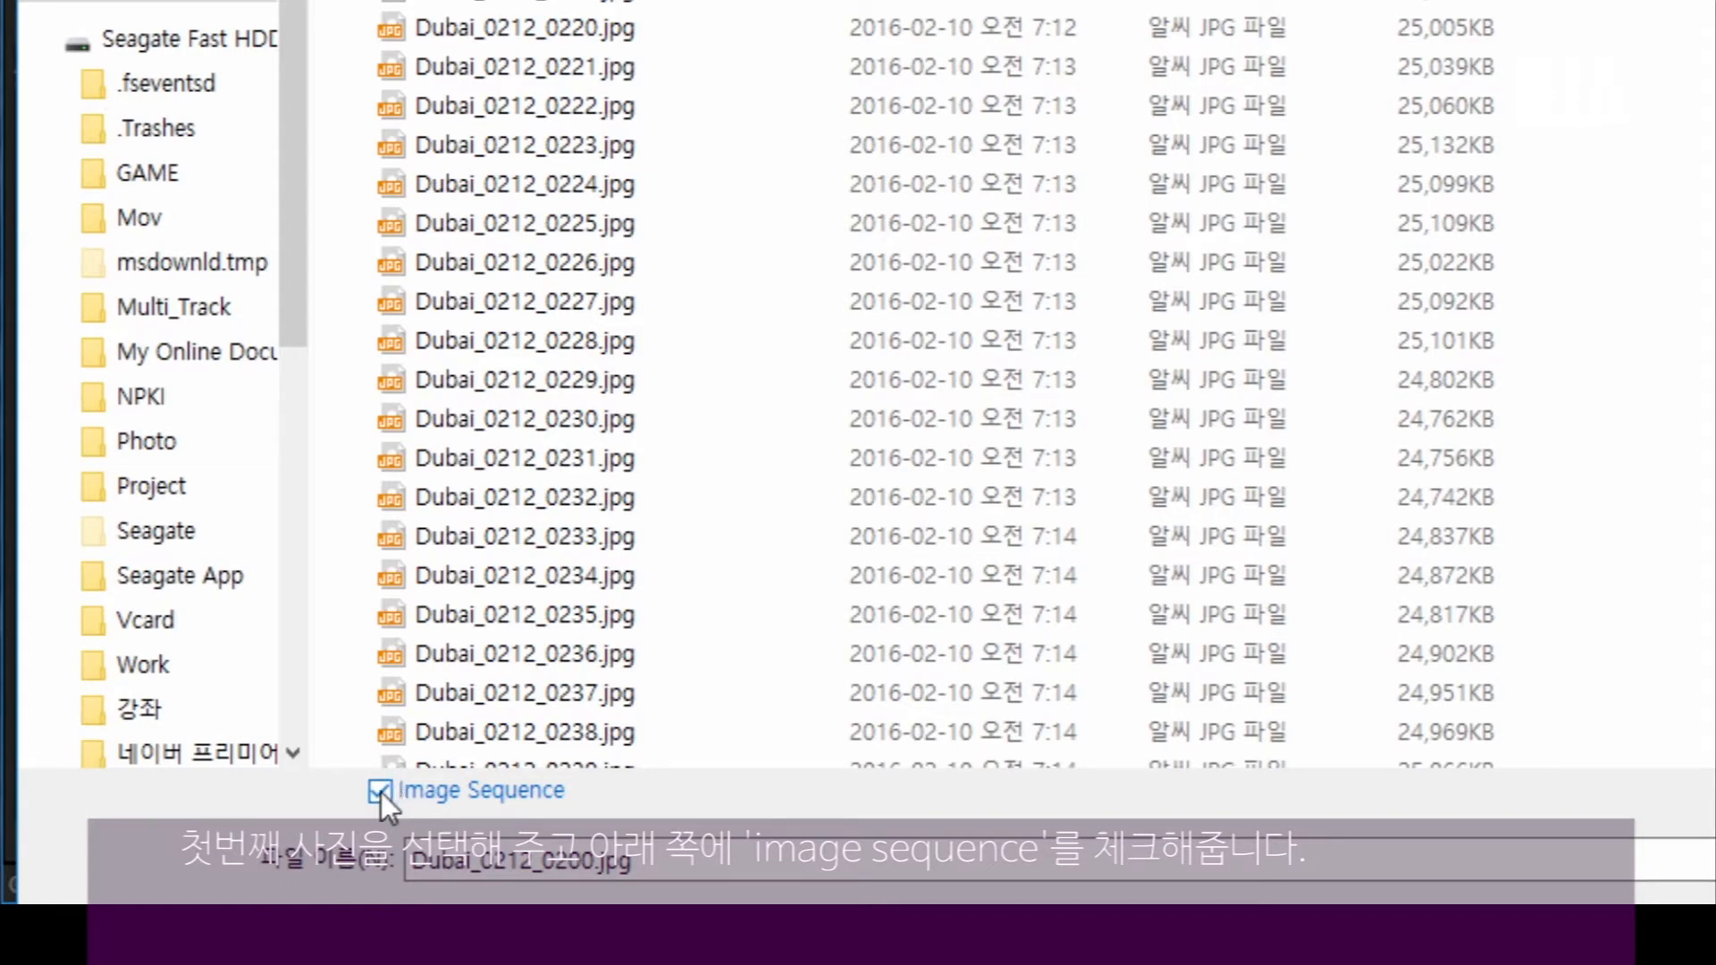
pyautogui.click(381, 792)
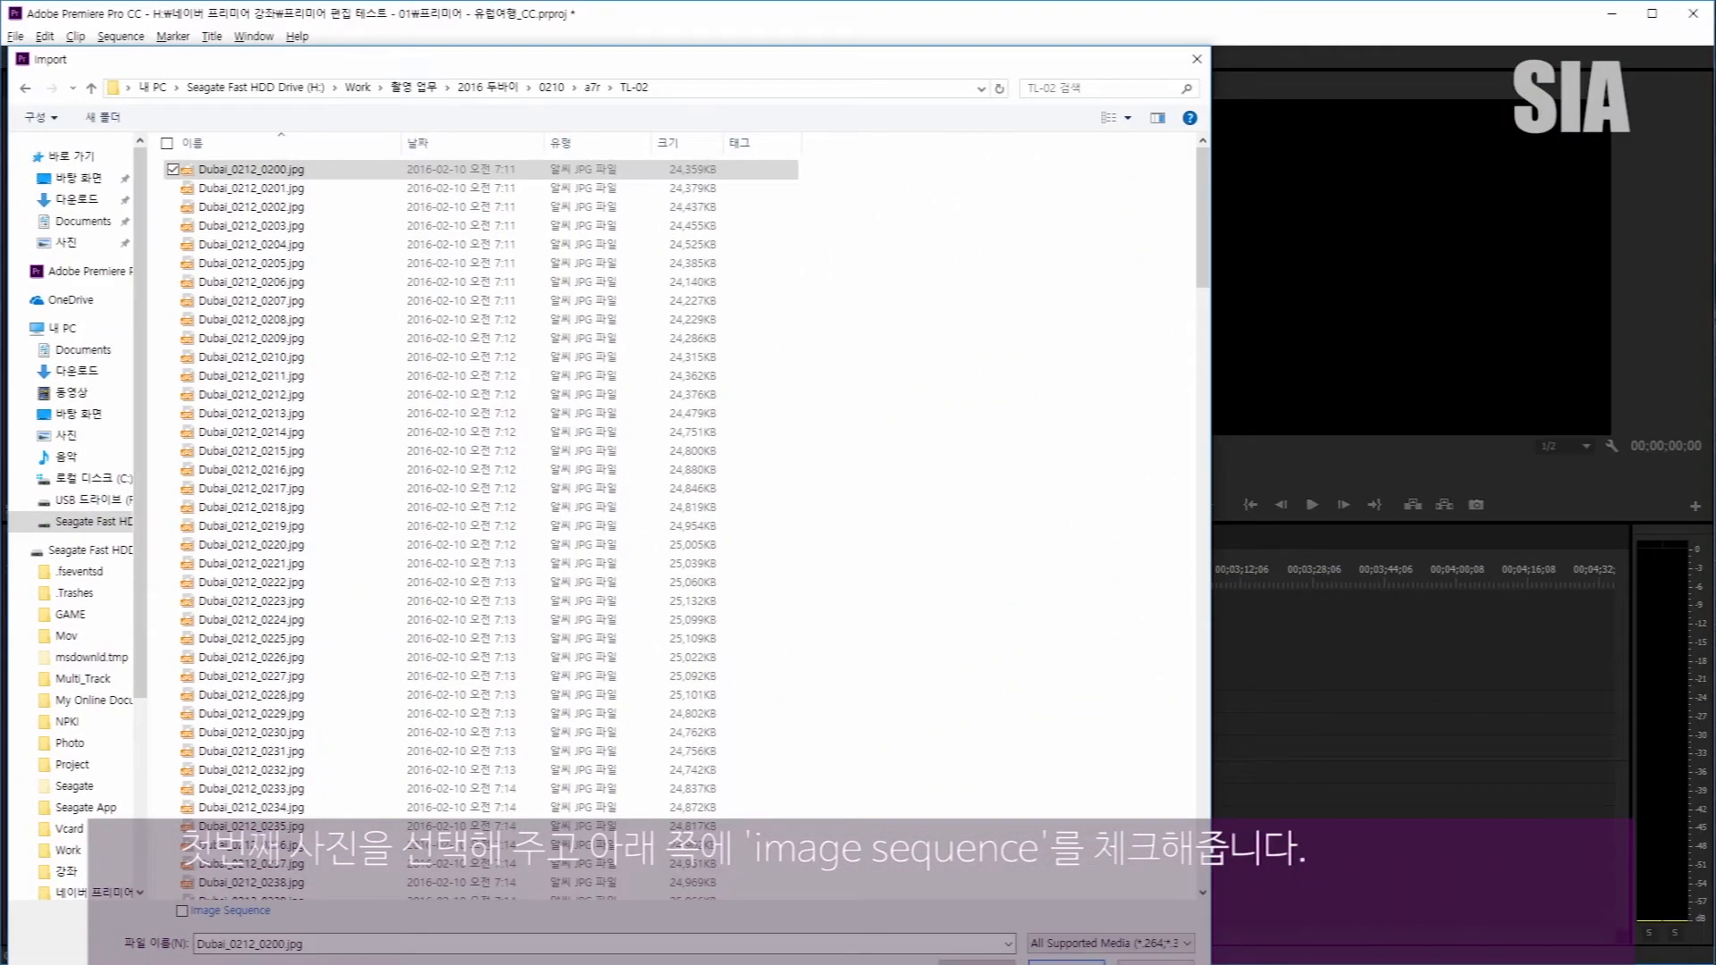
pyautogui.click(1066, 963)
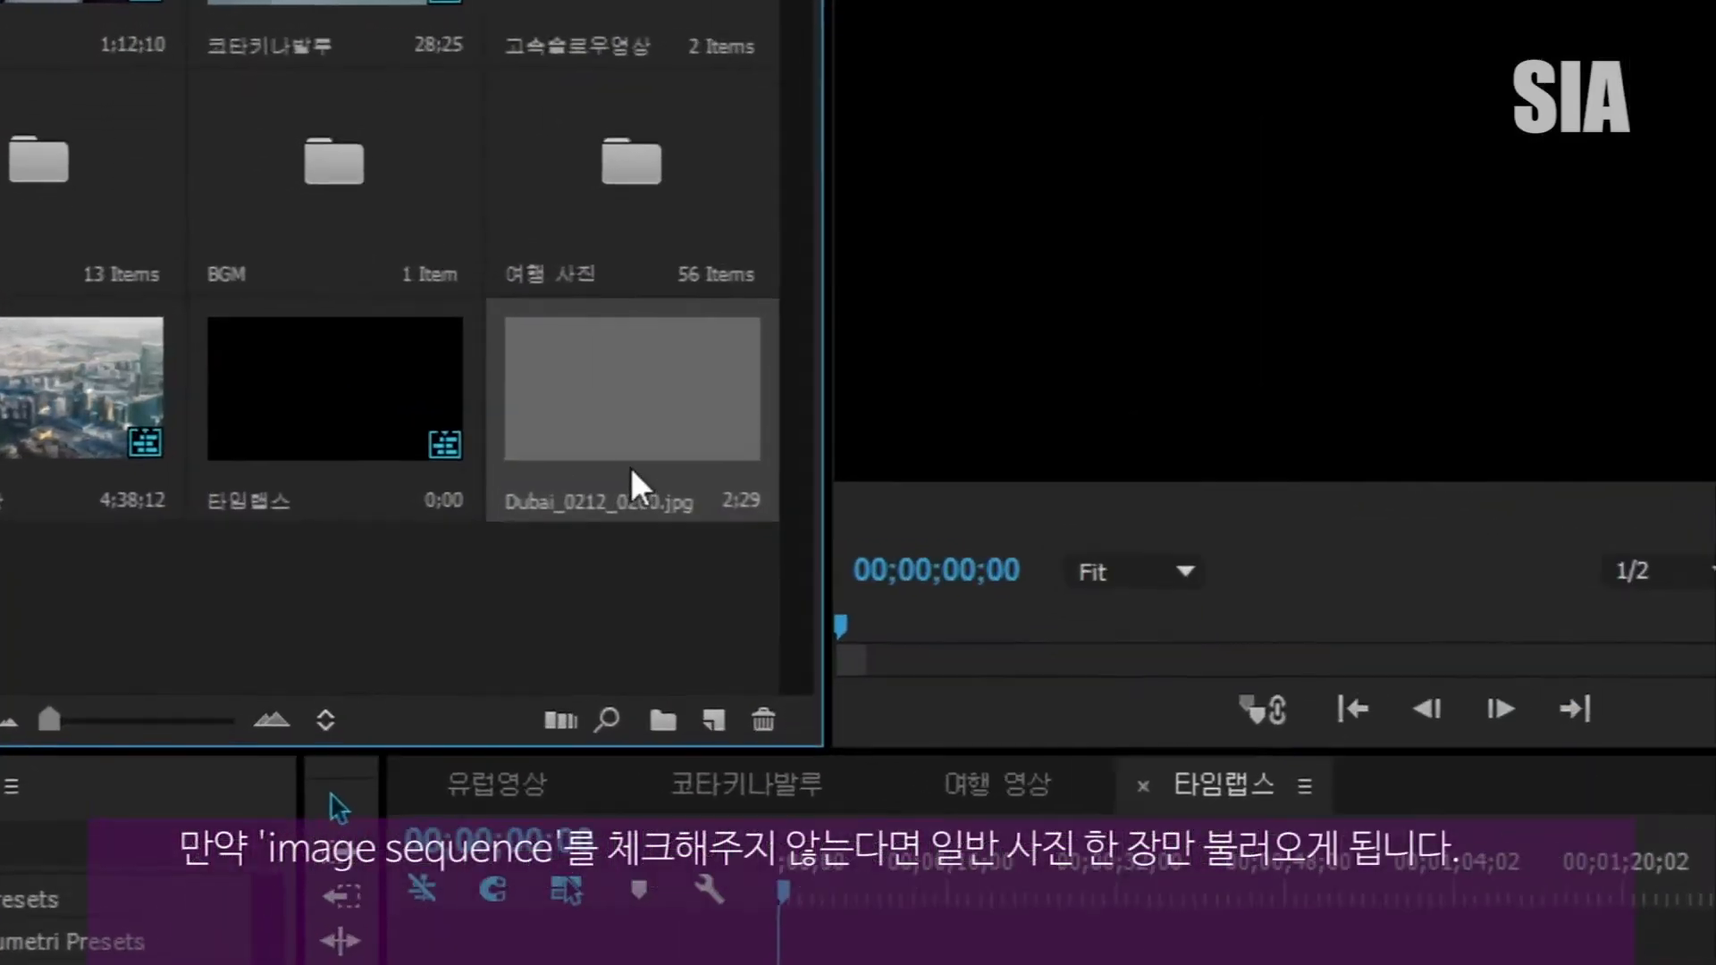
pyautogui.moveTo(639, 429); pyautogui.dragTo(387, 761)
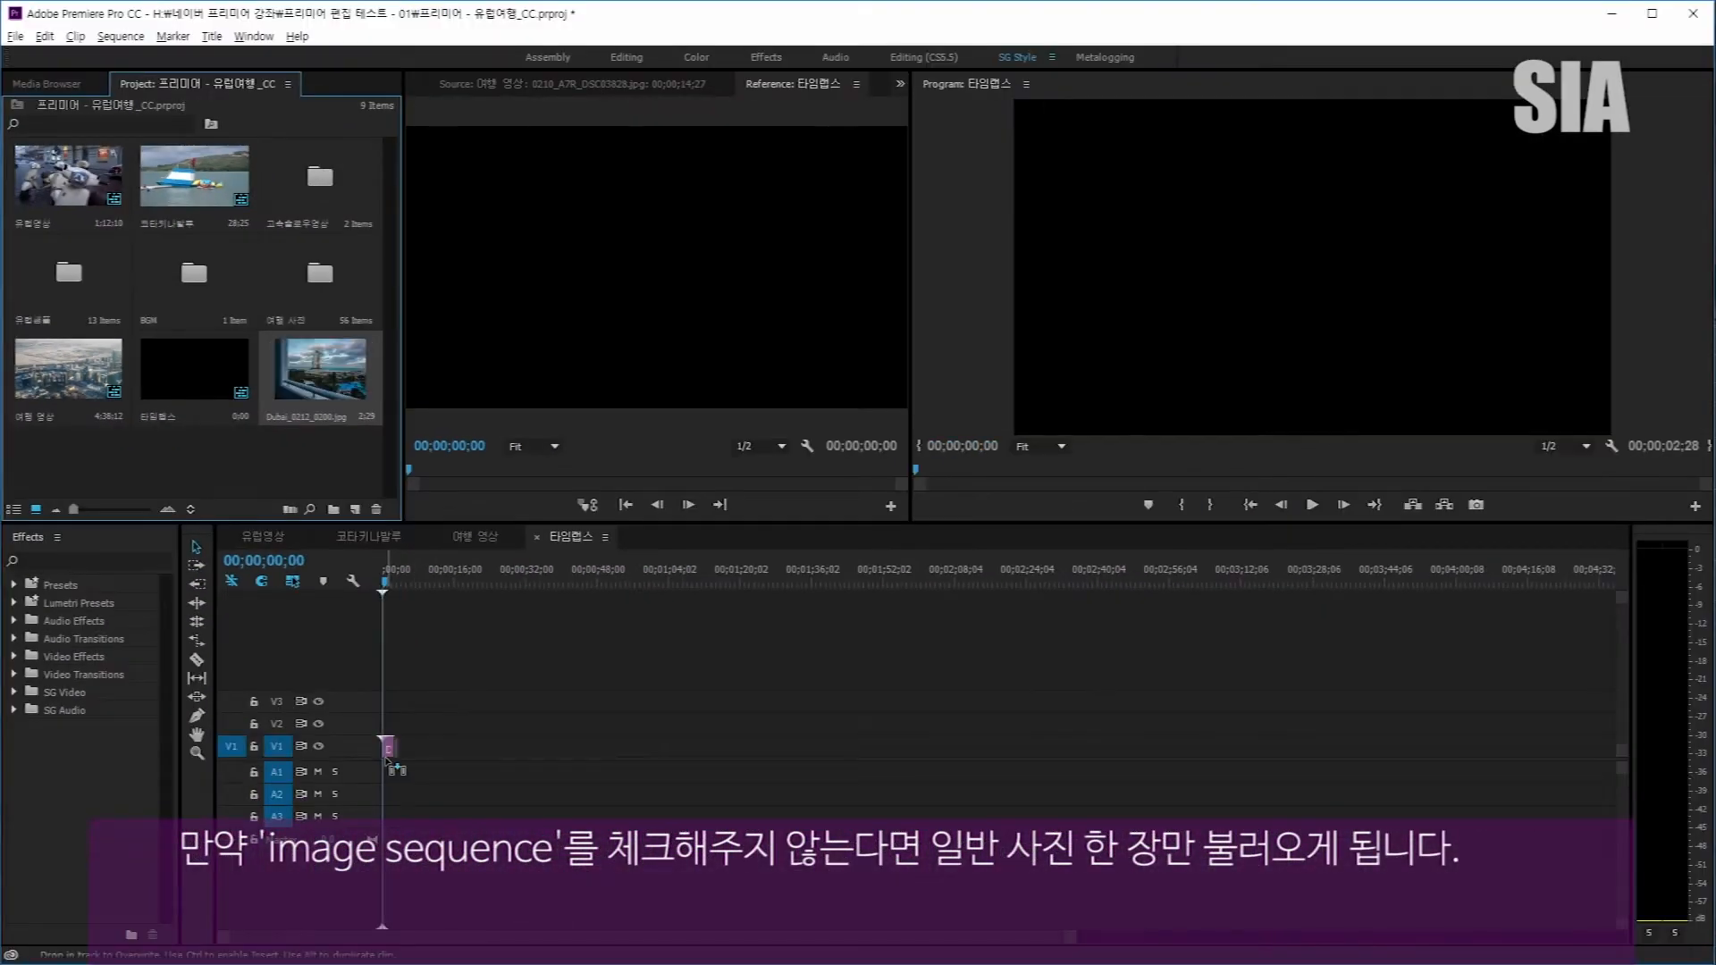
pyautogui.moveTo(384, 582); pyautogui.dragTo(392, 592)
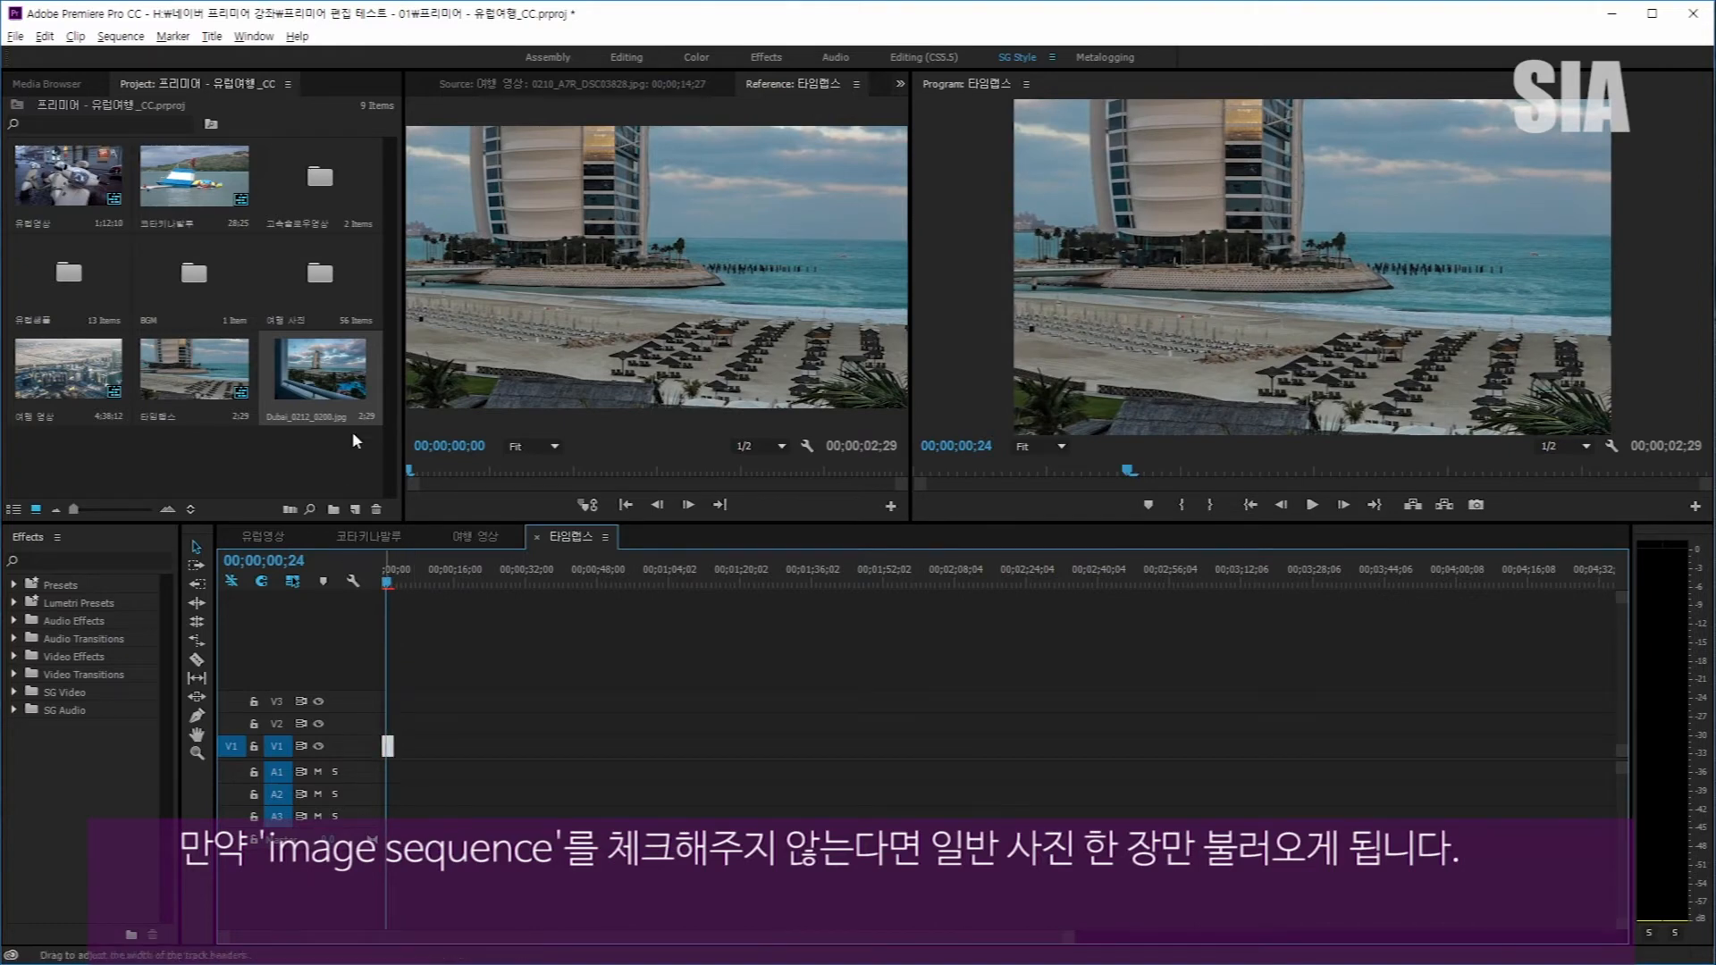
# Delete the single still photo from the 타임랩스 timeline and from the project
pyautogui.press('Delete')
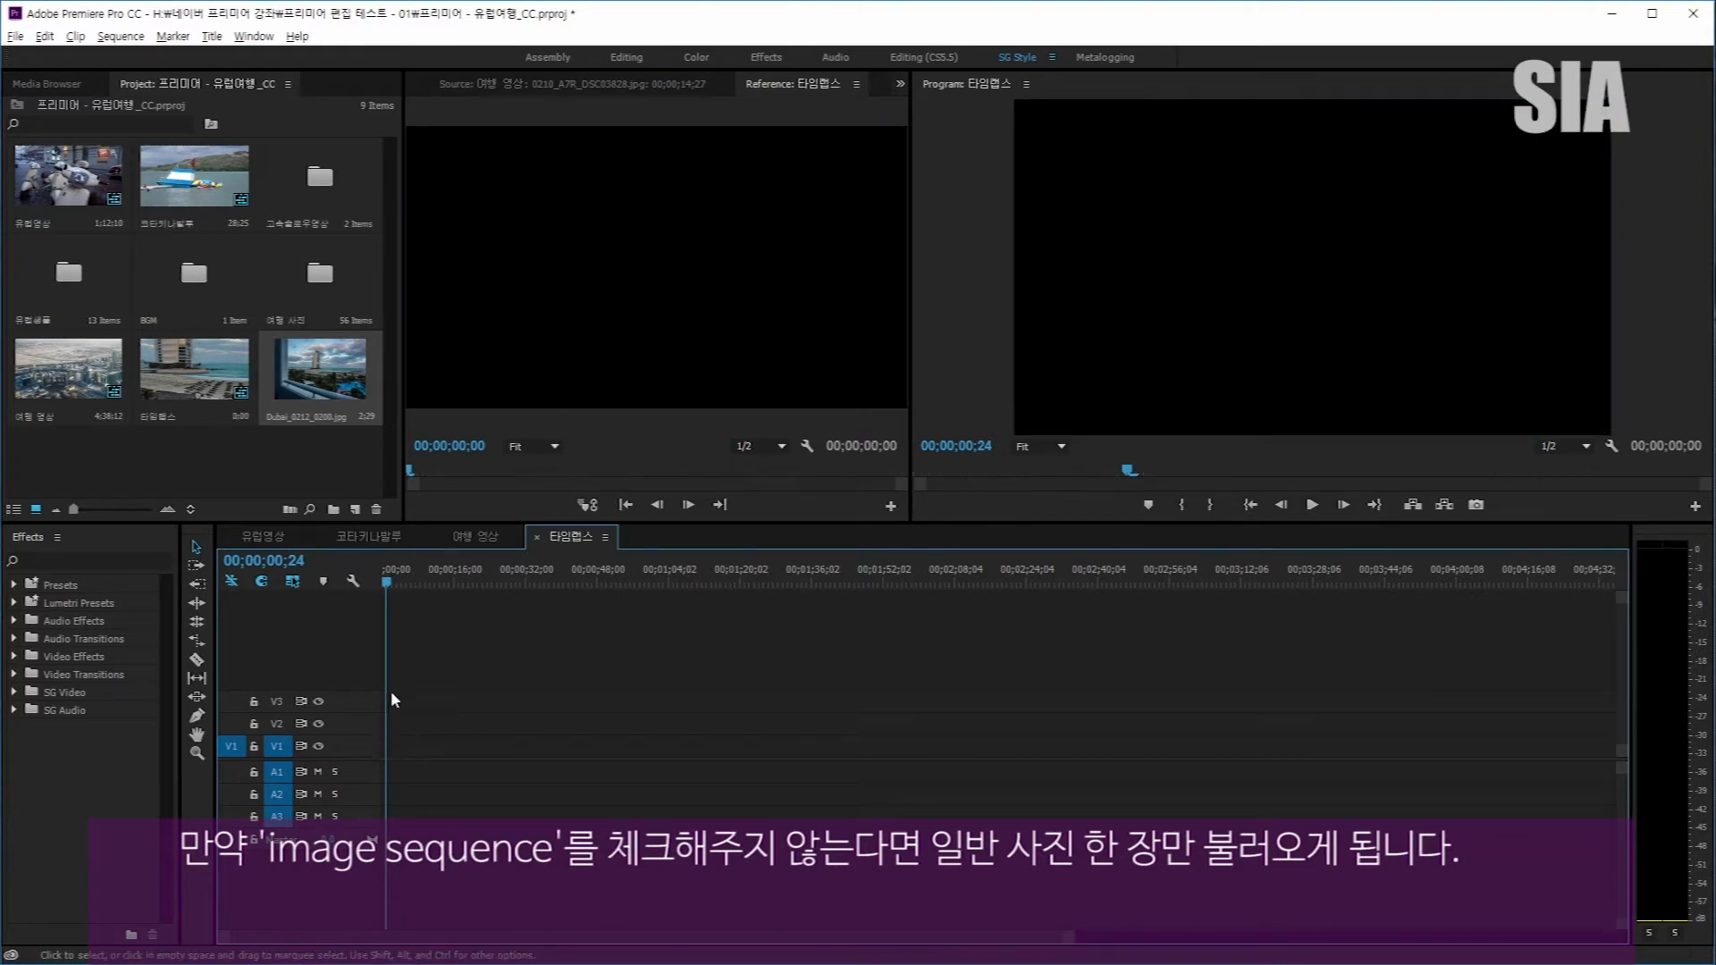
pyautogui.click(348, 409)
pyautogui.moveTo(384, 504); pyautogui.dragTo(377, 507)
# Import the TL-02 photos as one clip starting from Dubai_0212_0200.jpg with Image Sequence turned on
pyautogui.doubleClick(339, 430)
pyautogui.click(376, 169)
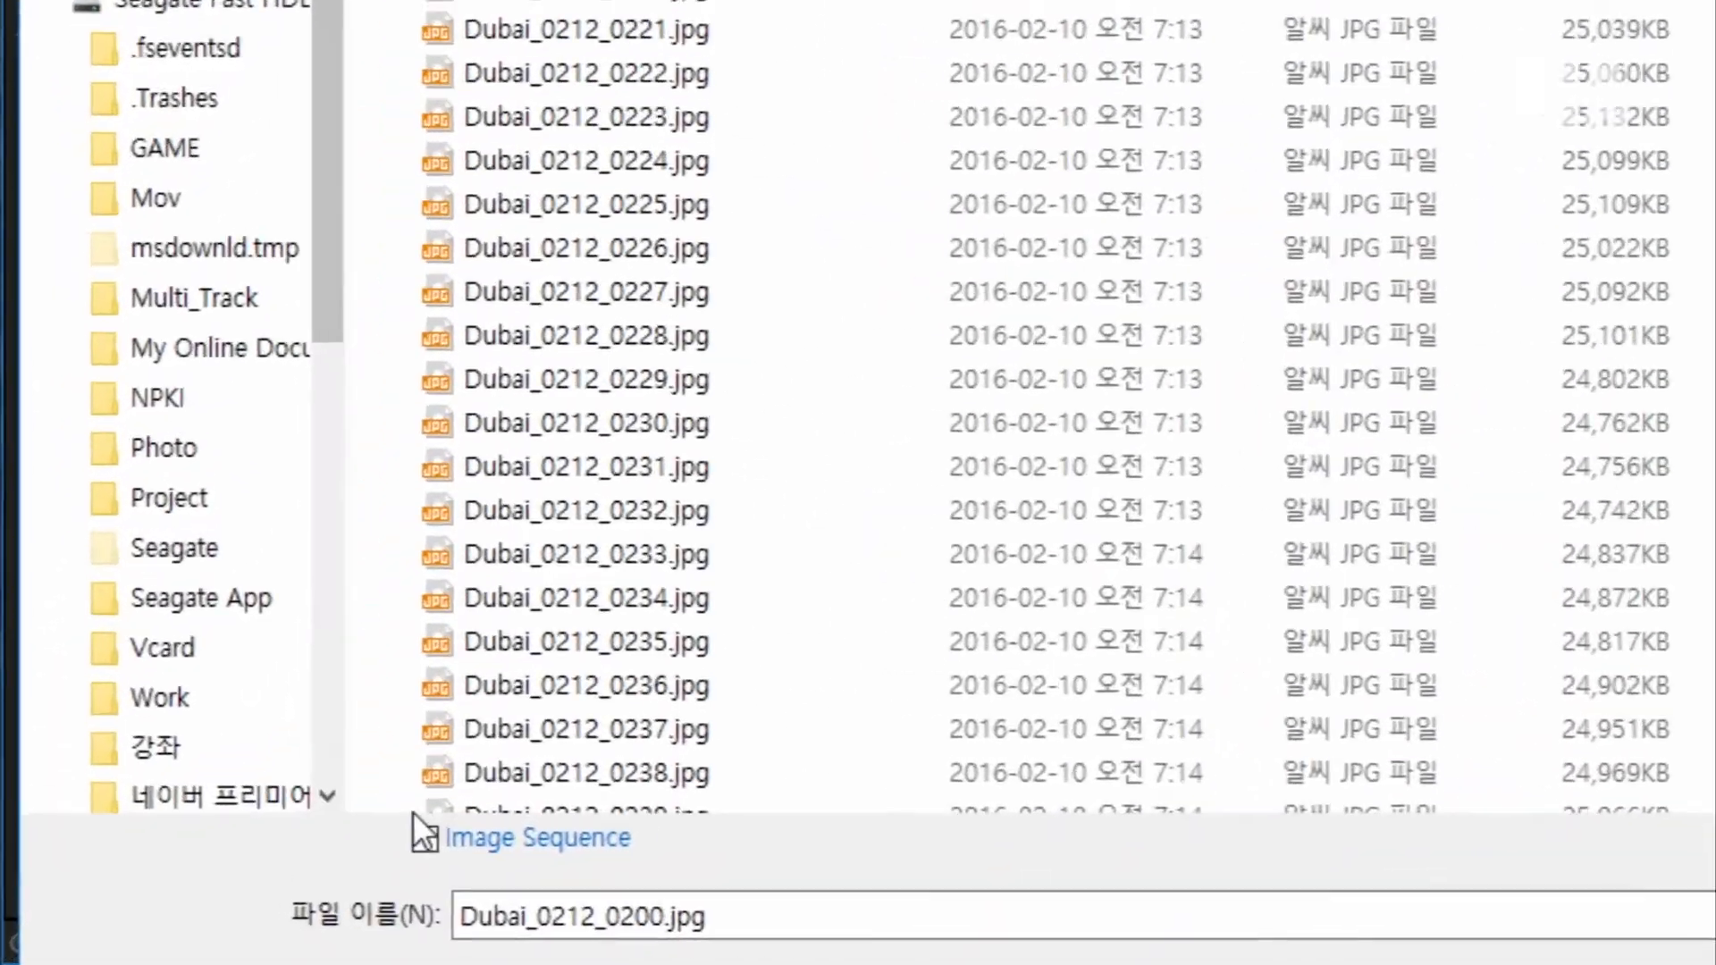
pyautogui.click(425, 836)
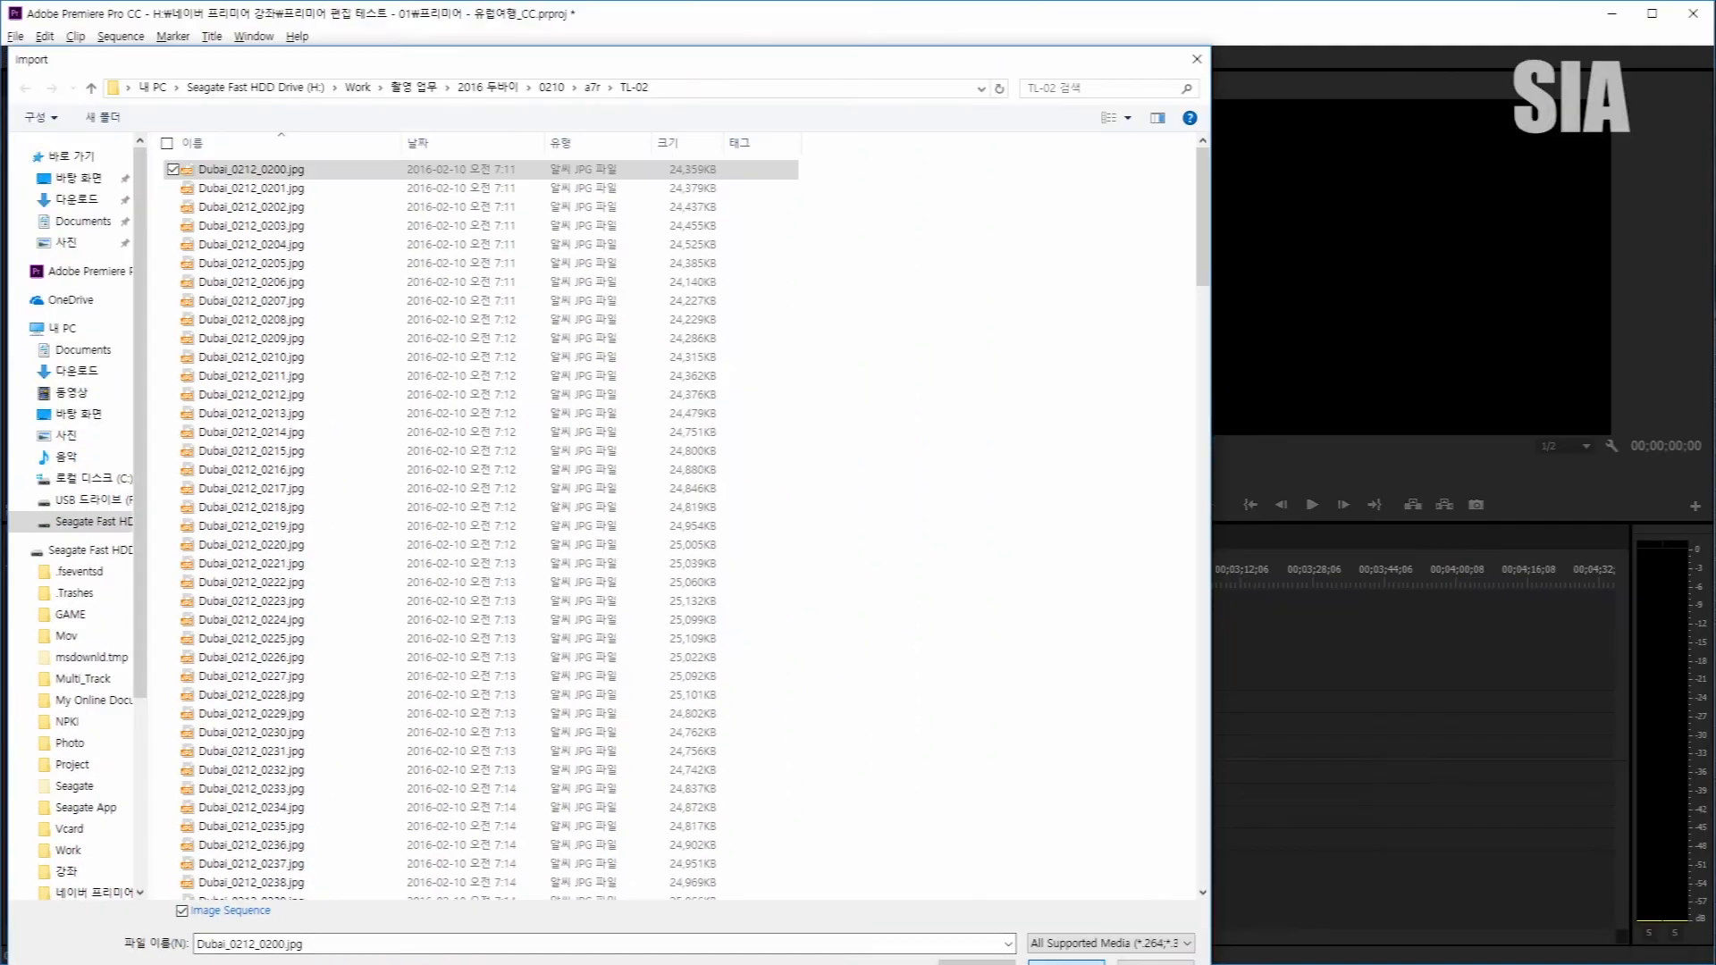
pyautogui.click(1066, 961)
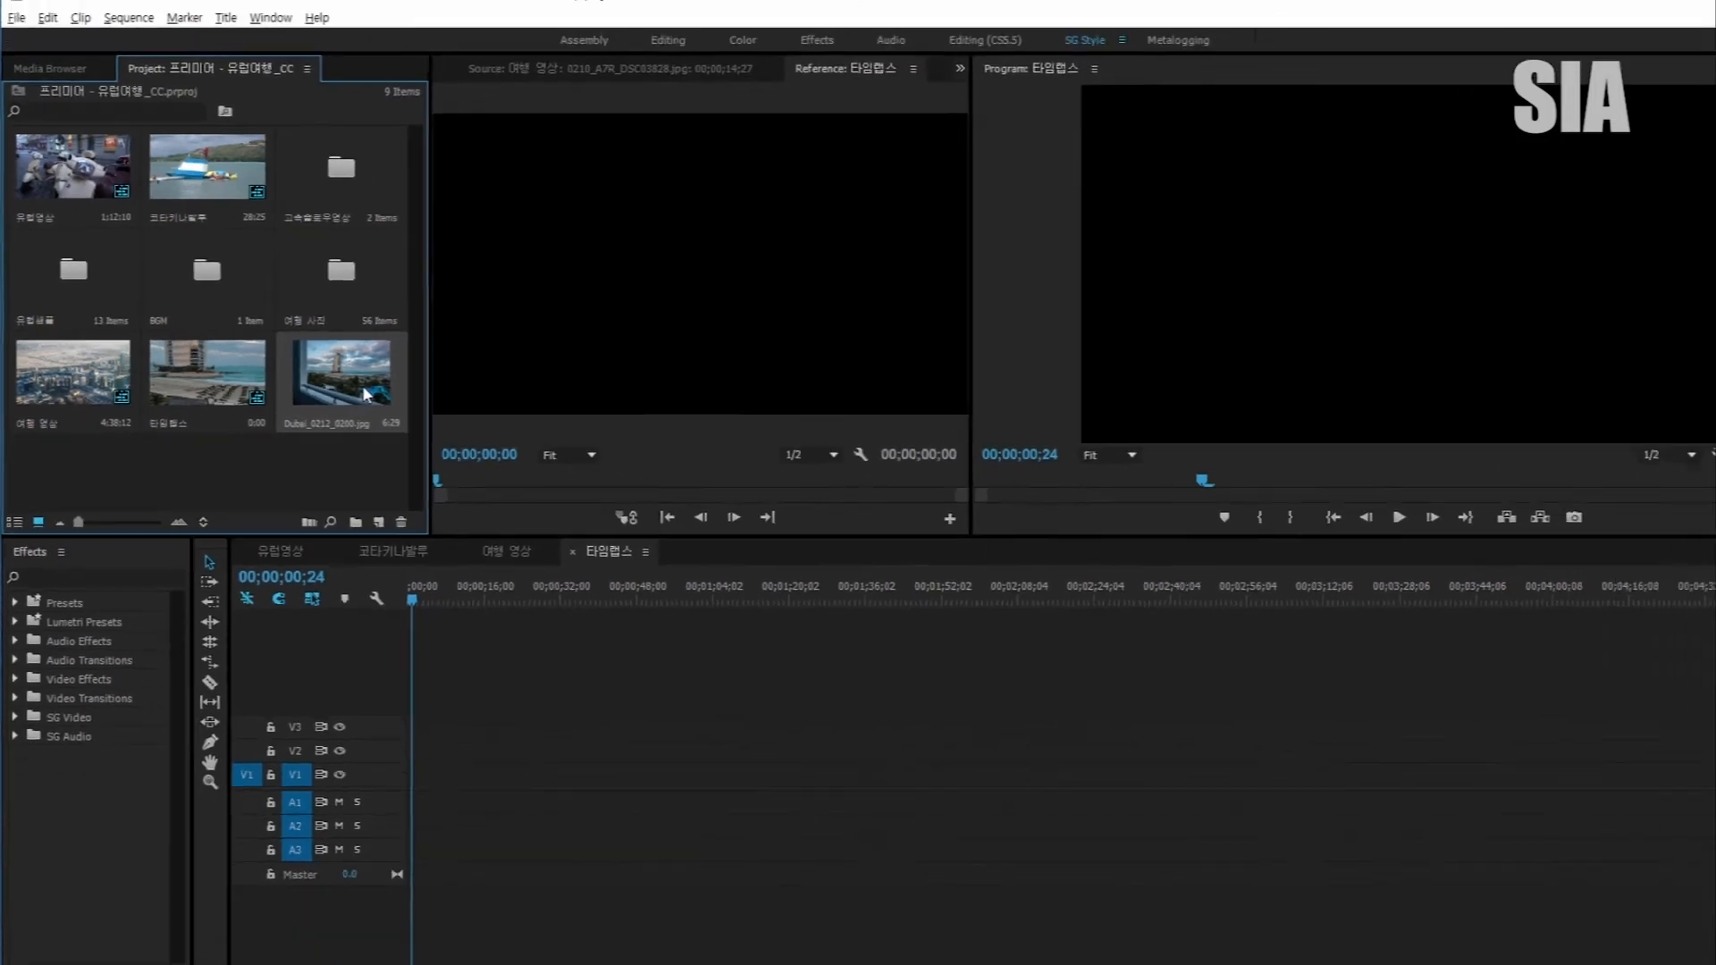
# Place the Dubai_0212_0200.jpg image sequence at the start of track V1, keeping the existing sequence settings, and show the frame at 00;00;04;00
pyautogui.moveTo(351, 394); pyautogui.dragTo(384, 752)
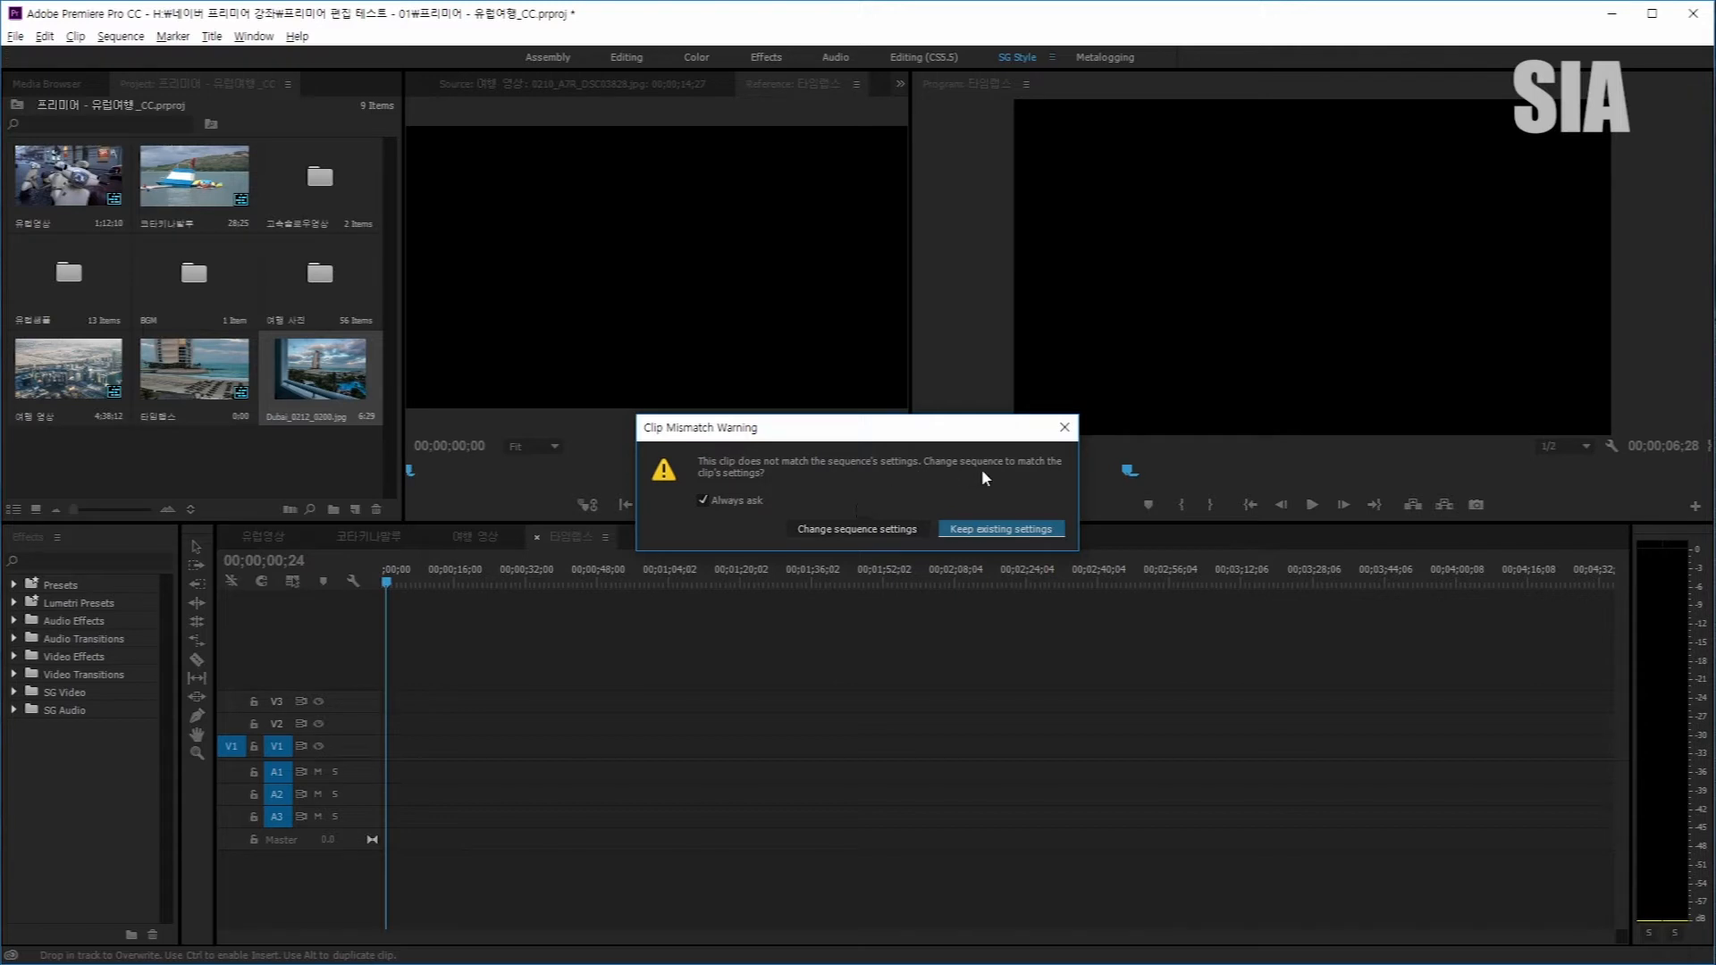
pyautogui.click(998, 531)
pyautogui.doubleClick(354, 749)
pyautogui.click(402, 582)
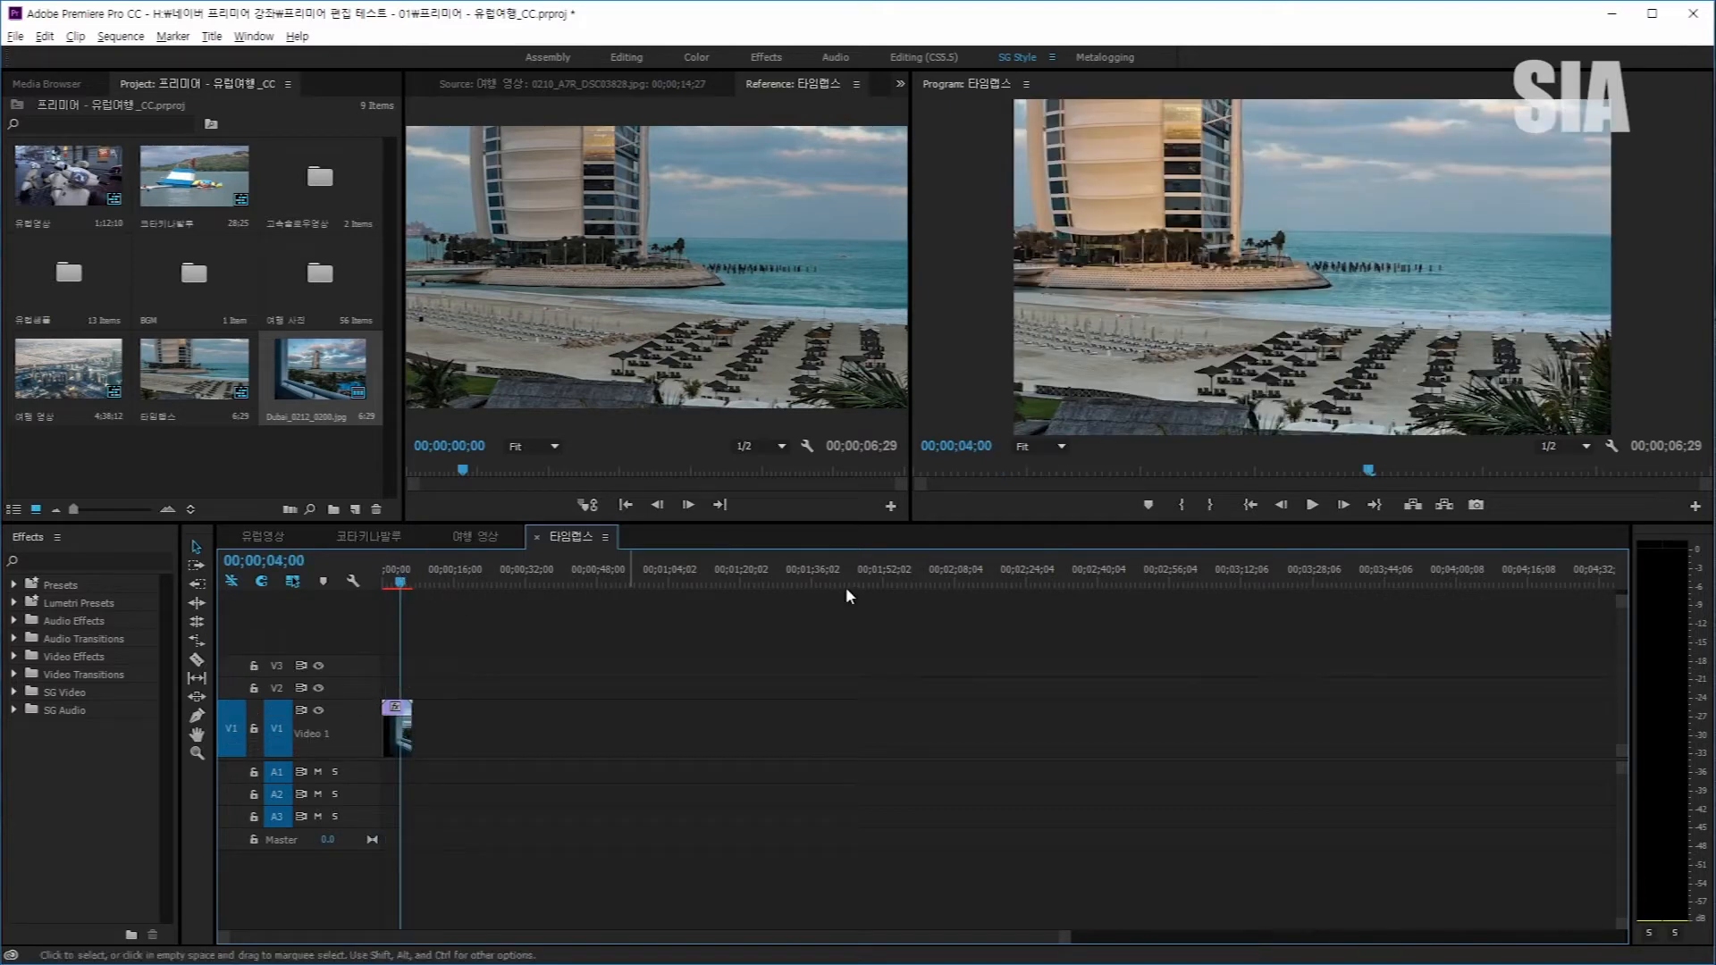
# Zoom the program preview out to 10% and select the clip to compare its size with the frame
pyautogui.click(1054, 448)
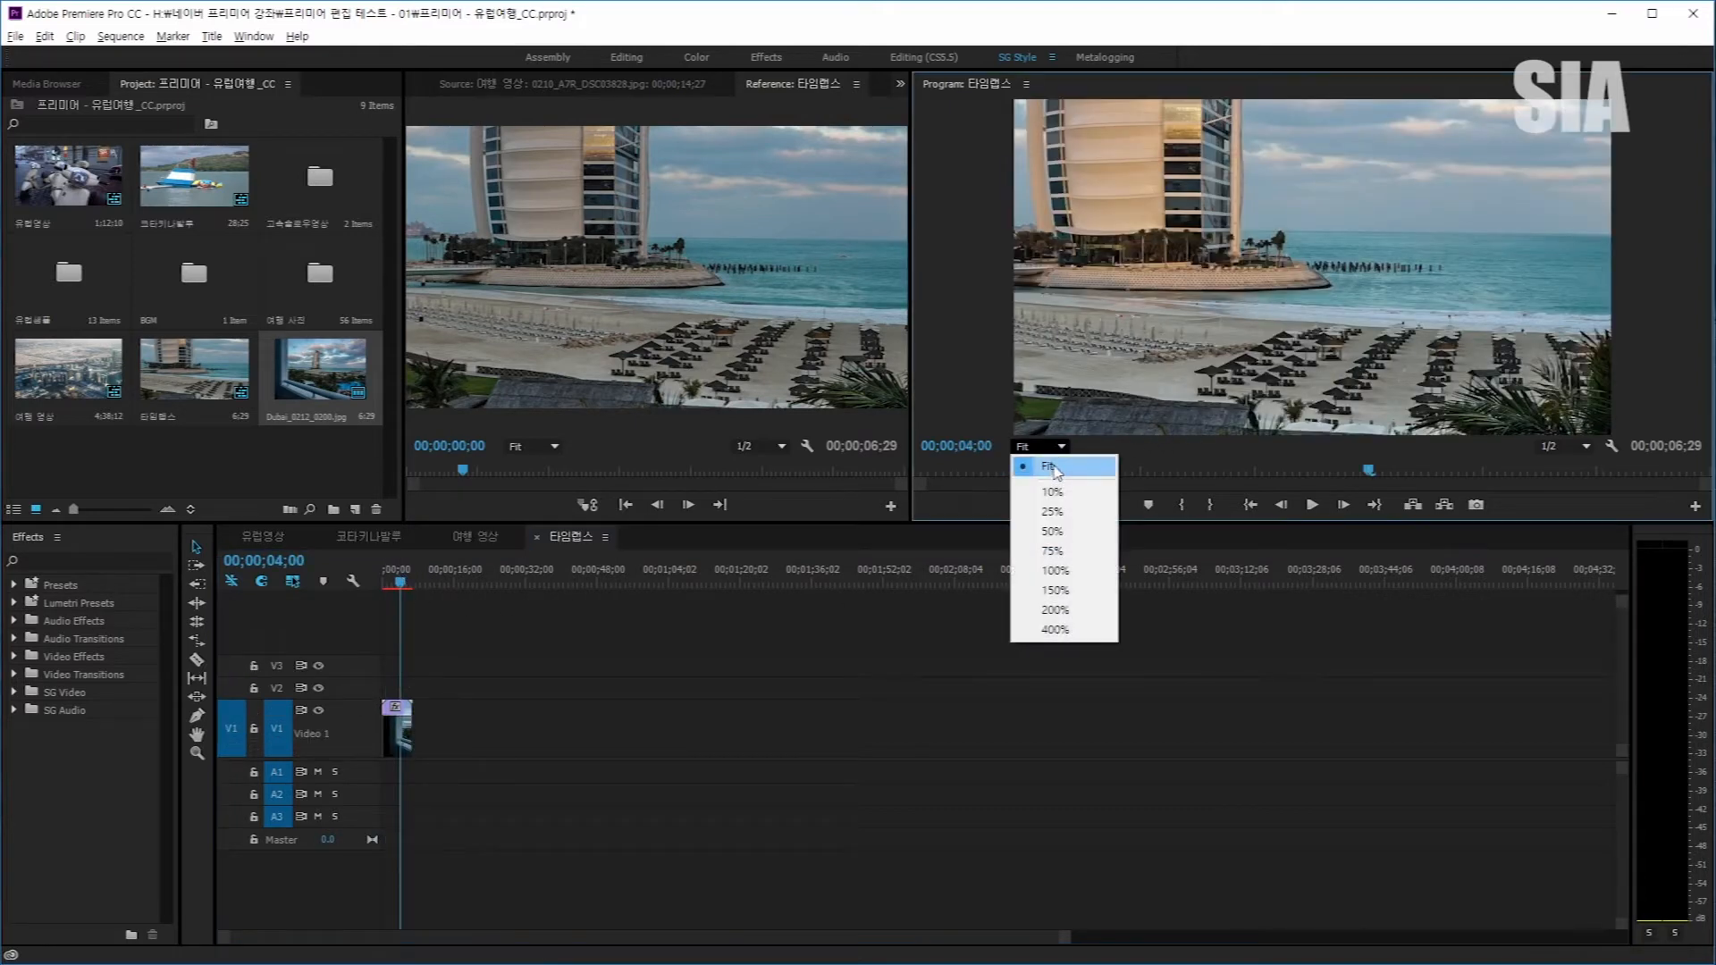
pyautogui.click(1055, 493)
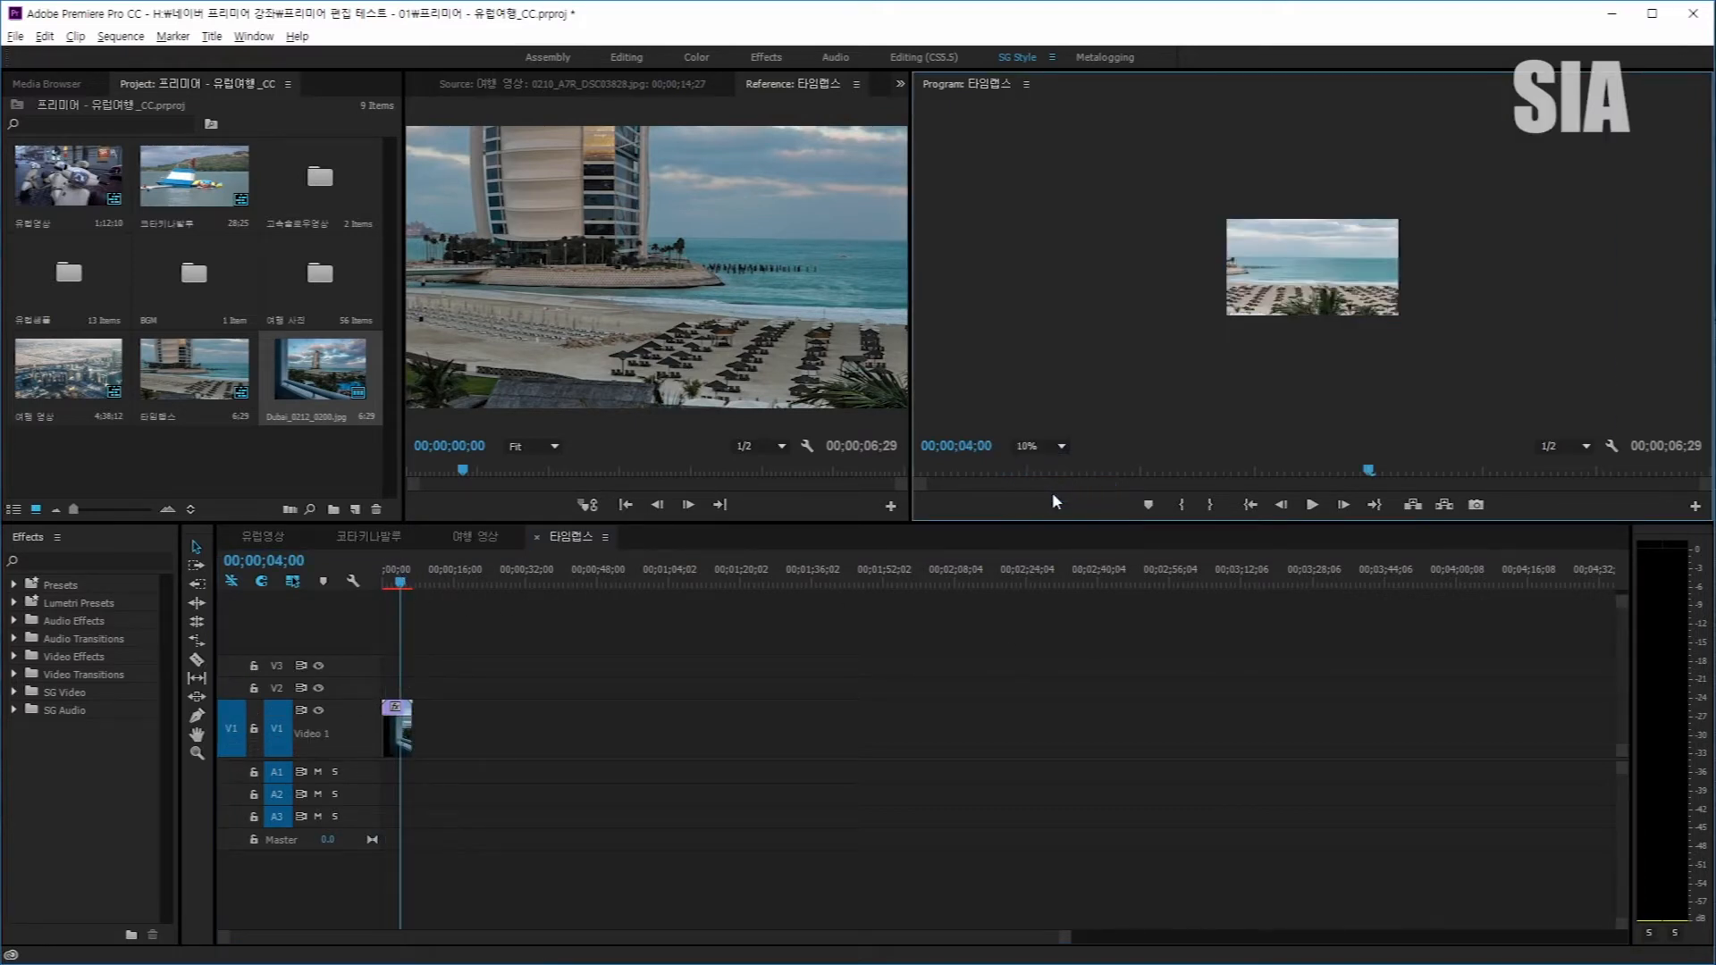
pyautogui.click(1296, 295)
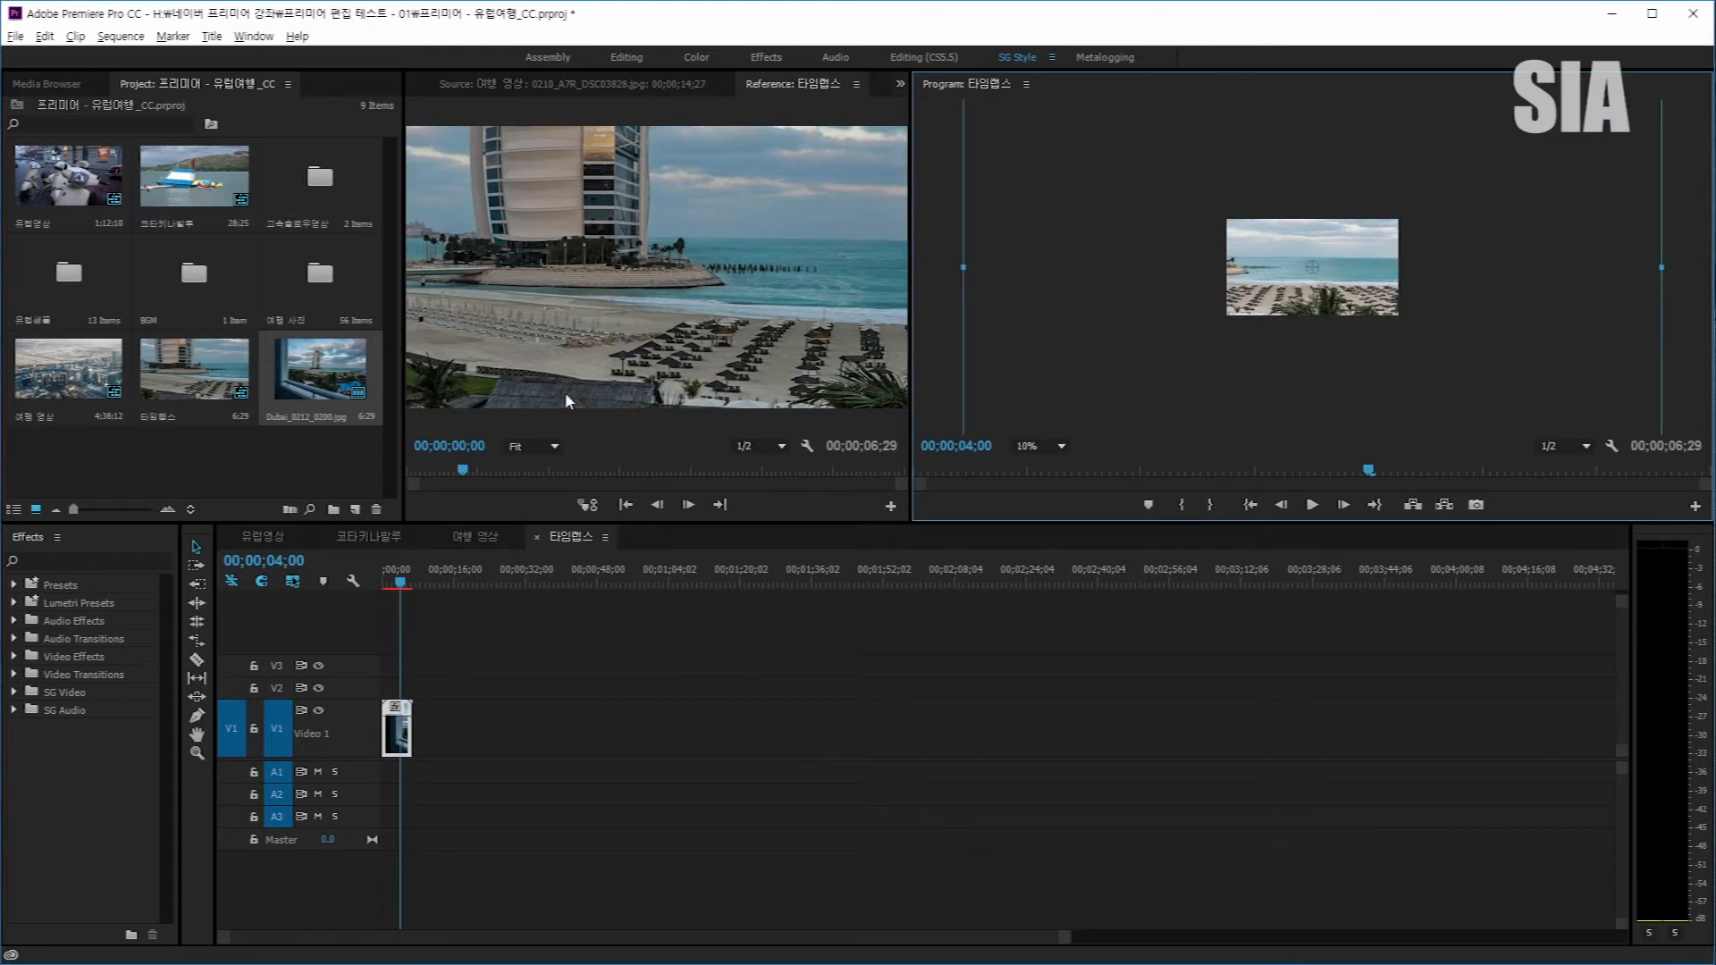
# Show the Motion properties of the Dubai_0212_0200.jpg clip on track V1
pyautogui.click(397, 731)
pyautogui.click(530, 83)
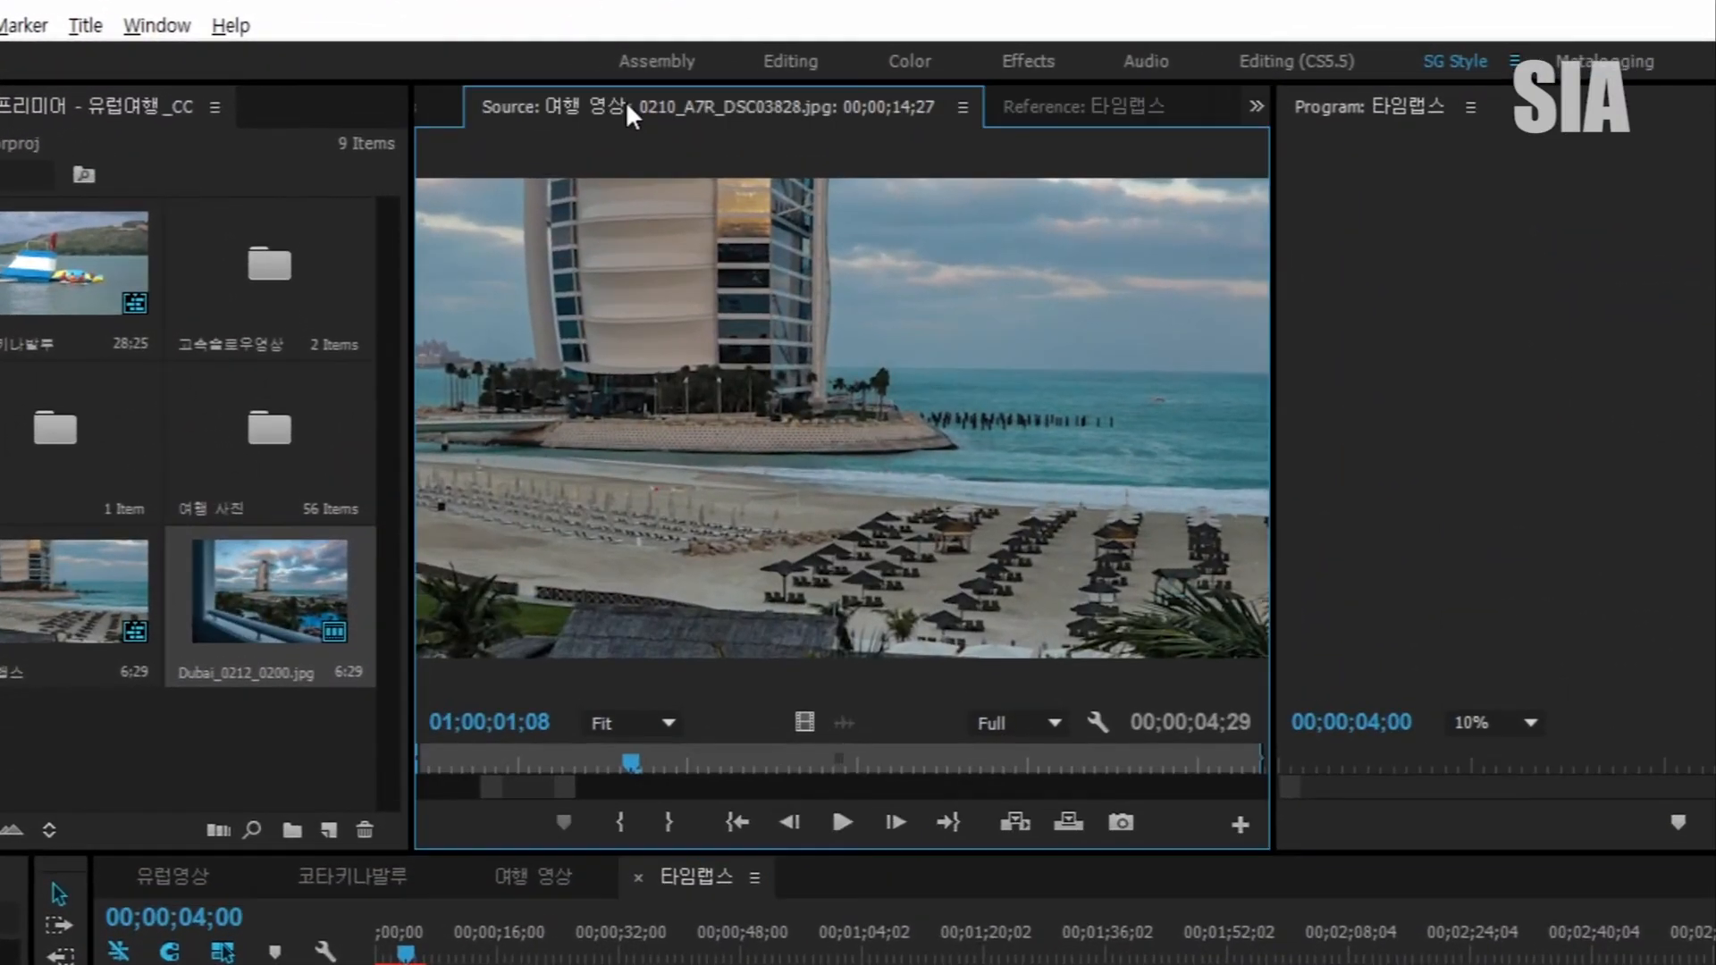
pyautogui.scroll(10, 702, 362)
pyautogui.scroll(-5, 577, 611)
pyautogui.click(433, 114)
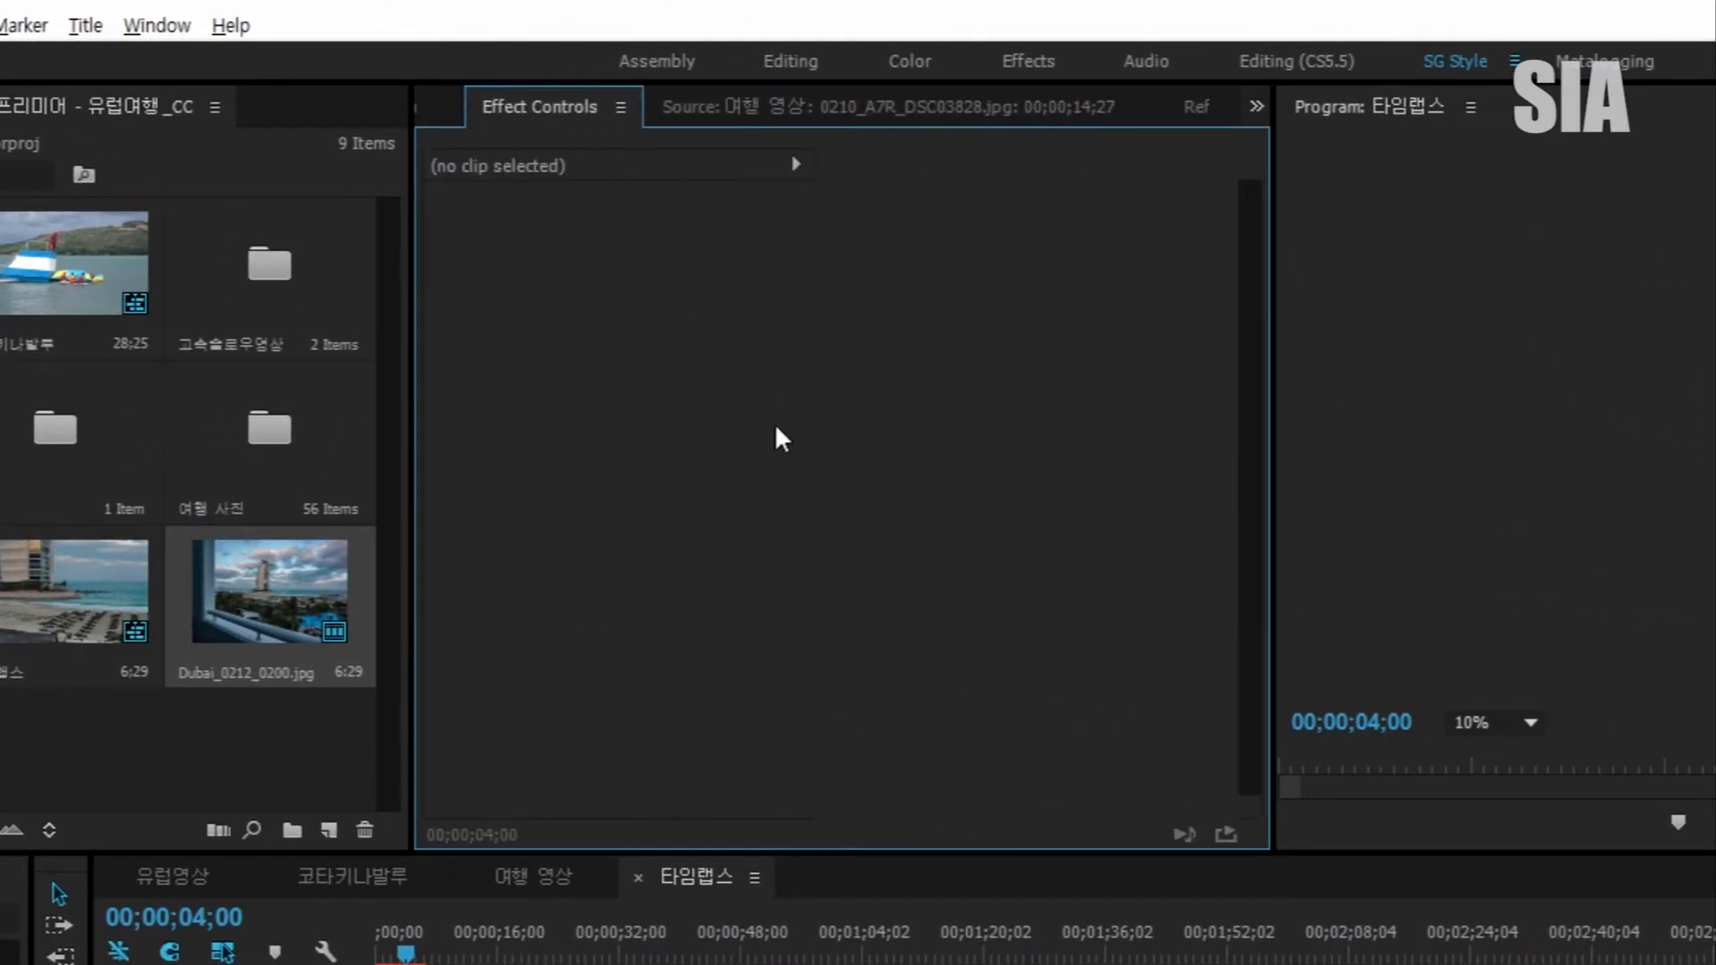
pyautogui.click(411, 963)
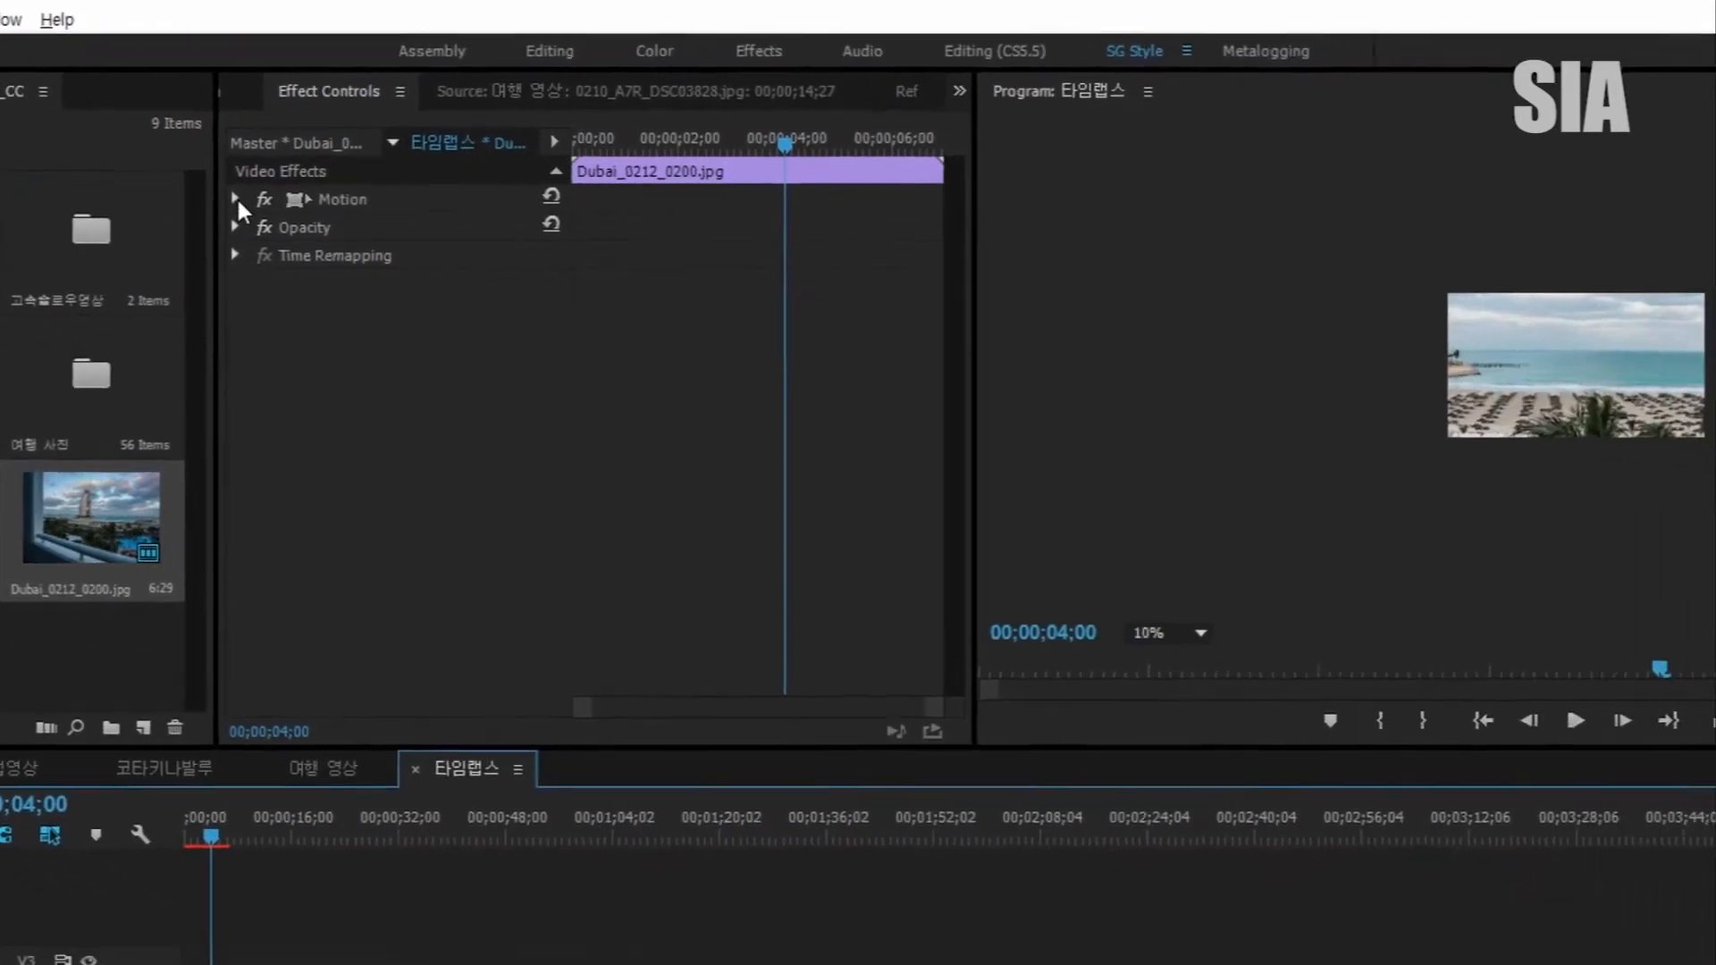
pyautogui.click(435, 229)
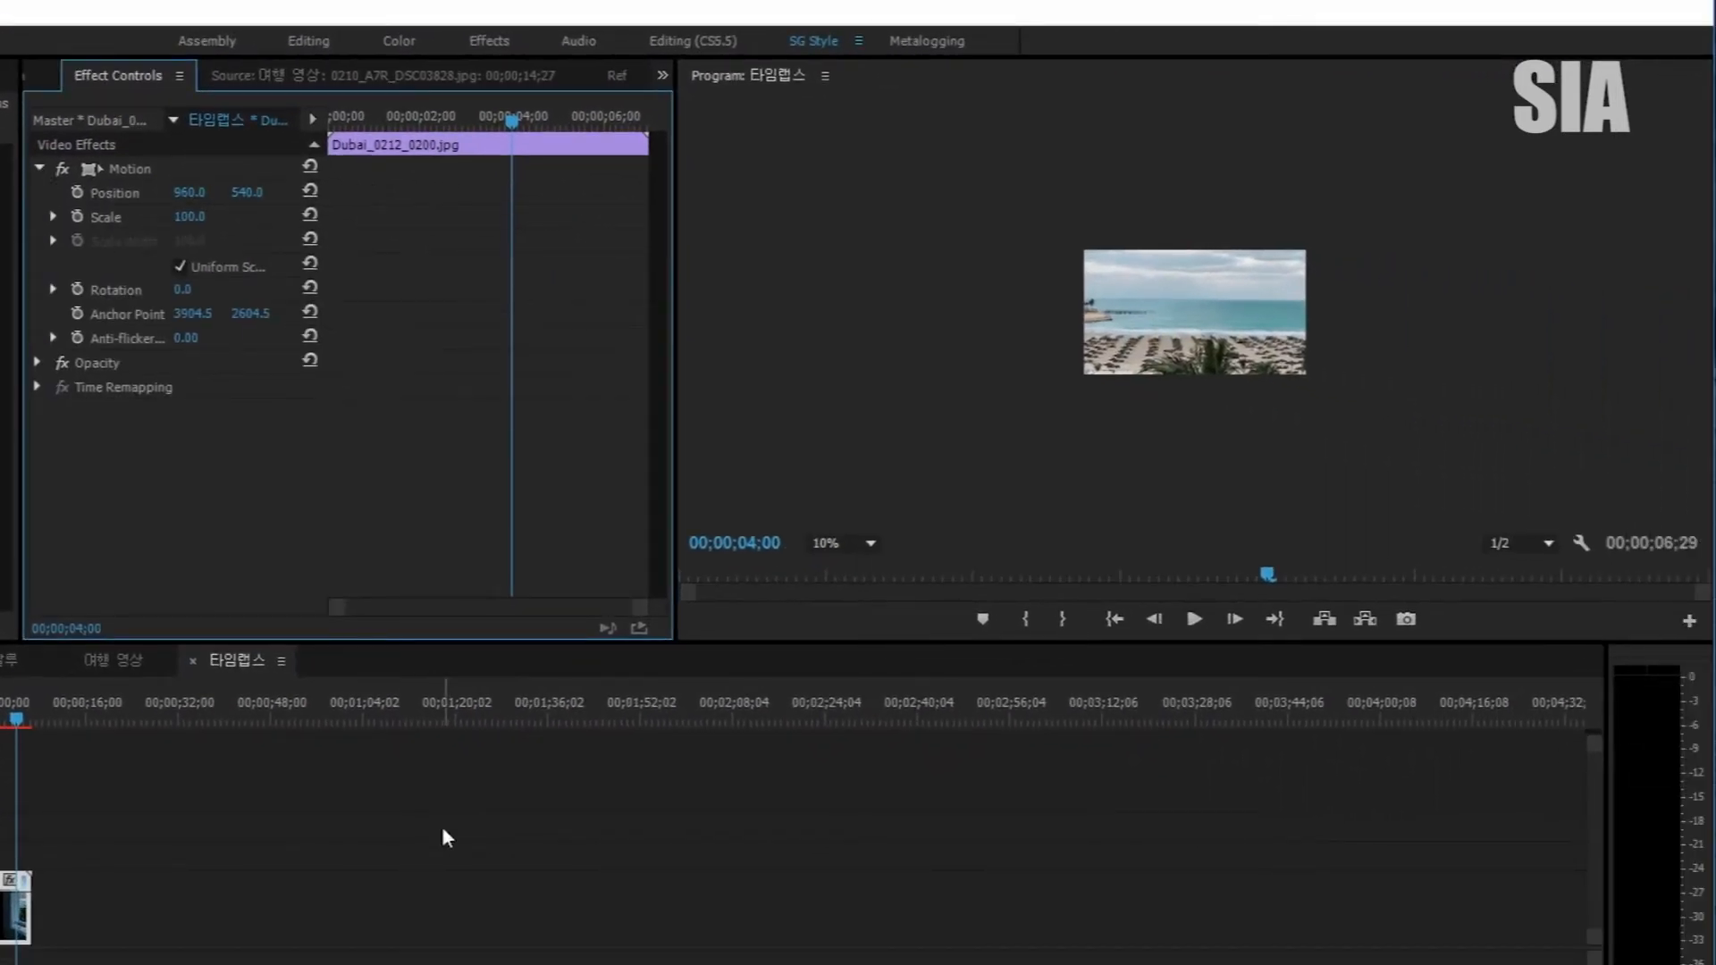
pyautogui.hotkey('ctrl', 's')
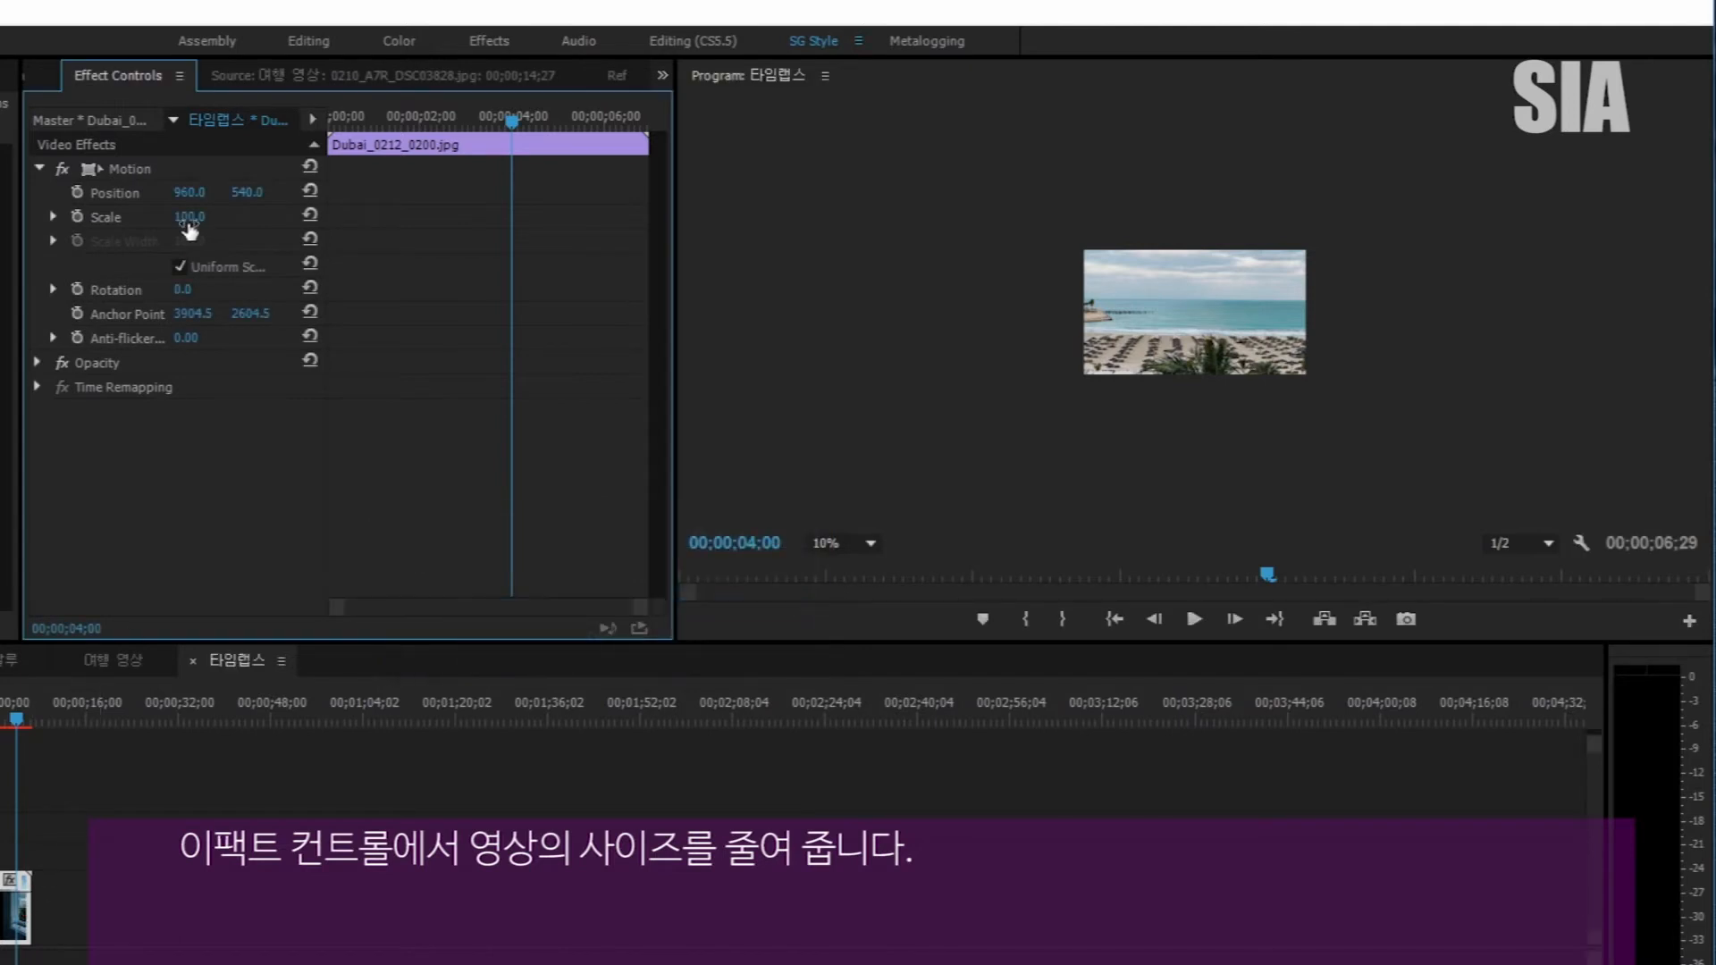
# Reduce the time-lapse clip's scale to 25.7 so it fills the frame width, with the program preview zoom set to Fit
pyautogui.moveTo(189, 216); pyautogui.dragTo(122, 217)
pyautogui.click(871, 543)
pyautogui.click(852, 572)
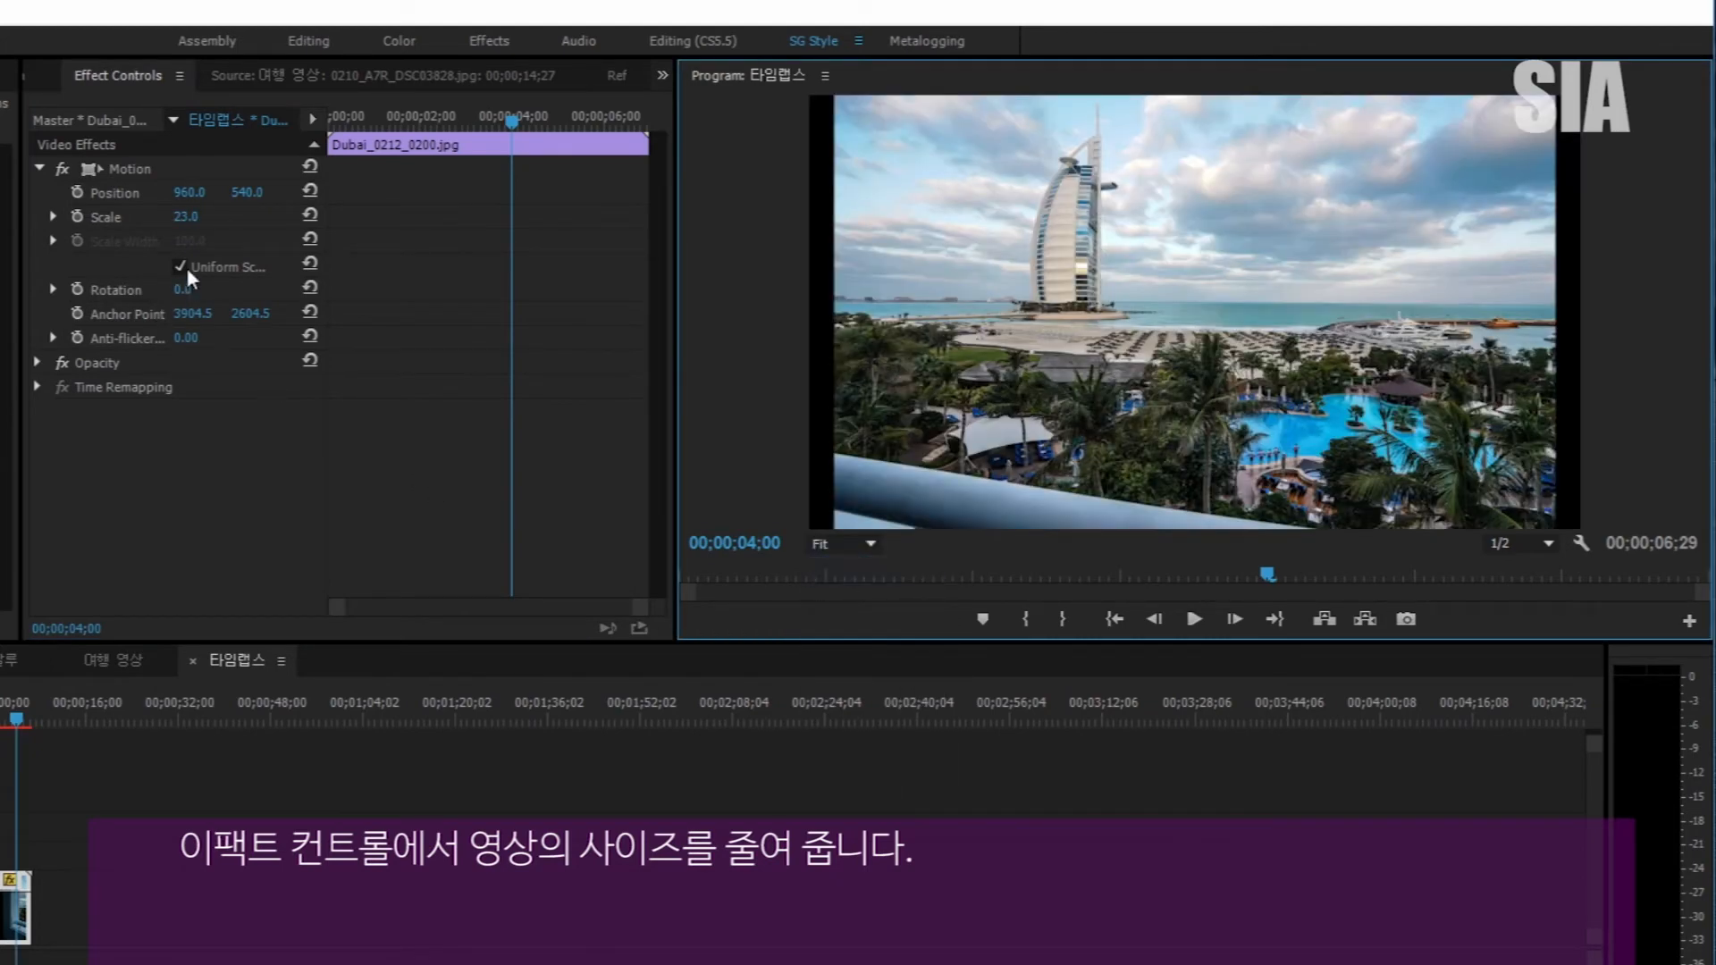
pyautogui.moveTo(185, 217); pyautogui.dragTo(186, 217)
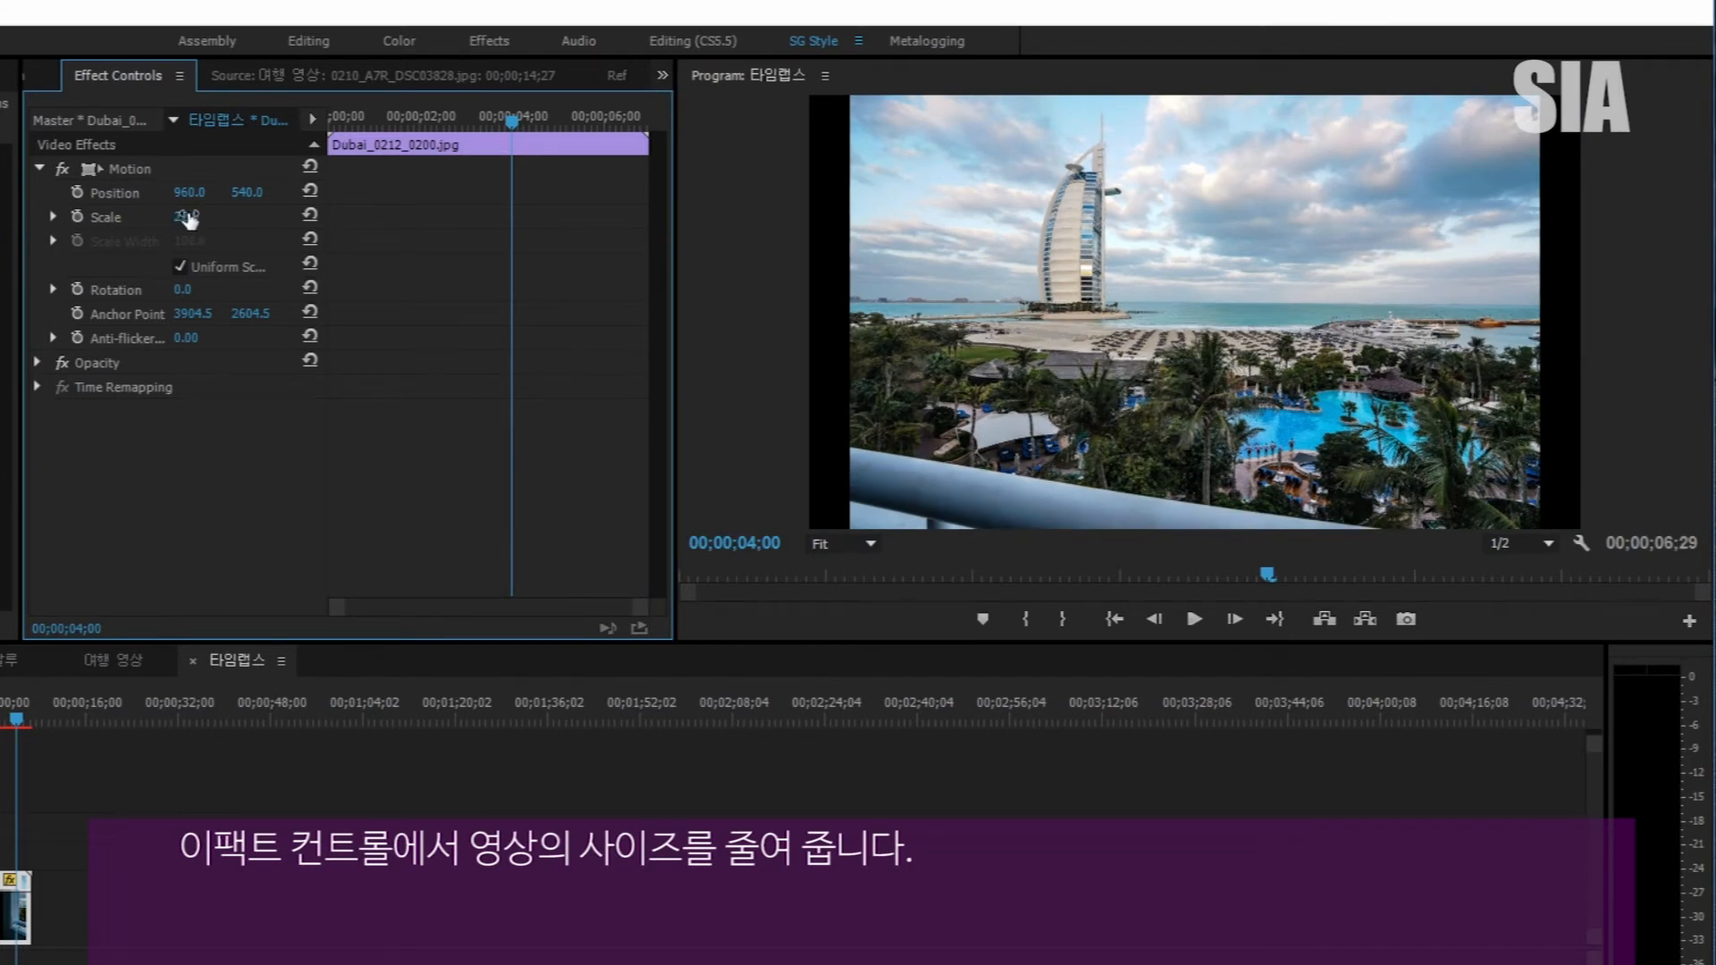
pyautogui.click(190, 217)
pyautogui.write('25')
pyautogui.press('Return')
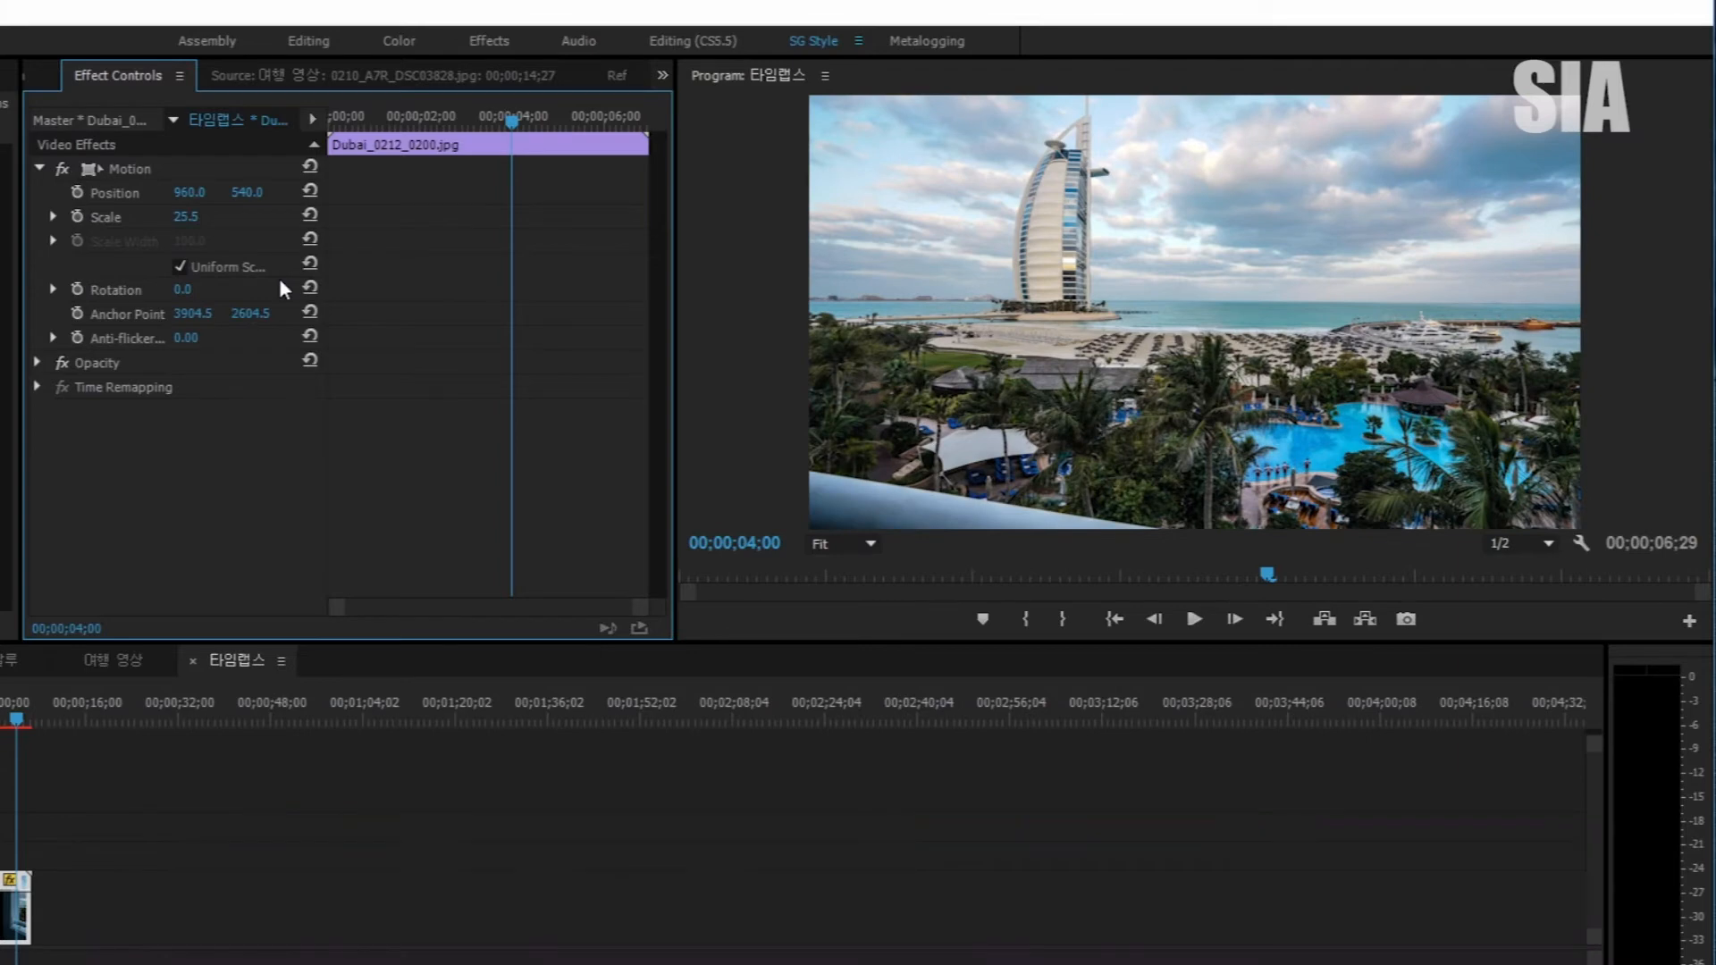
pyautogui.click(188, 216)
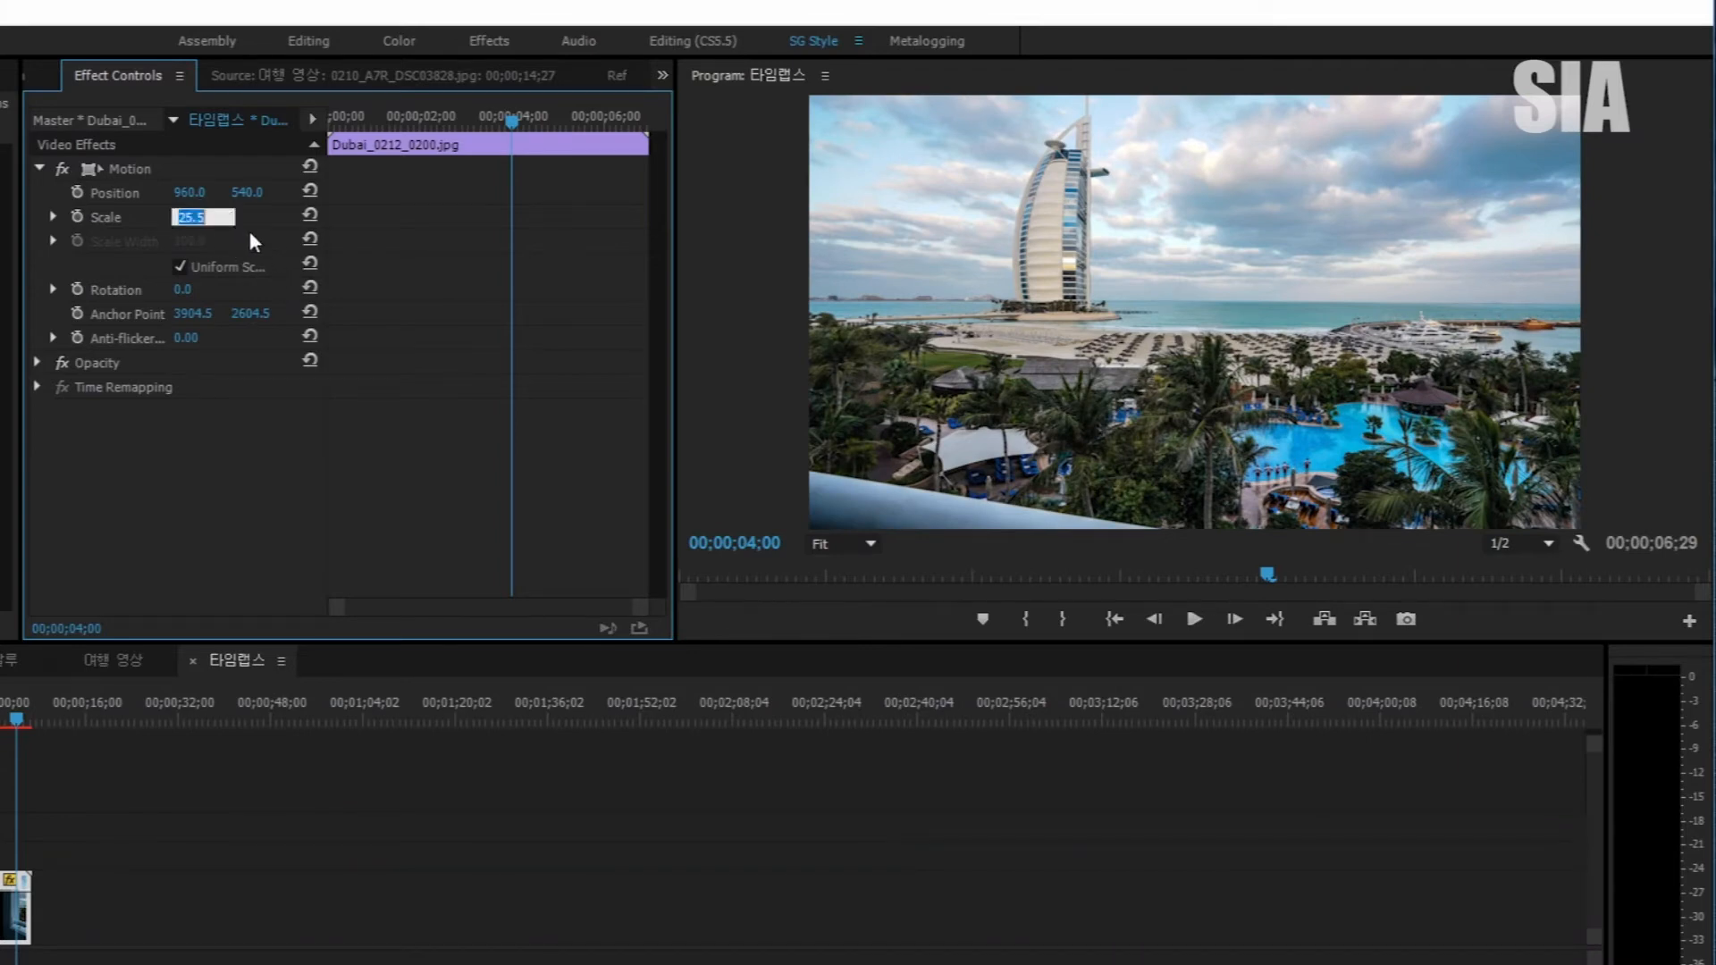
pyautogui.write('2')
pyautogui.press('Return')
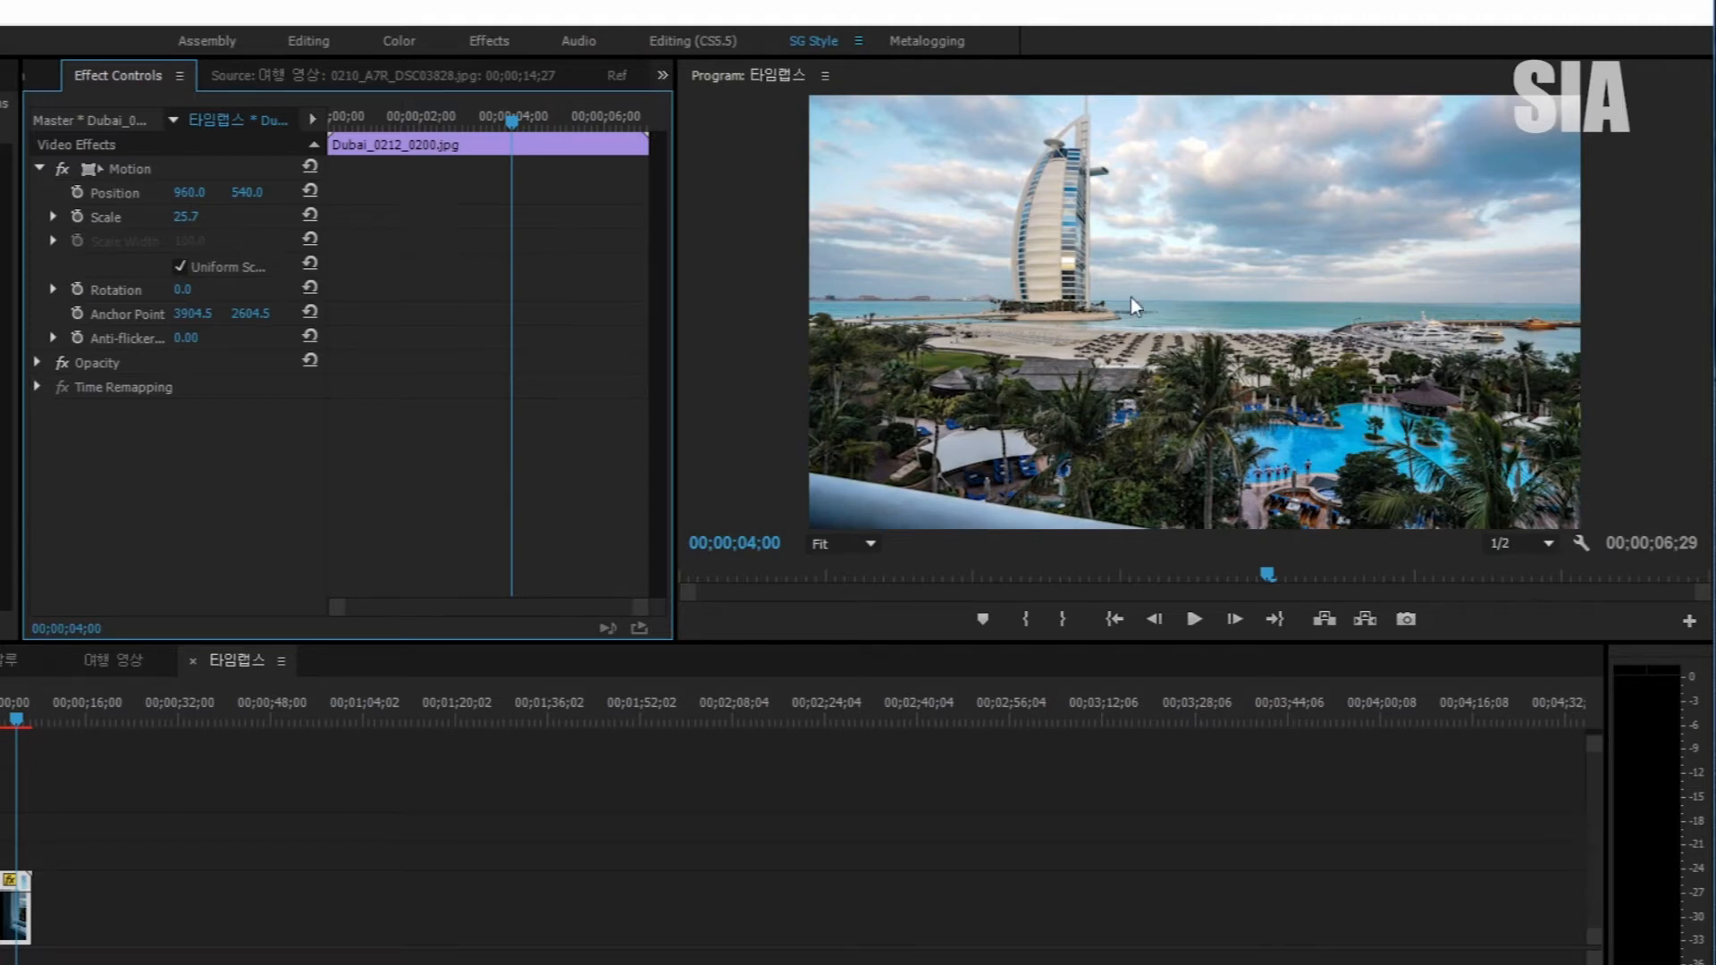
# Set the clip's vertical position to 647 while viewing its outline at 25% zoom, and return the preview zoom to Fit
pyautogui.click(866, 547)
pyautogui.click(840, 621)
pyautogui.click(961, 308)
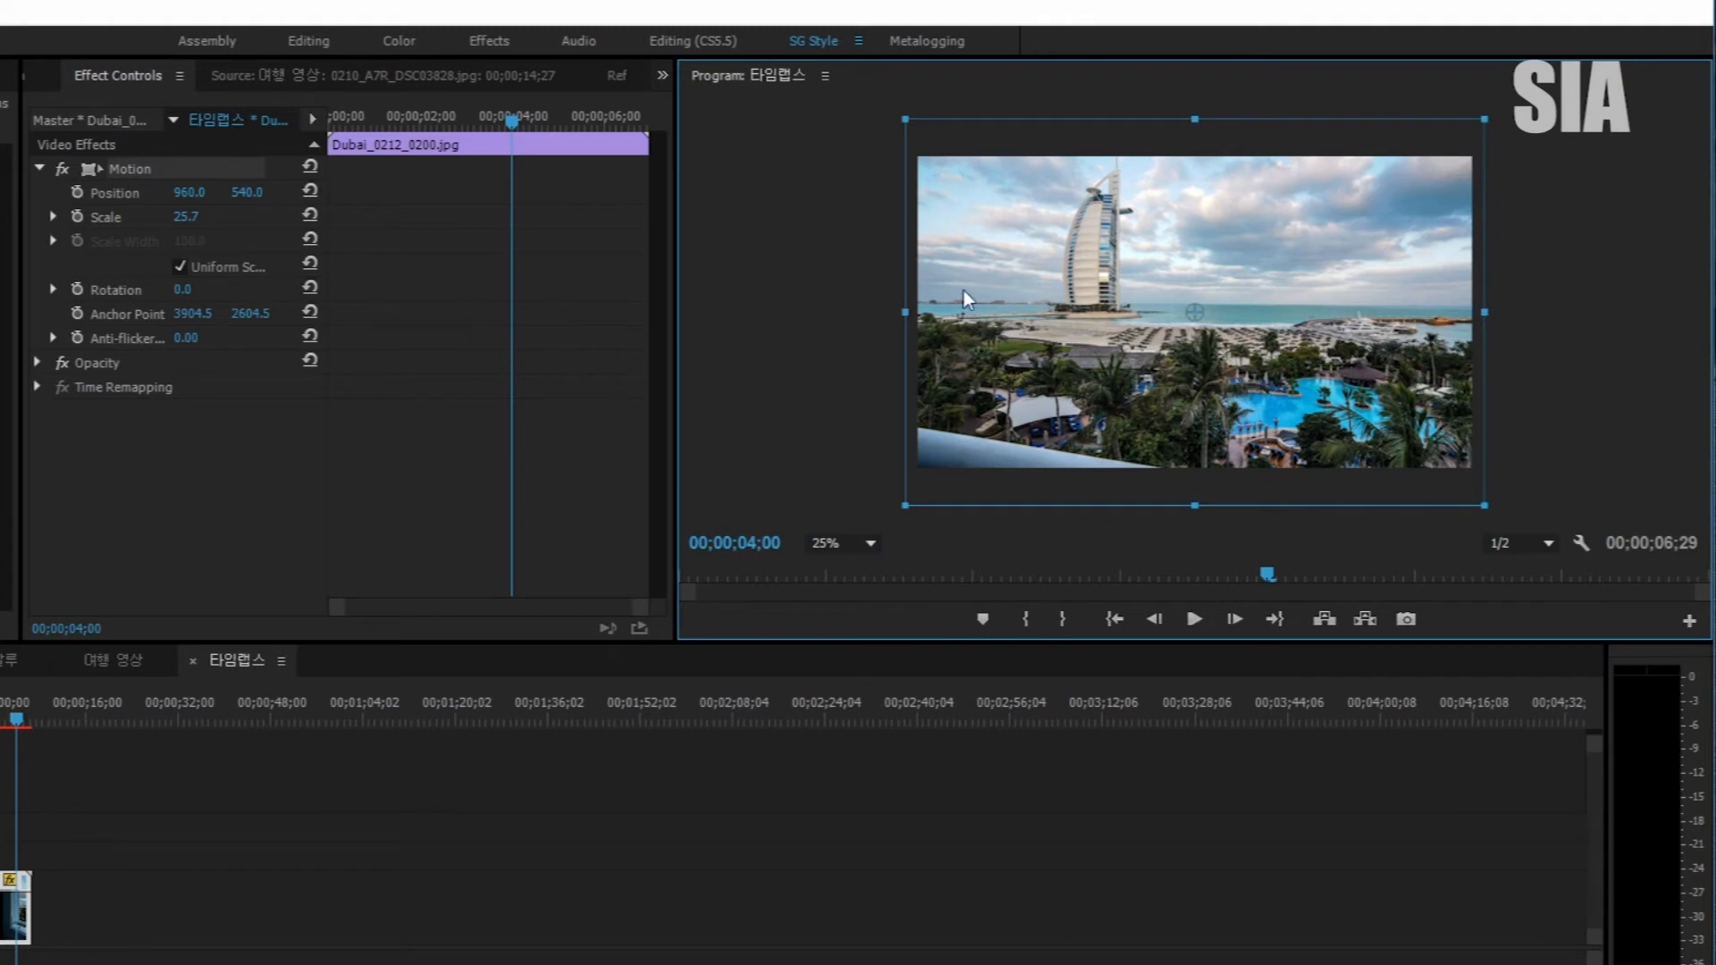
pyautogui.click(304, 159)
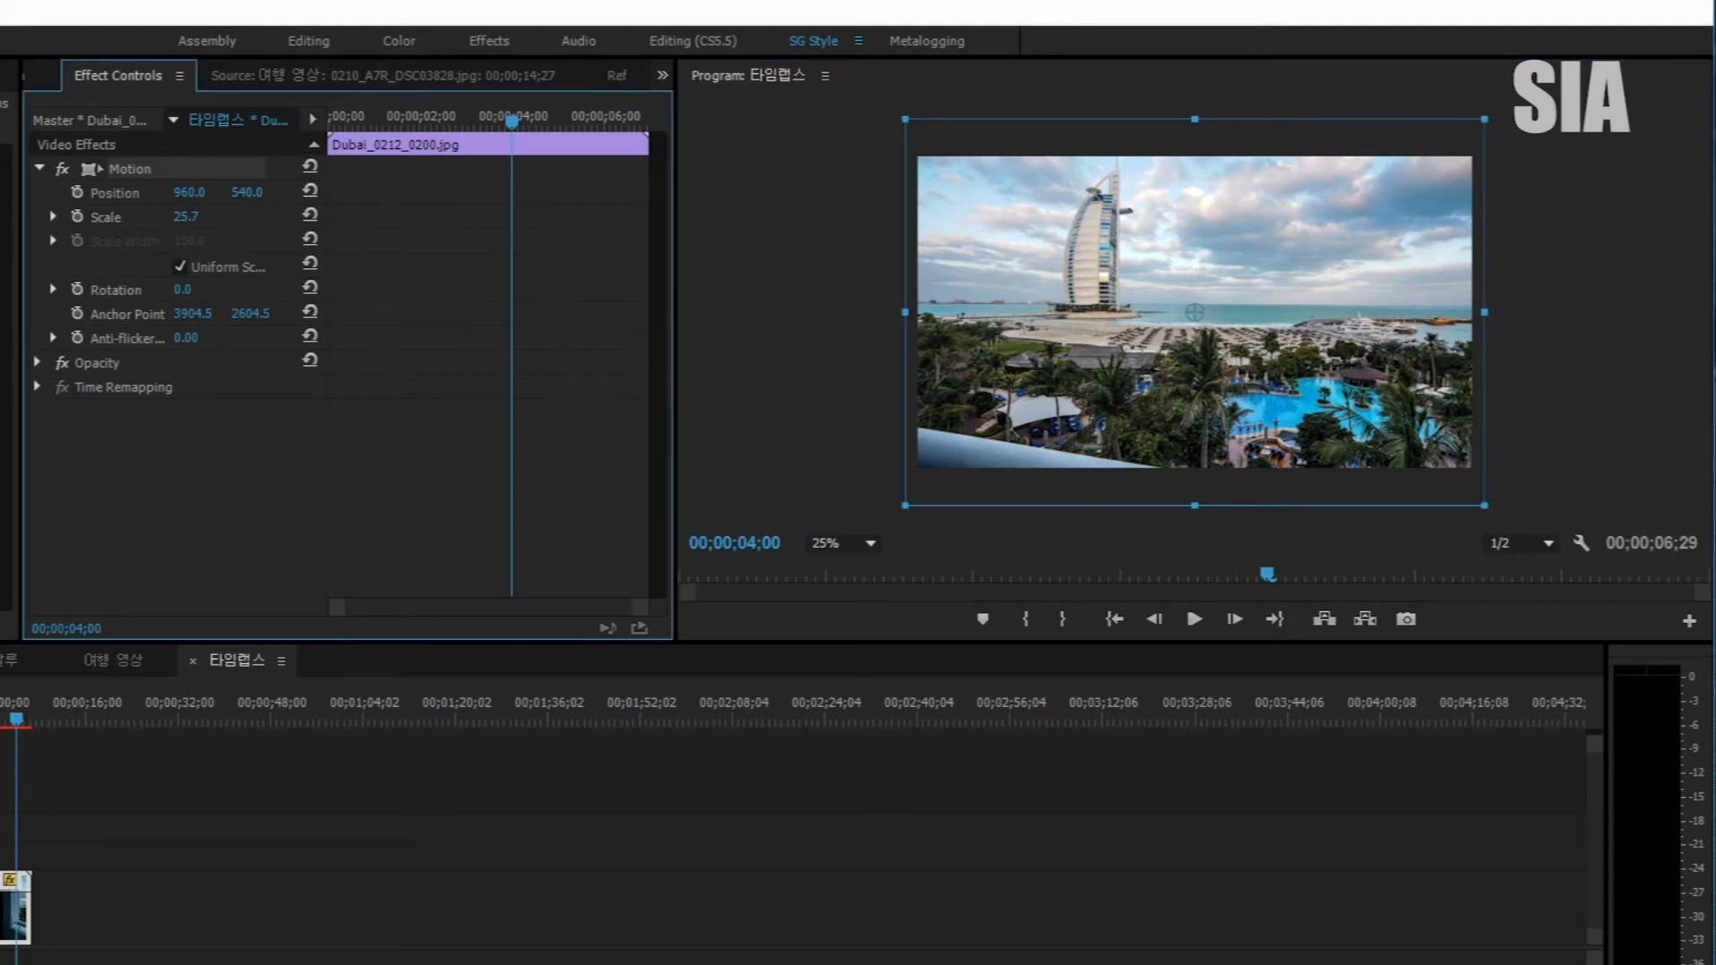
pyautogui.moveTo(247, 193); pyautogui.dragTo(332, 192)
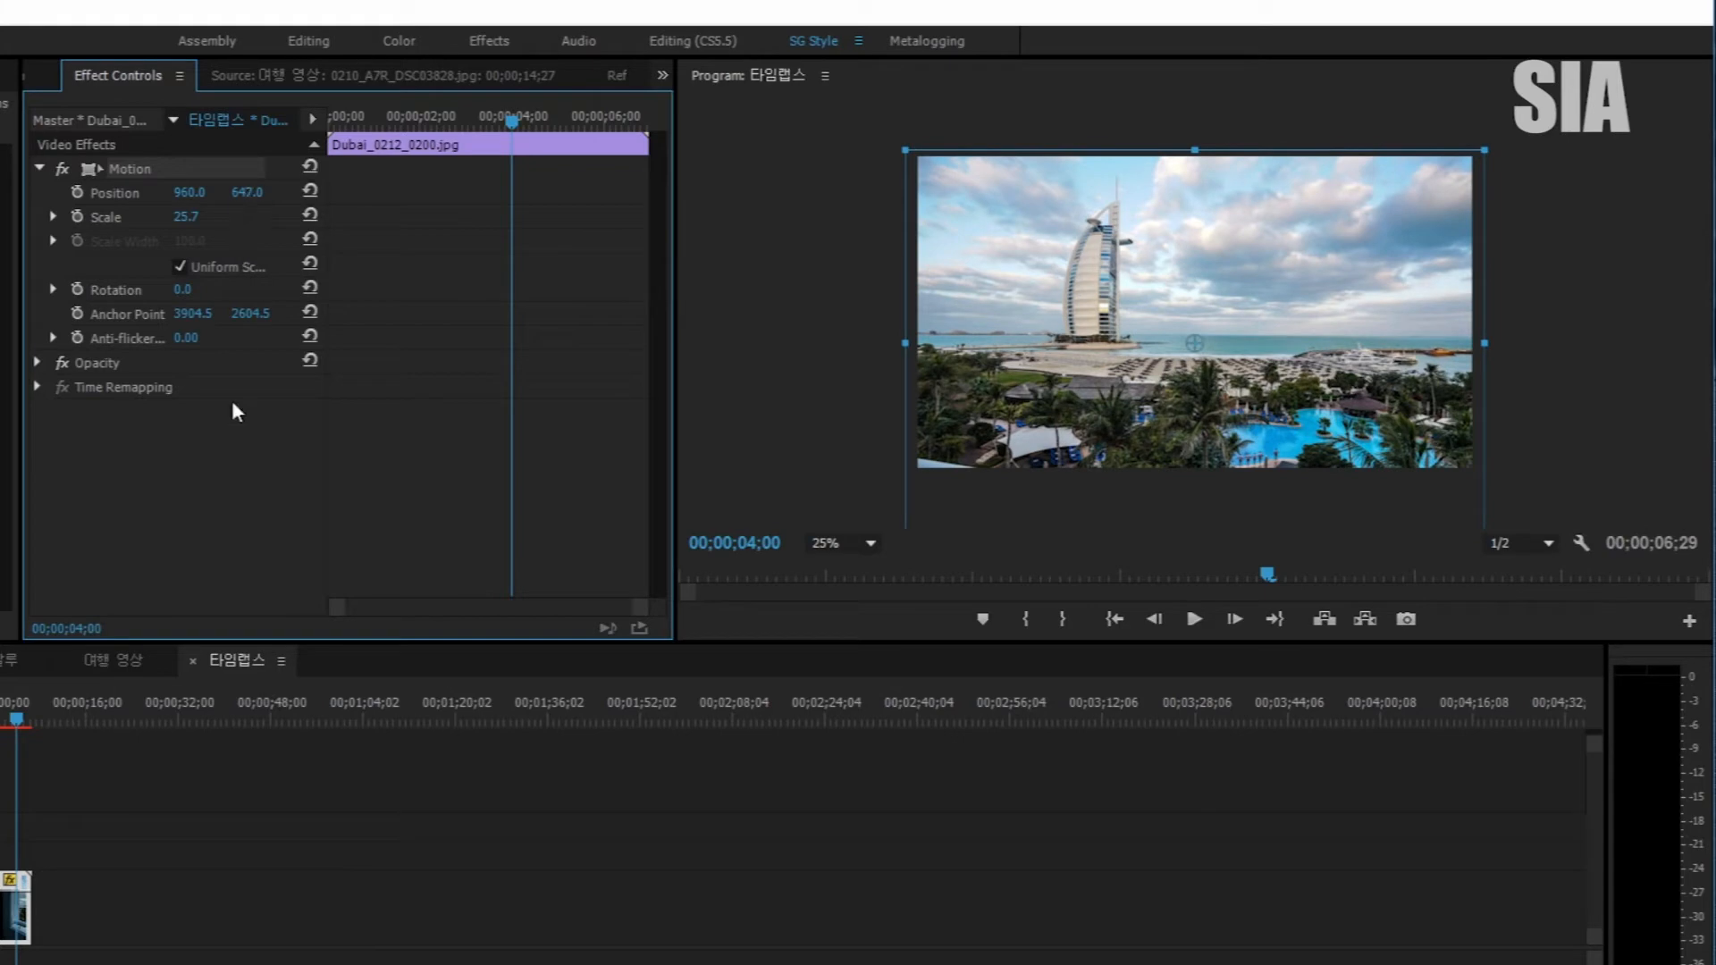
pyautogui.click(837, 458)
pyautogui.click(825, 543)
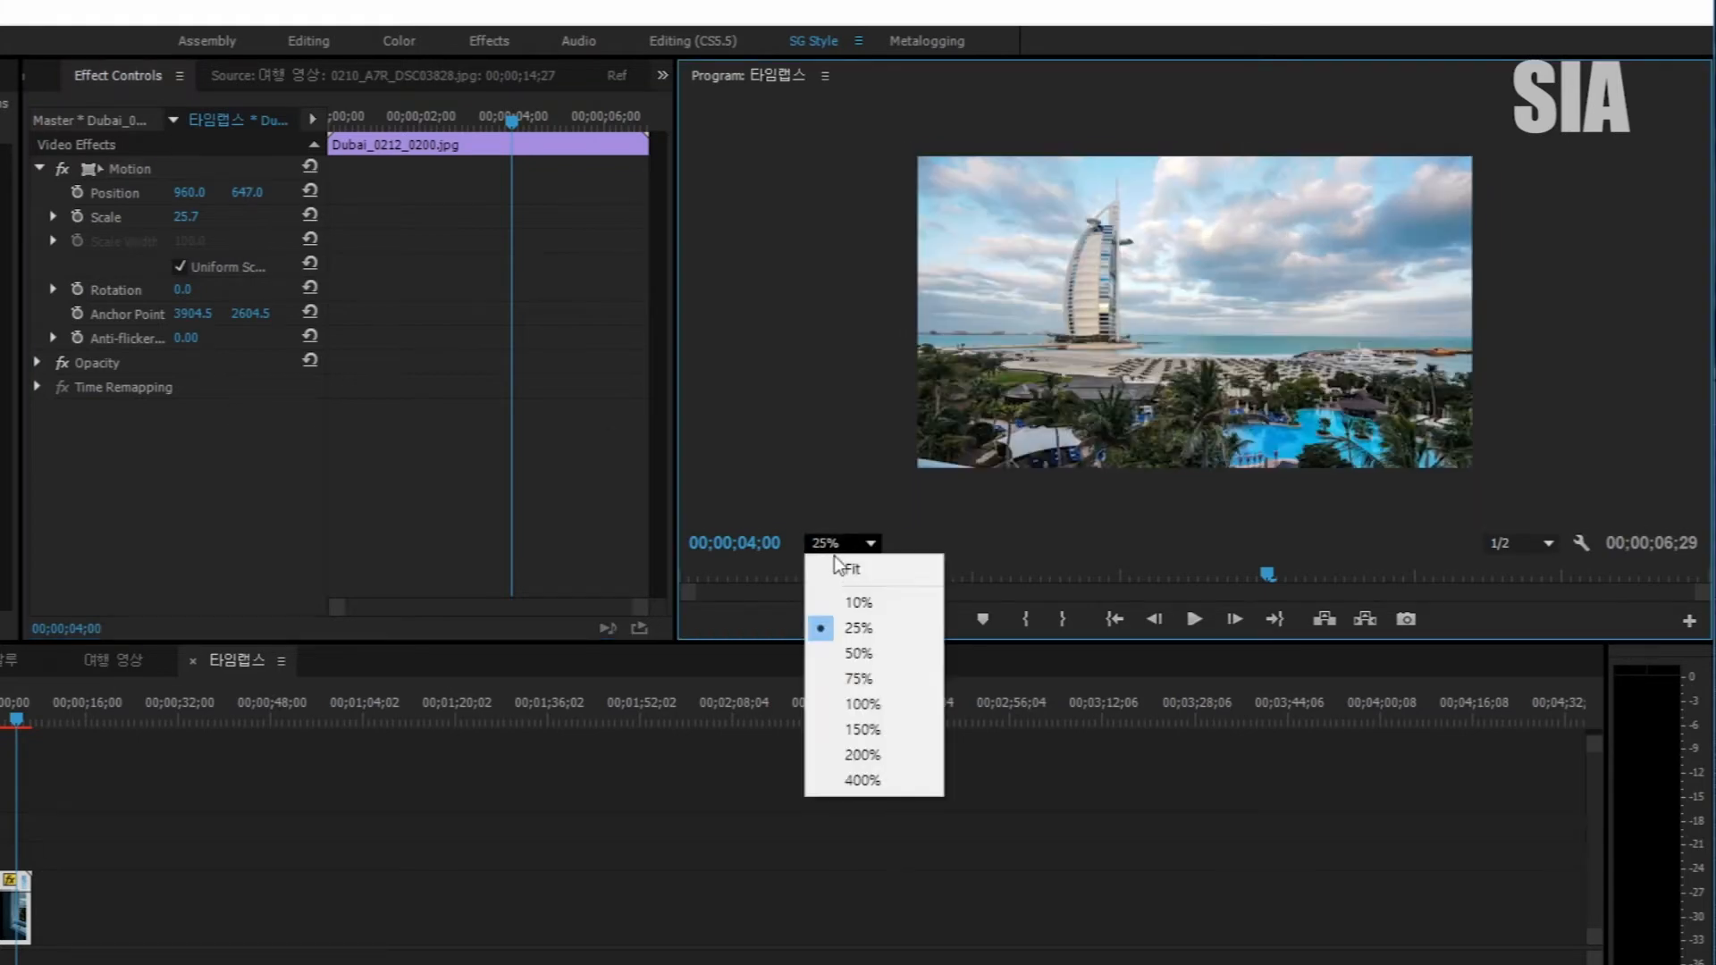
pyautogui.click(849, 568)
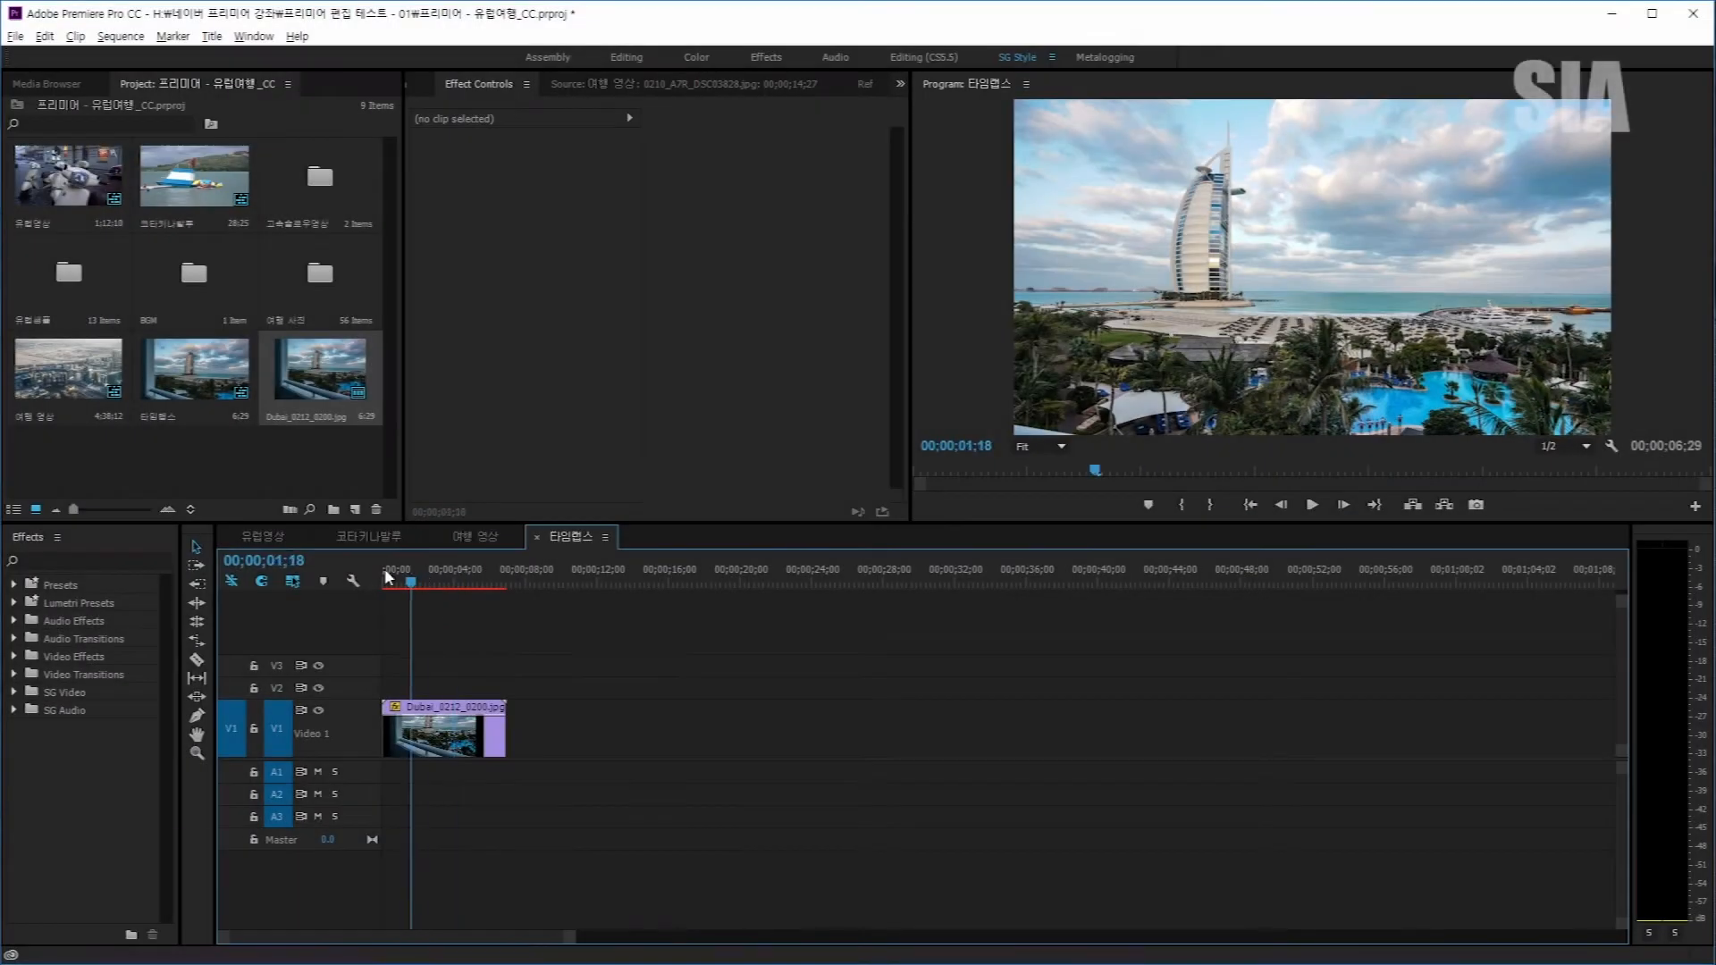
# Play the 타임랩스 sequence from its start to check how smoothly the time-lapse previews
pyautogui.click(381, 576)
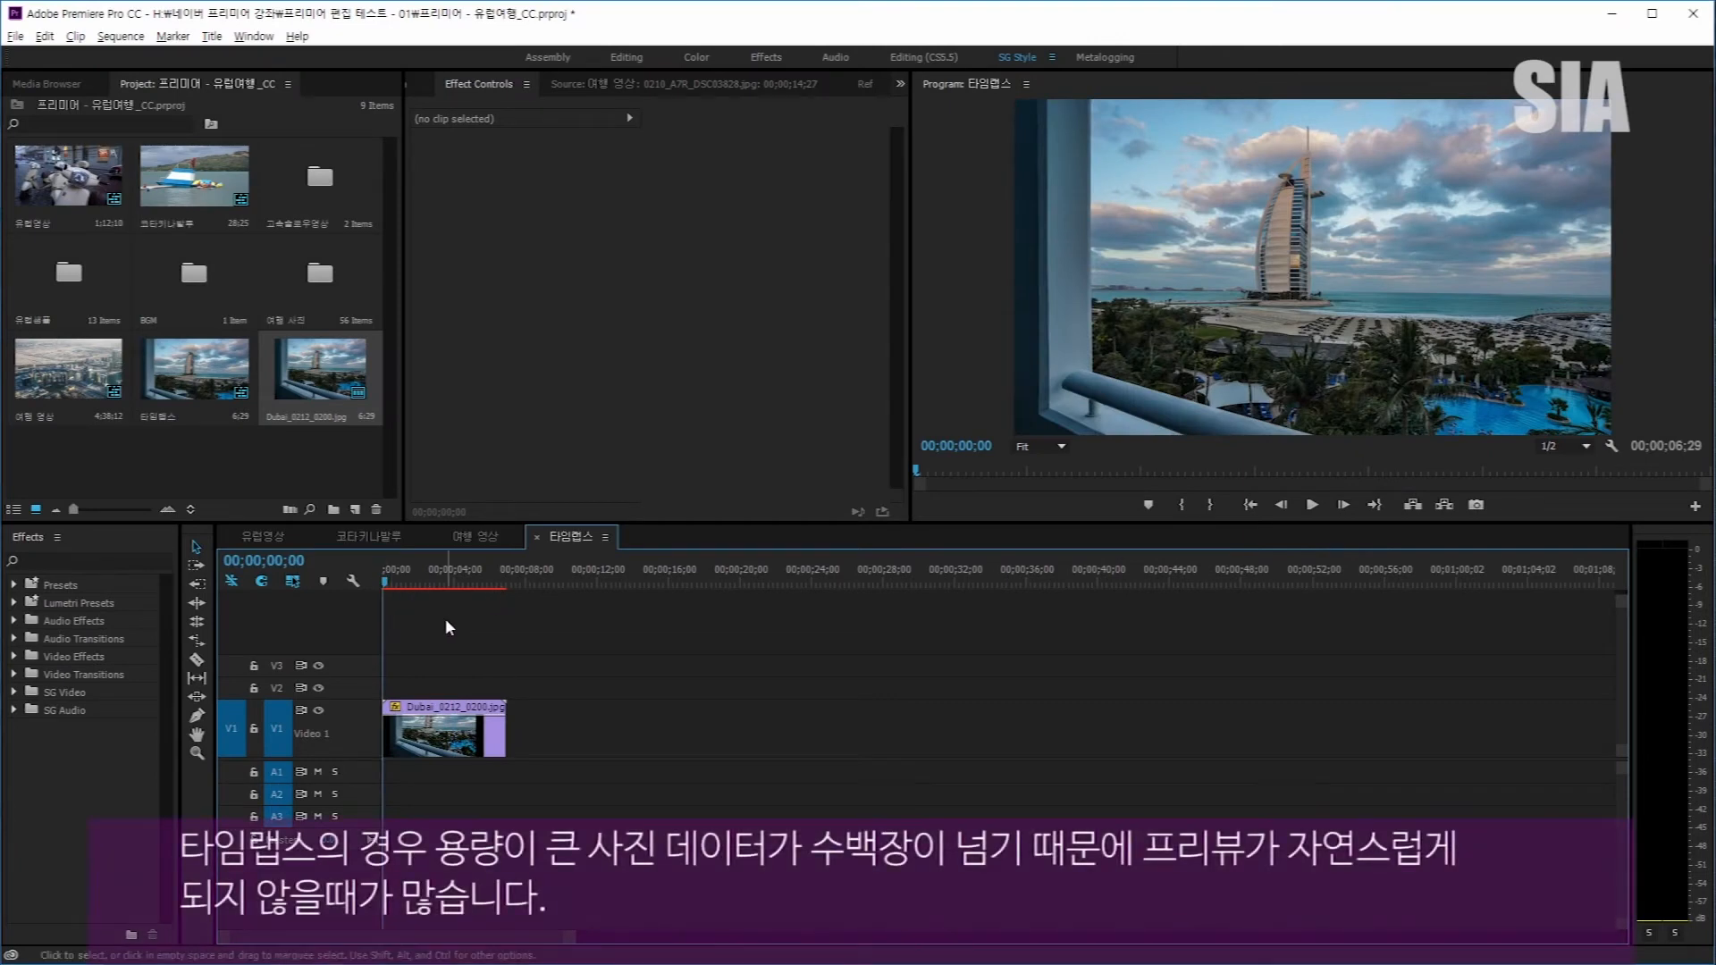
pyautogui.press('space')
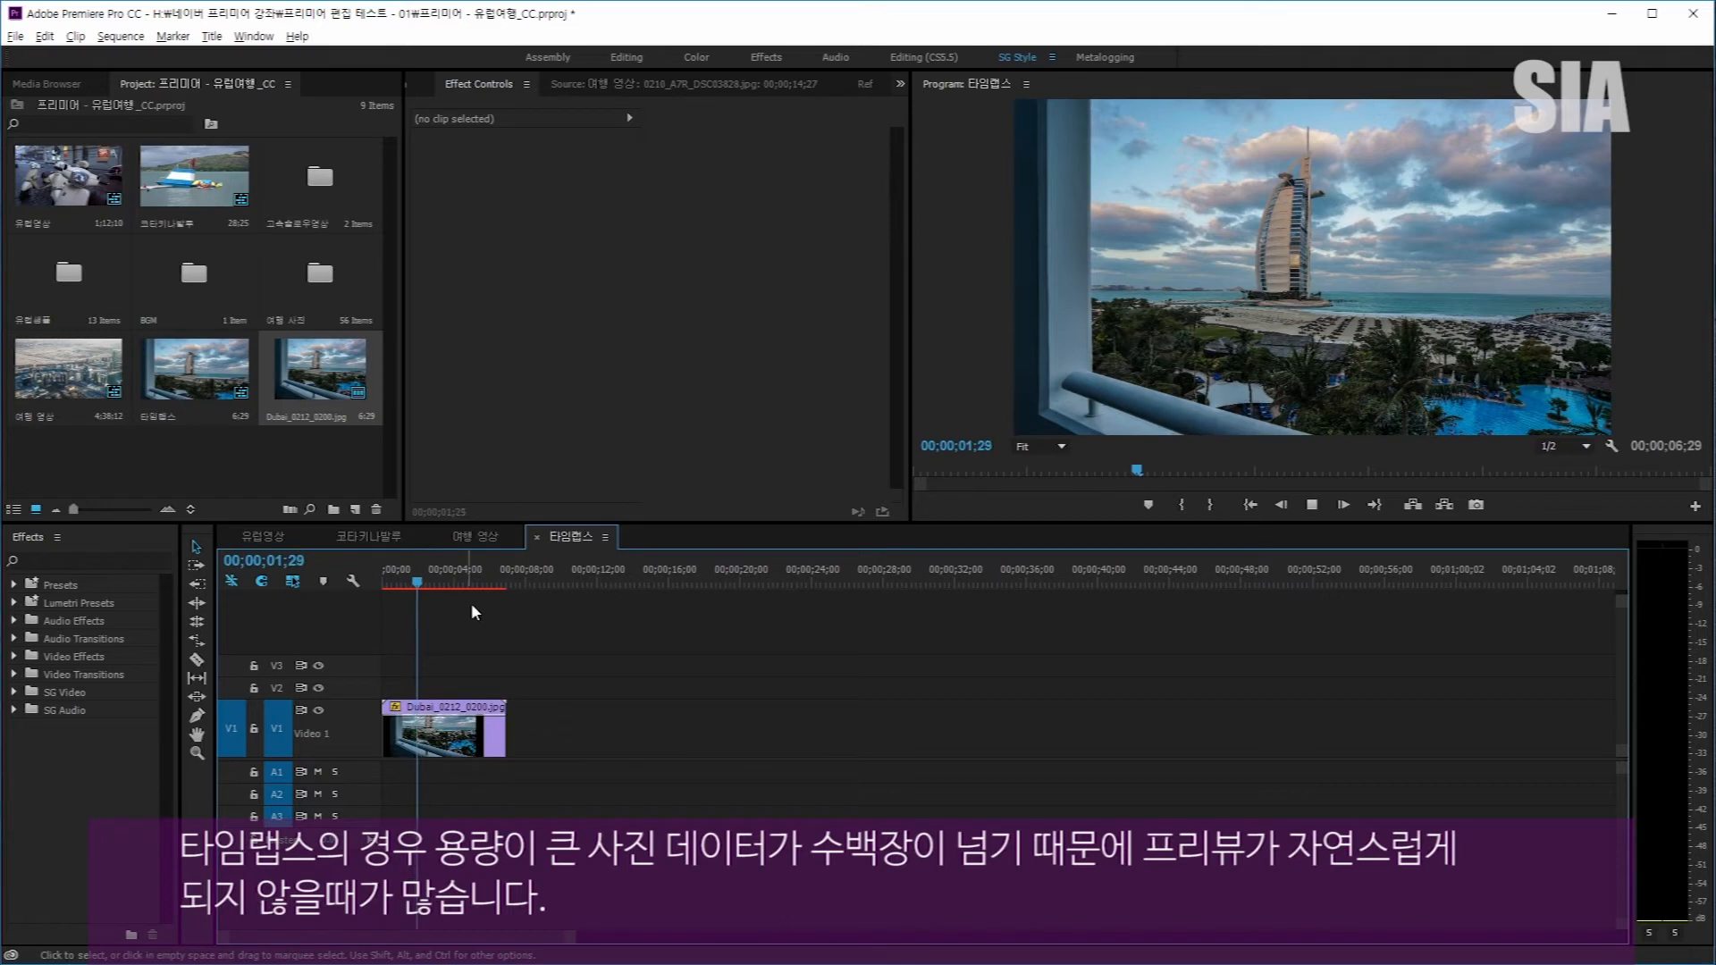
pyautogui.press('space')
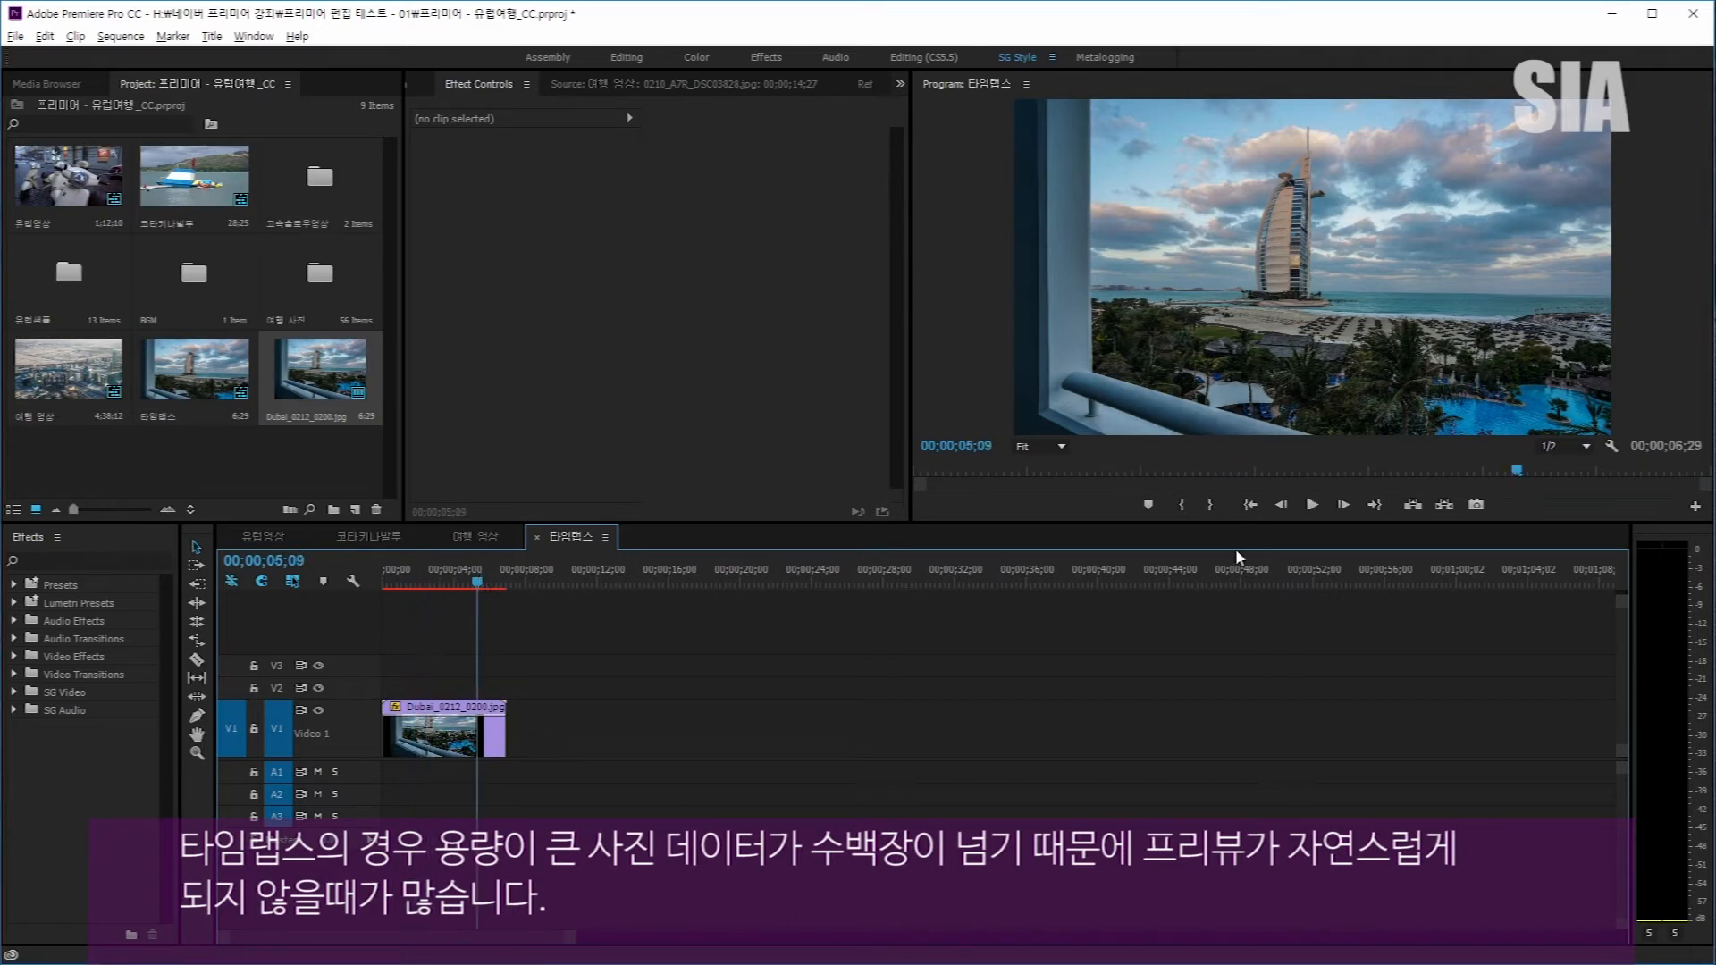
# Lower the program preview's playback resolution to 1/4 and replay the time-lapse clip from near its start
pyautogui.click(1588, 447)
pyautogui.click(1562, 501)
pyautogui.click(912, 705)
pyautogui.moveTo(469, 579); pyautogui.dragTo(393, 581)
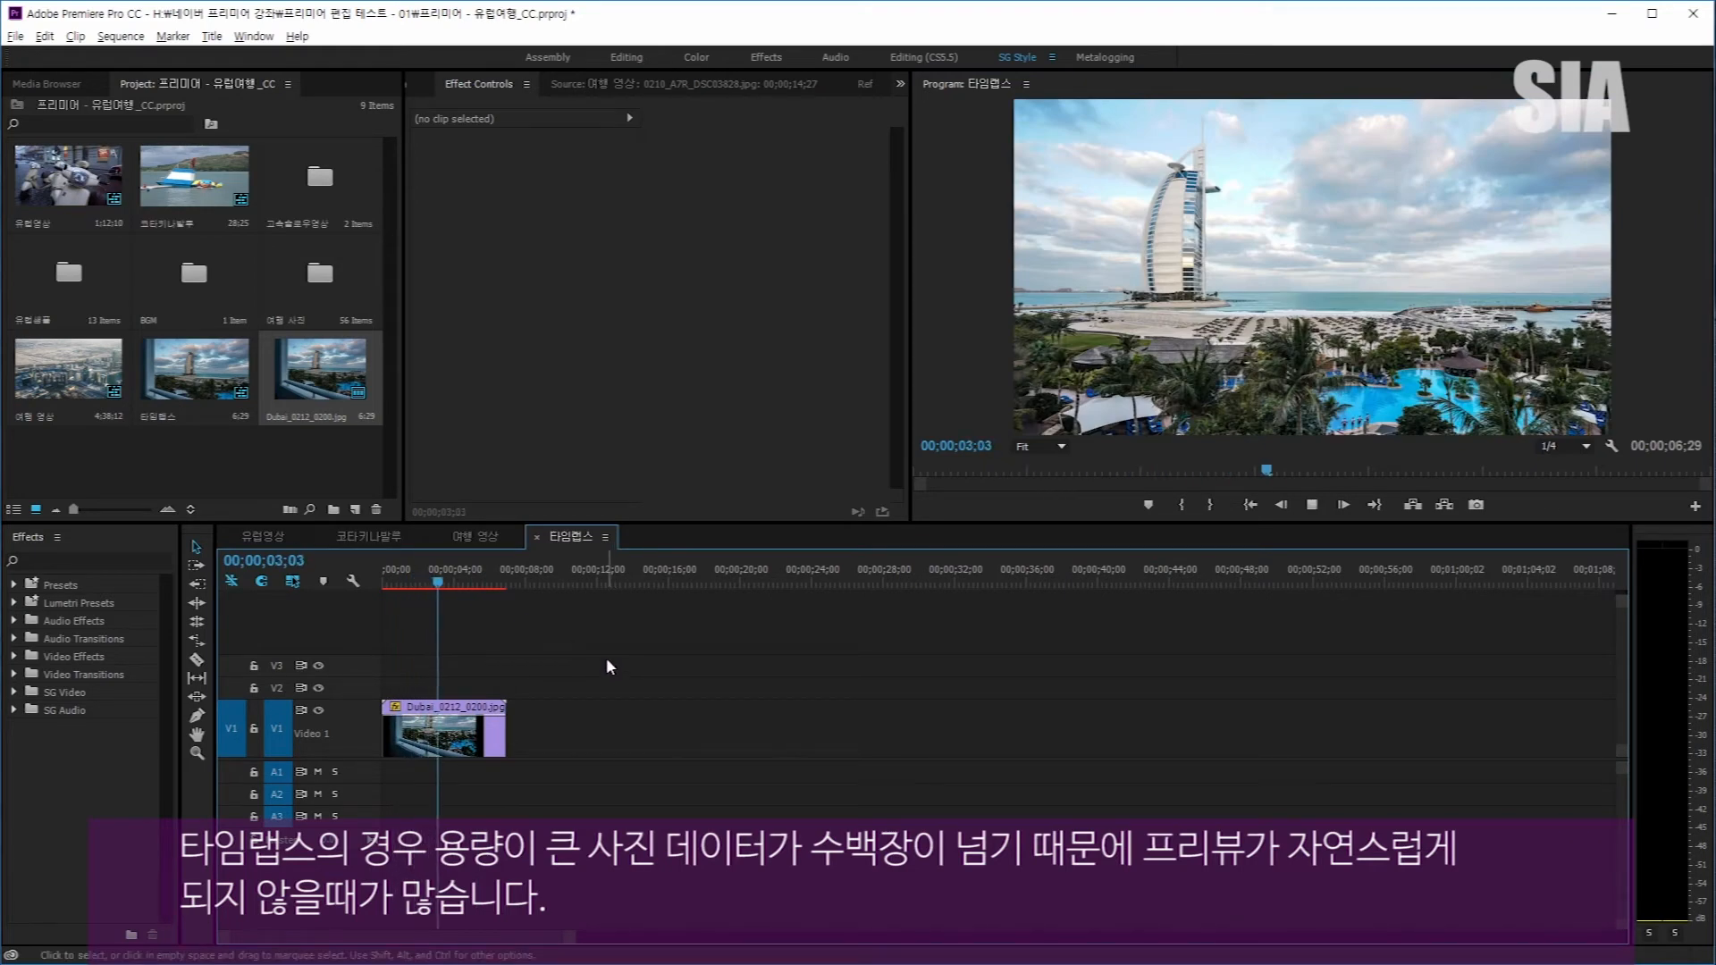
pyautogui.click(433, 586)
pyautogui.moveTo(429, 584); pyautogui.dragTo(394, 587)
pyautogui.press('space')
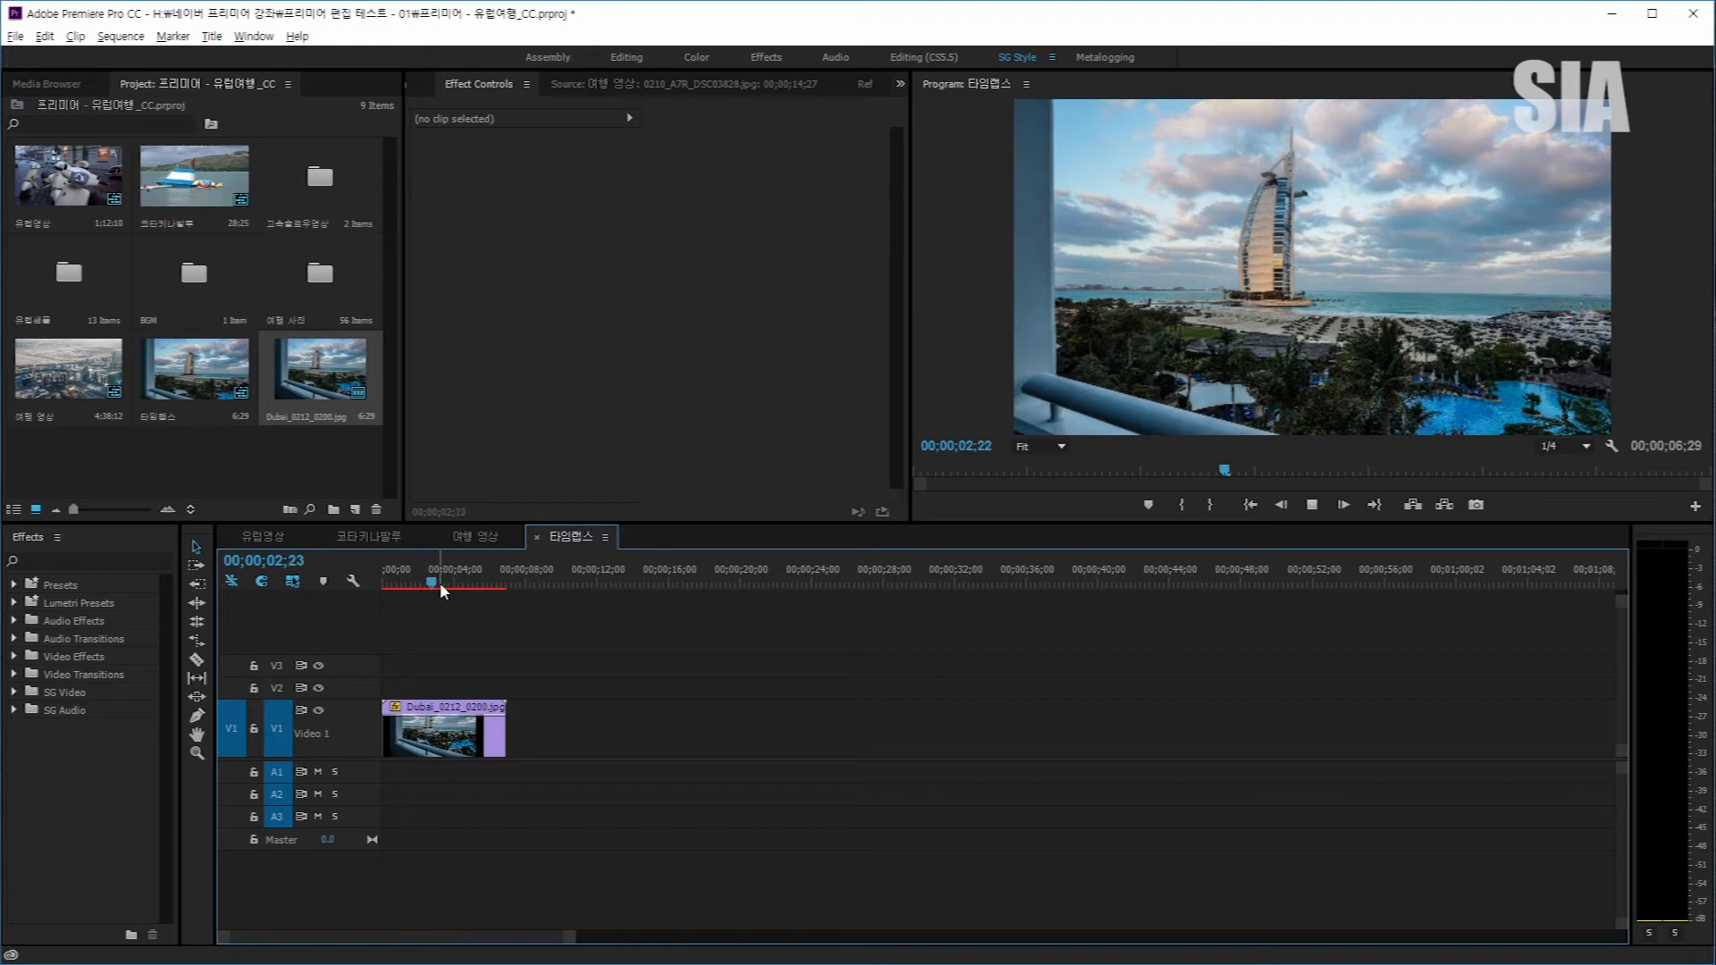
pyautogui.press('space')
pyautogui.click(488, 585)
pyautogui.moveTo(486, 586); pyautogui.dragTo(413, 581)
pyautogui.click(451, 583)
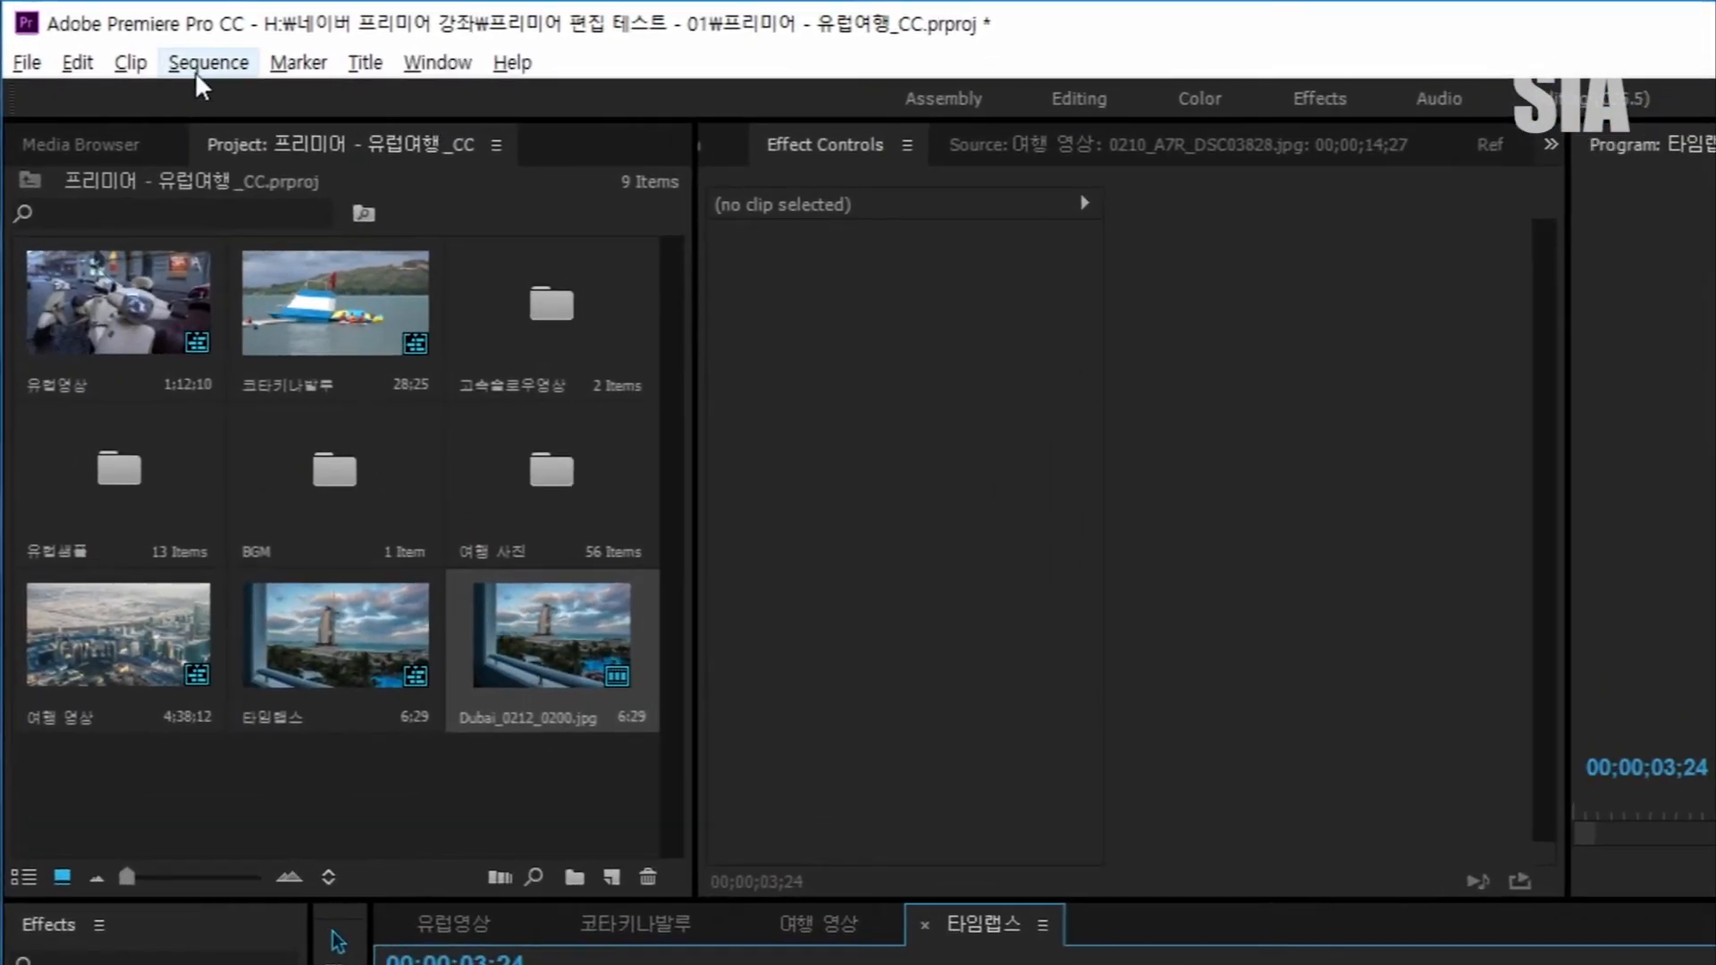
# Pre-render the 타임랩스 sequence with Render Effects In to Out
pyautogui.click(200, 62)
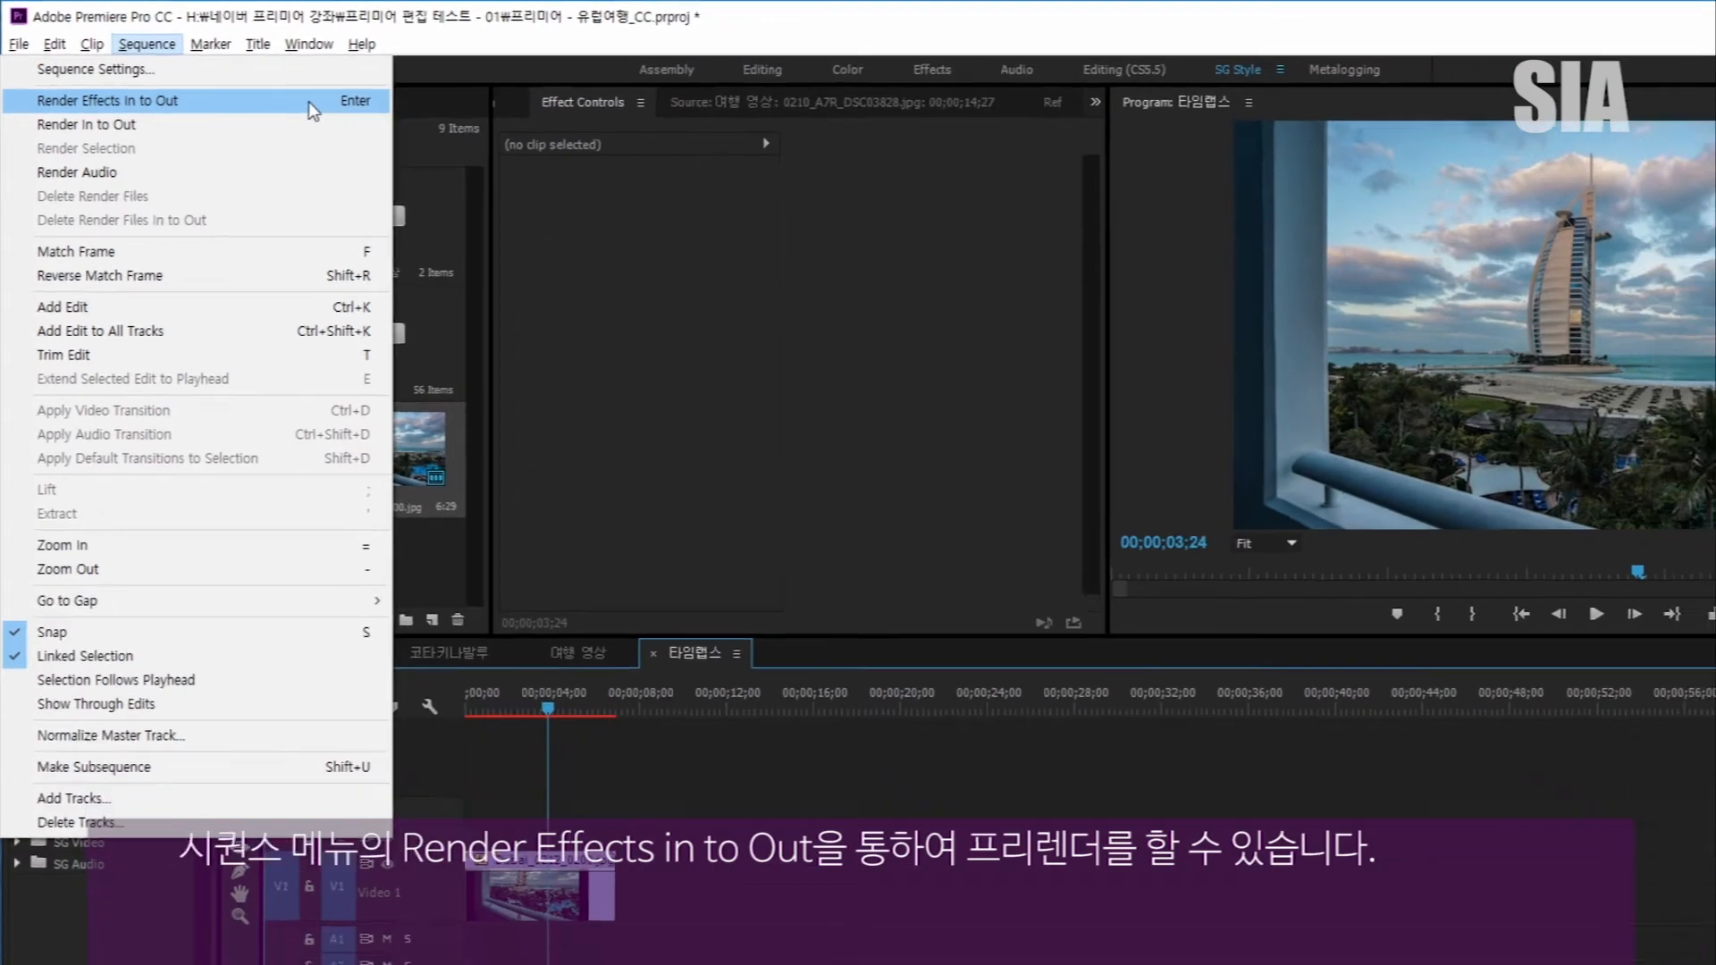
pyautogui.click(288, 148)
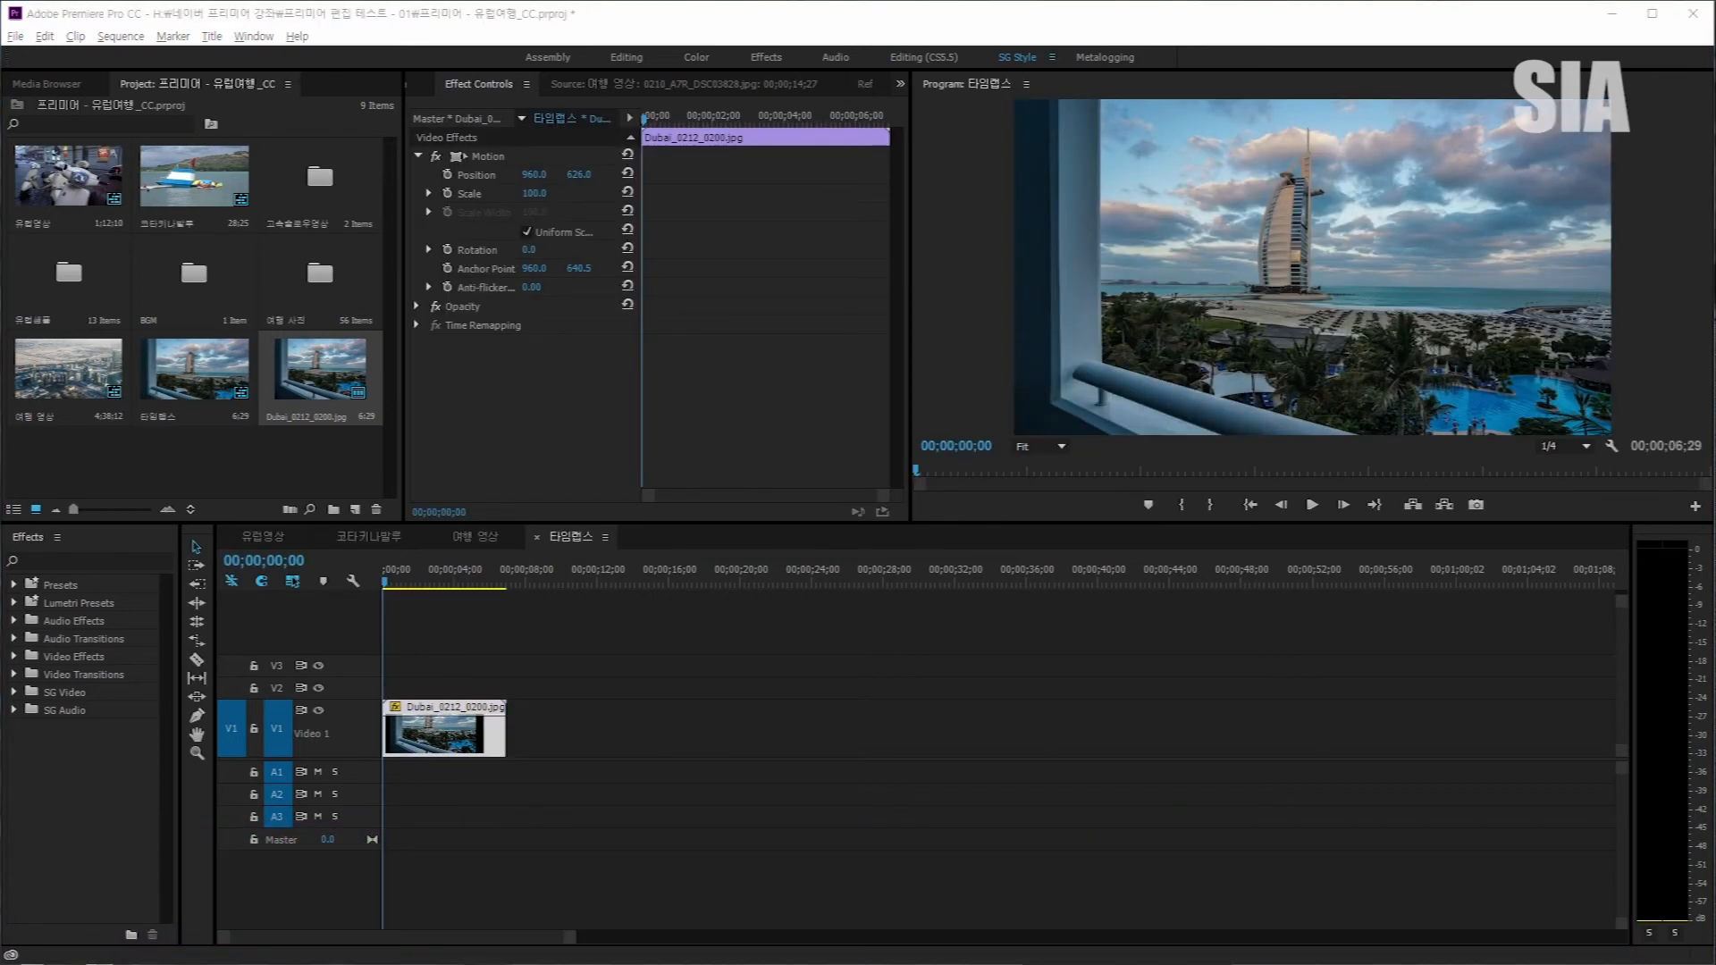
# Replay the time-lapse clip several times at 1/4 resolution to examine its playback, and check the playback resolution setting
pyautogui.moveTo(409, 579); pyautogui.dragTo(370, 578)
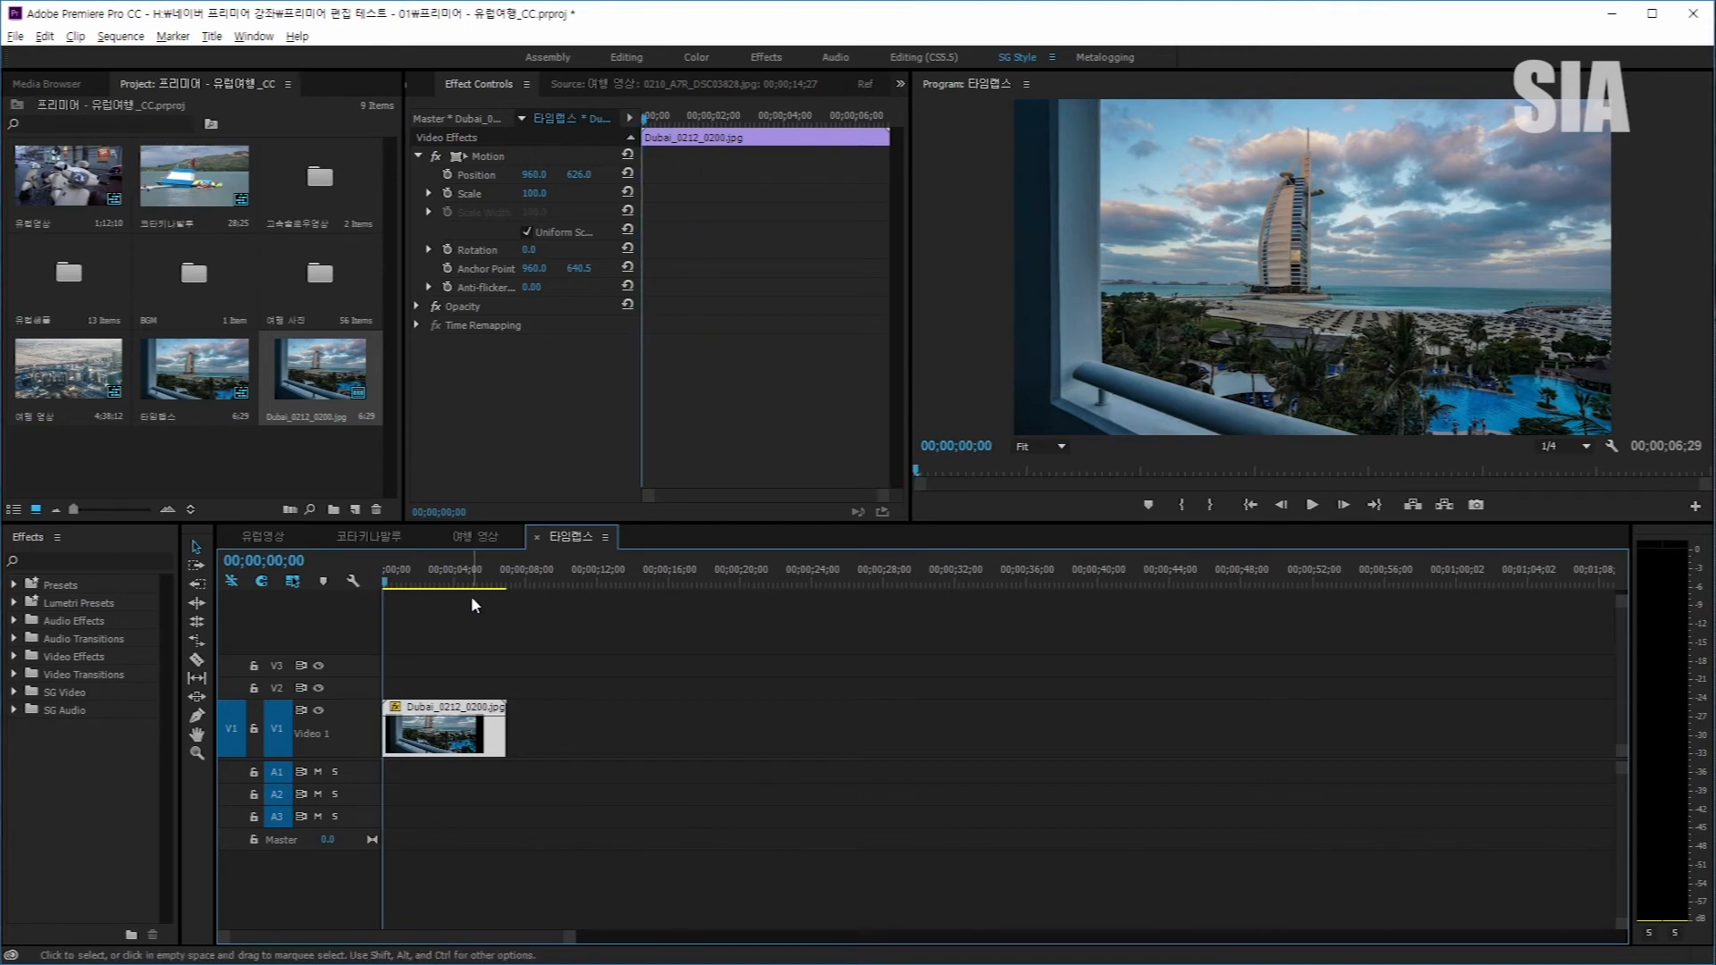
pyautogui.press('space')
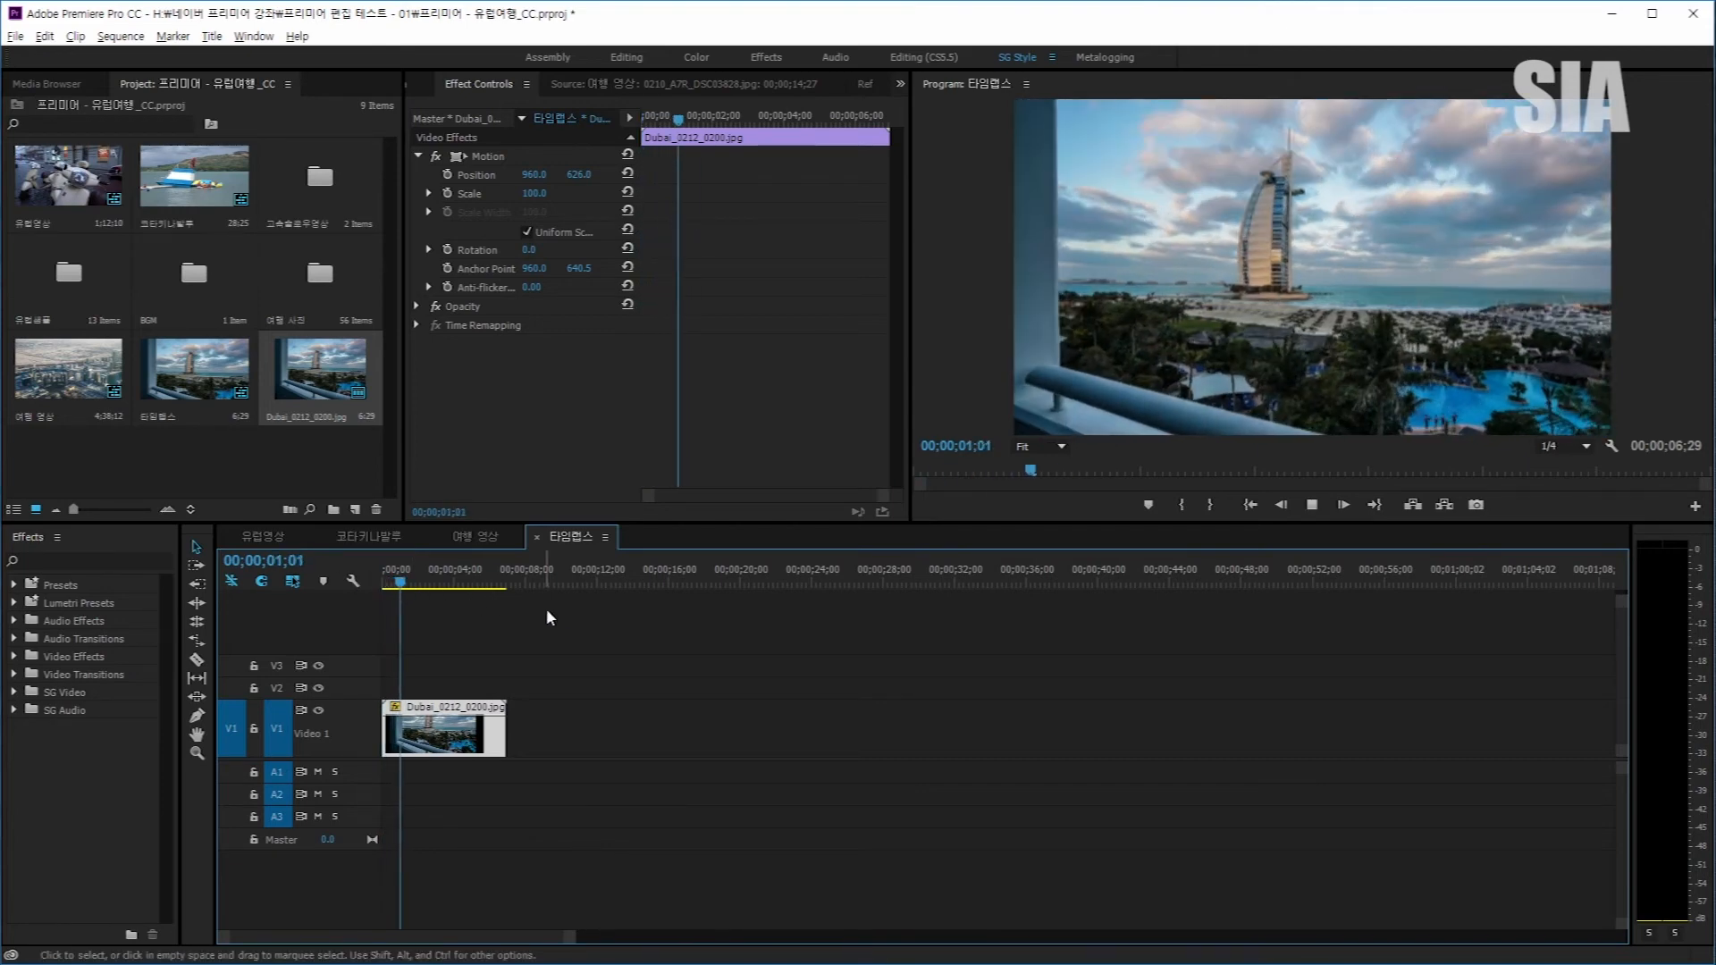
pyautogui.press('space')
pyautogui.moveTo(483, 583); pyautogui.dragTo(382, 584)
pyautogui.press('space')
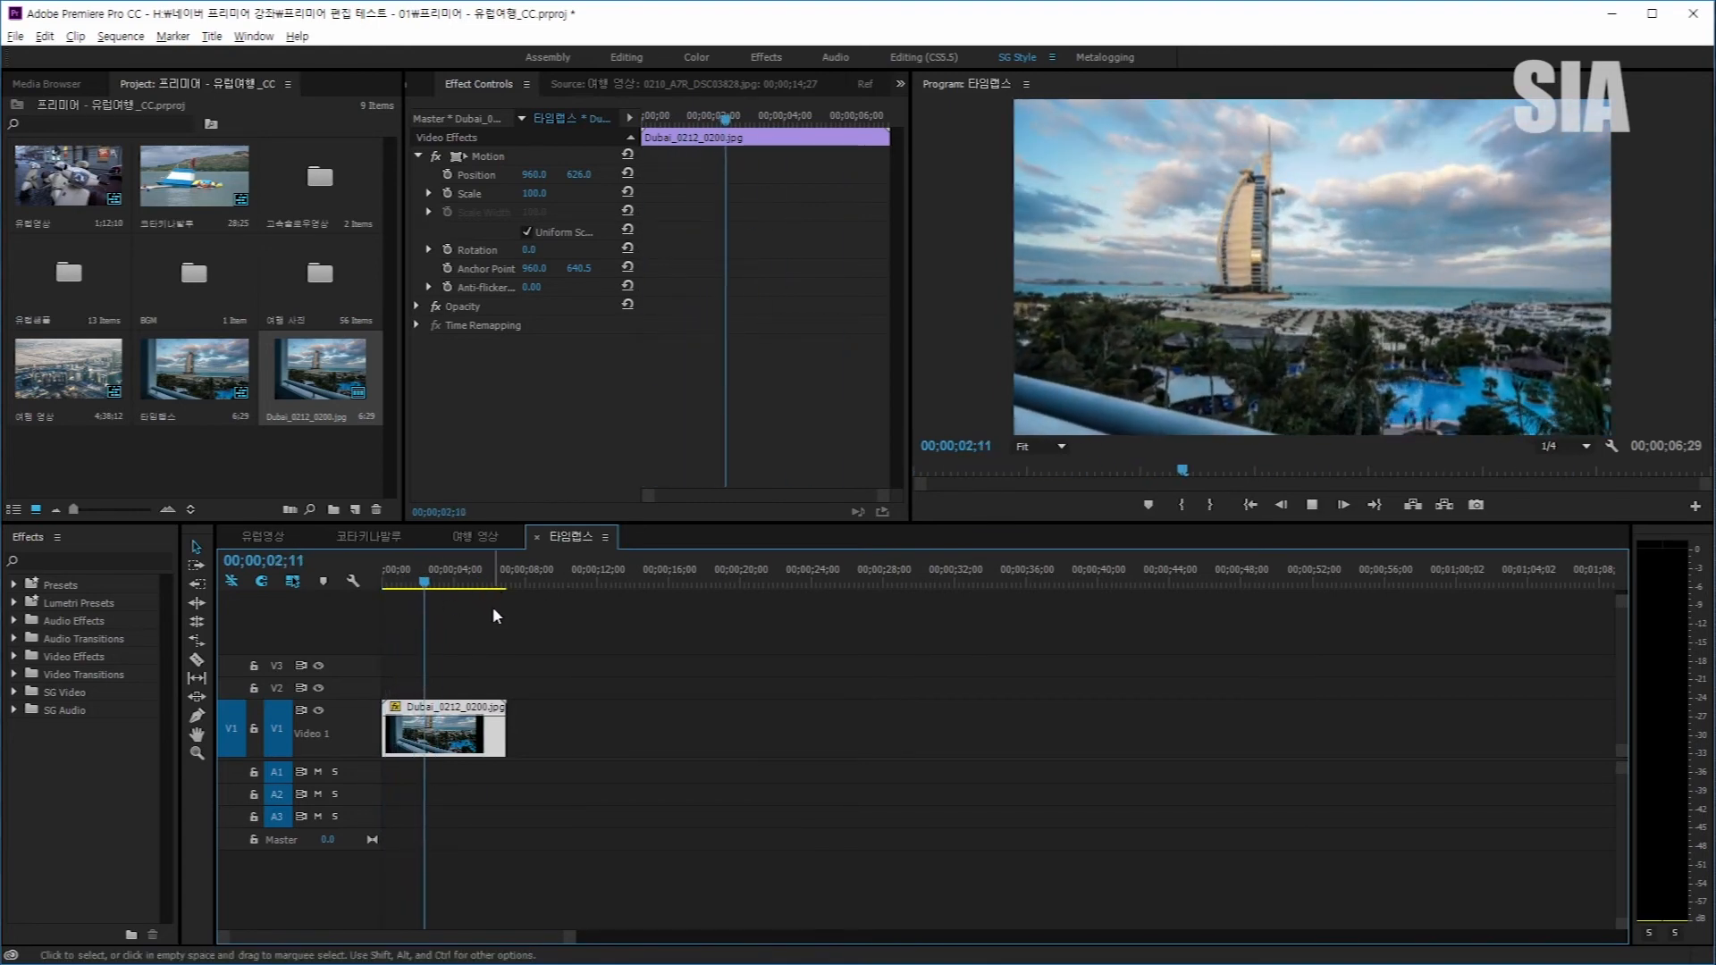
pyautogui.press('space')
pyautogui.moveTo(465, 589); pyautogui.dragTo(438, 593)
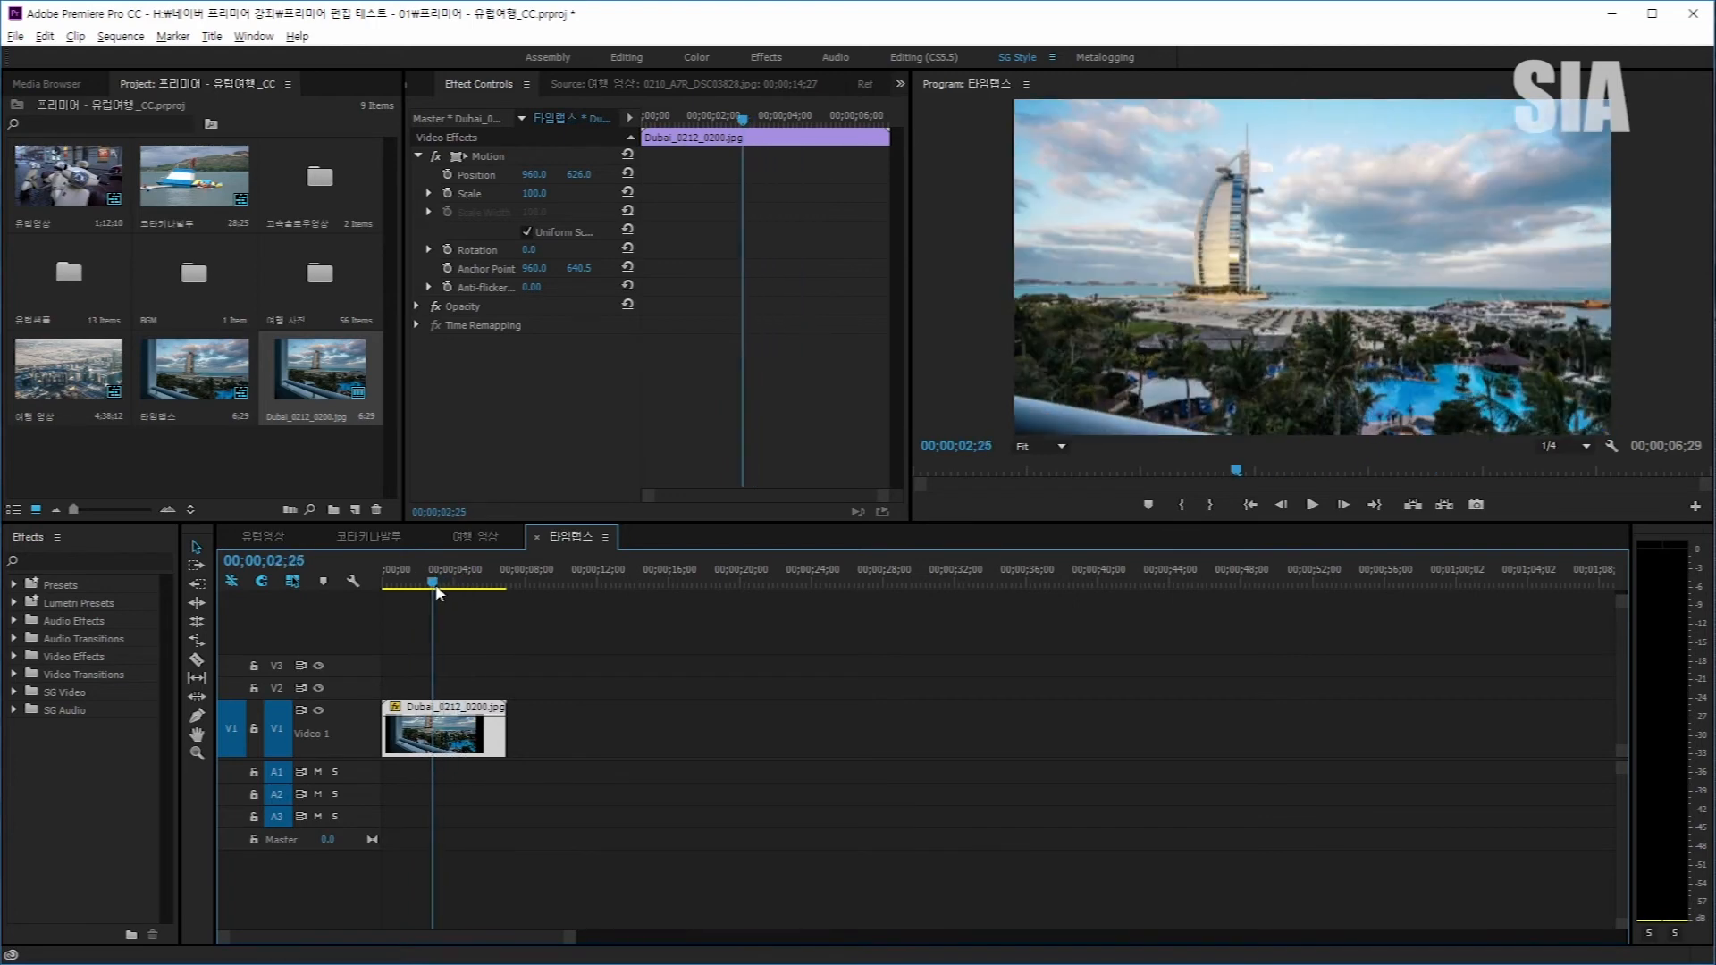
pyautogui.press('space')
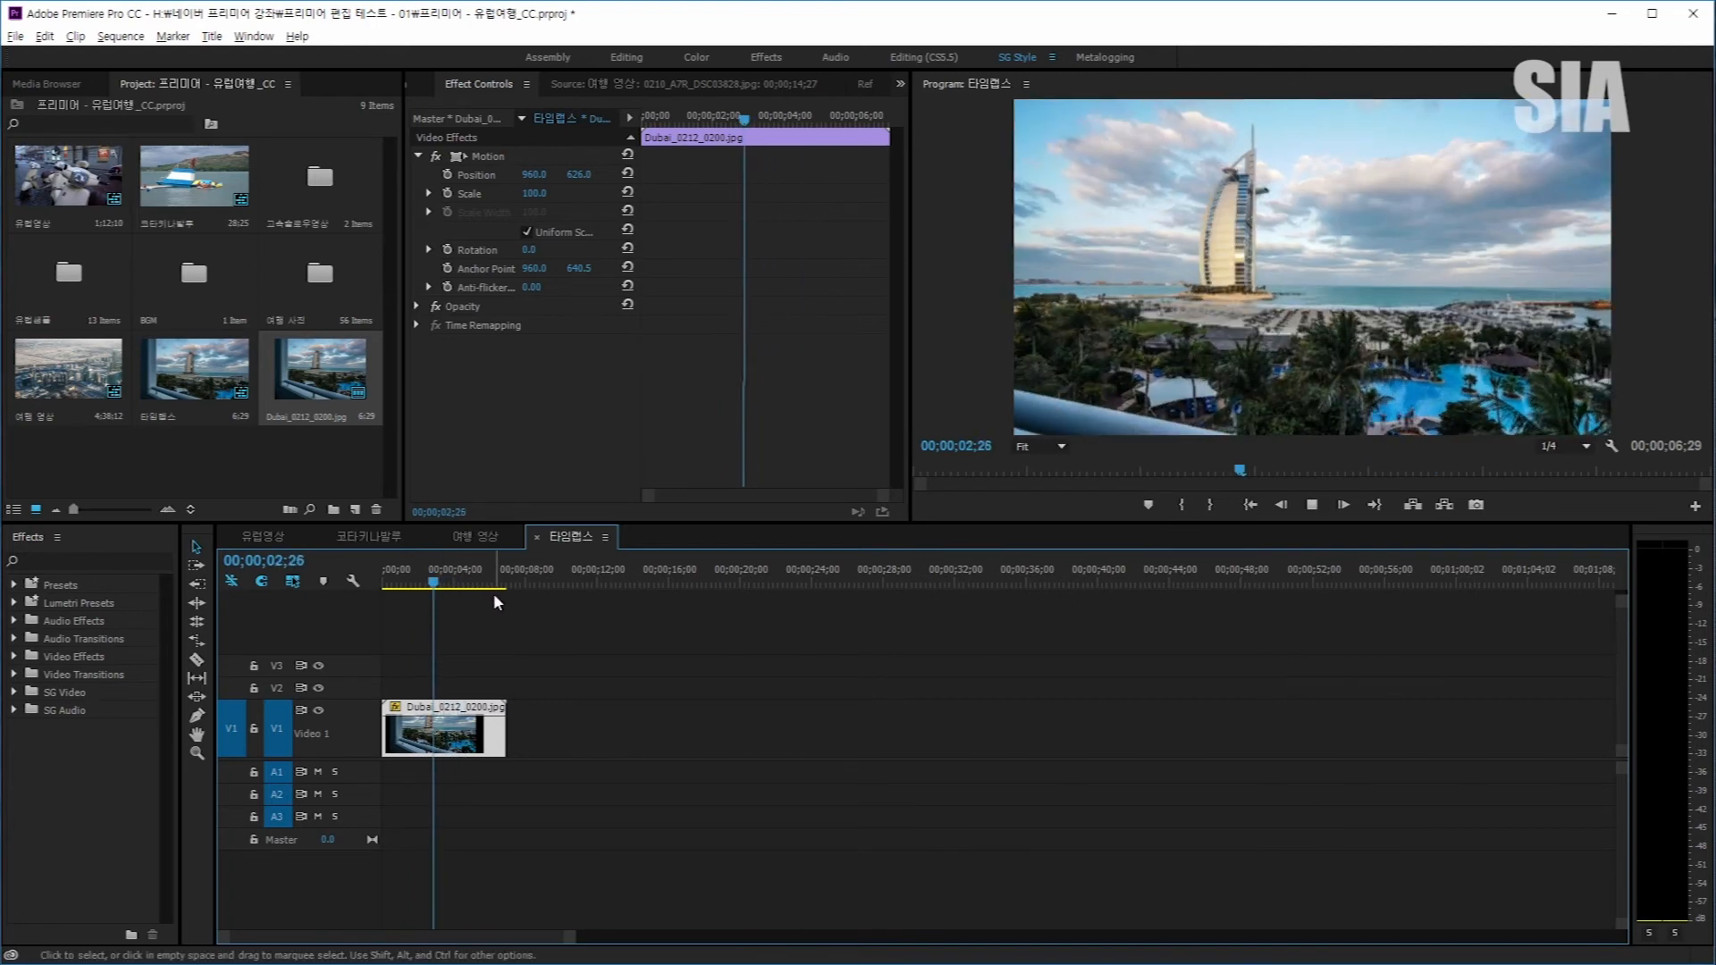
pyautogui.press('space')
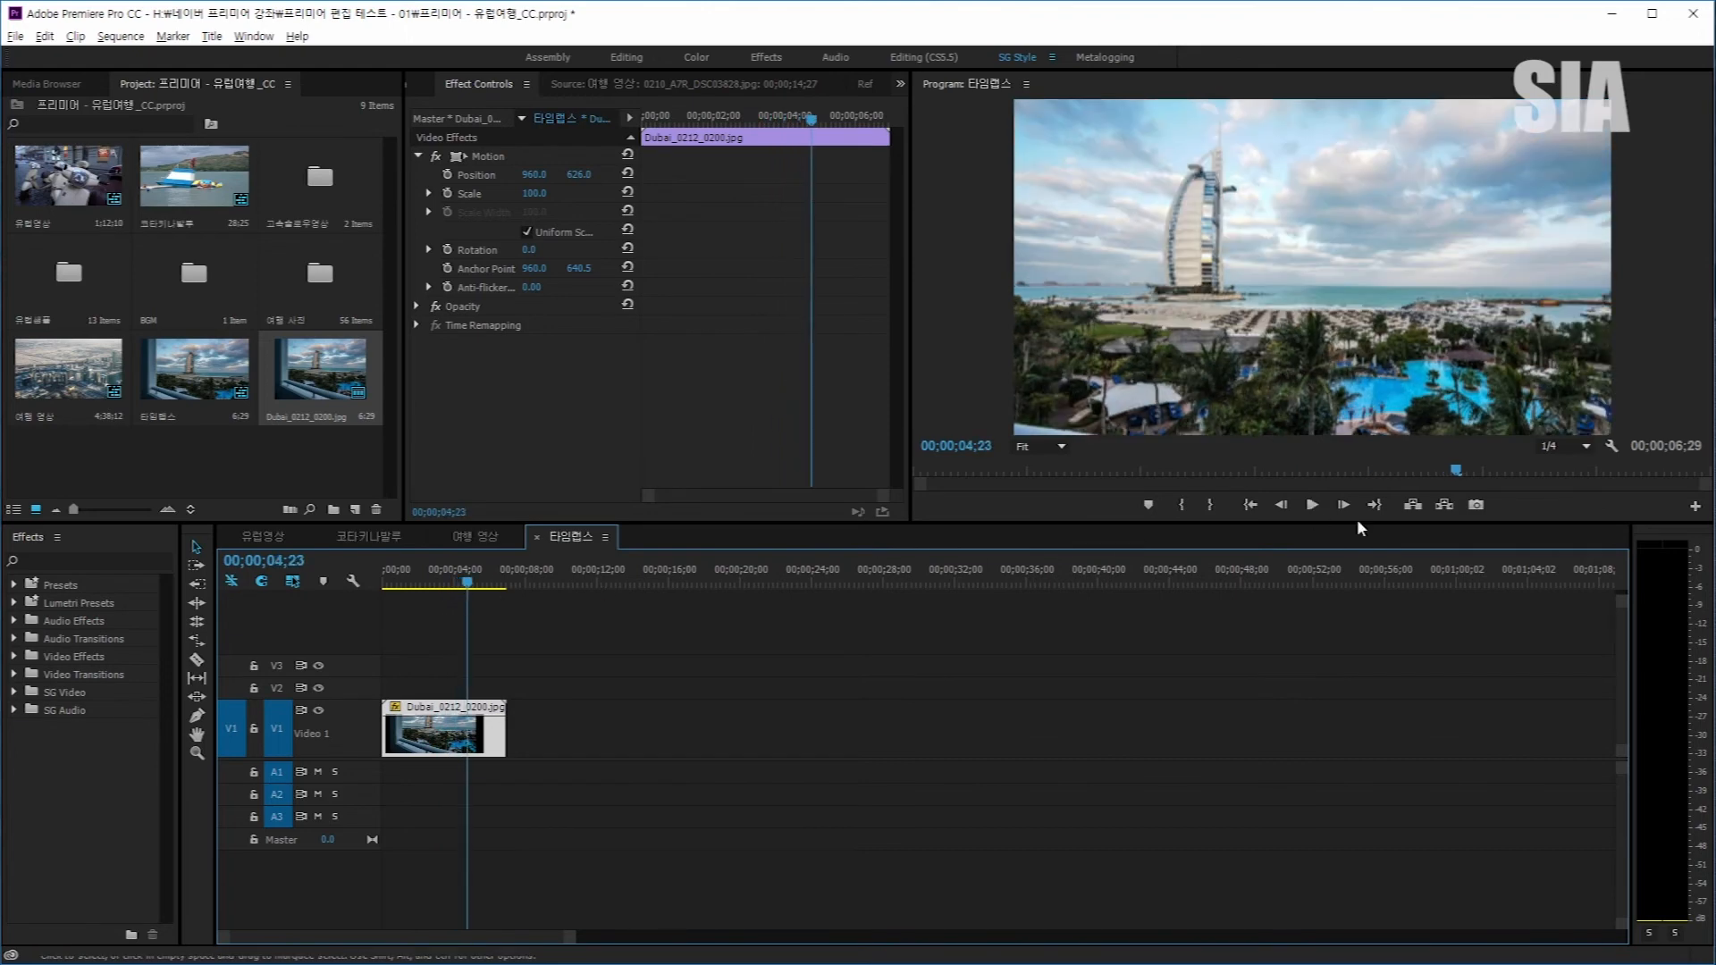
pyautogui.click(1564, 447)
pyautogui.click(1564, 449)
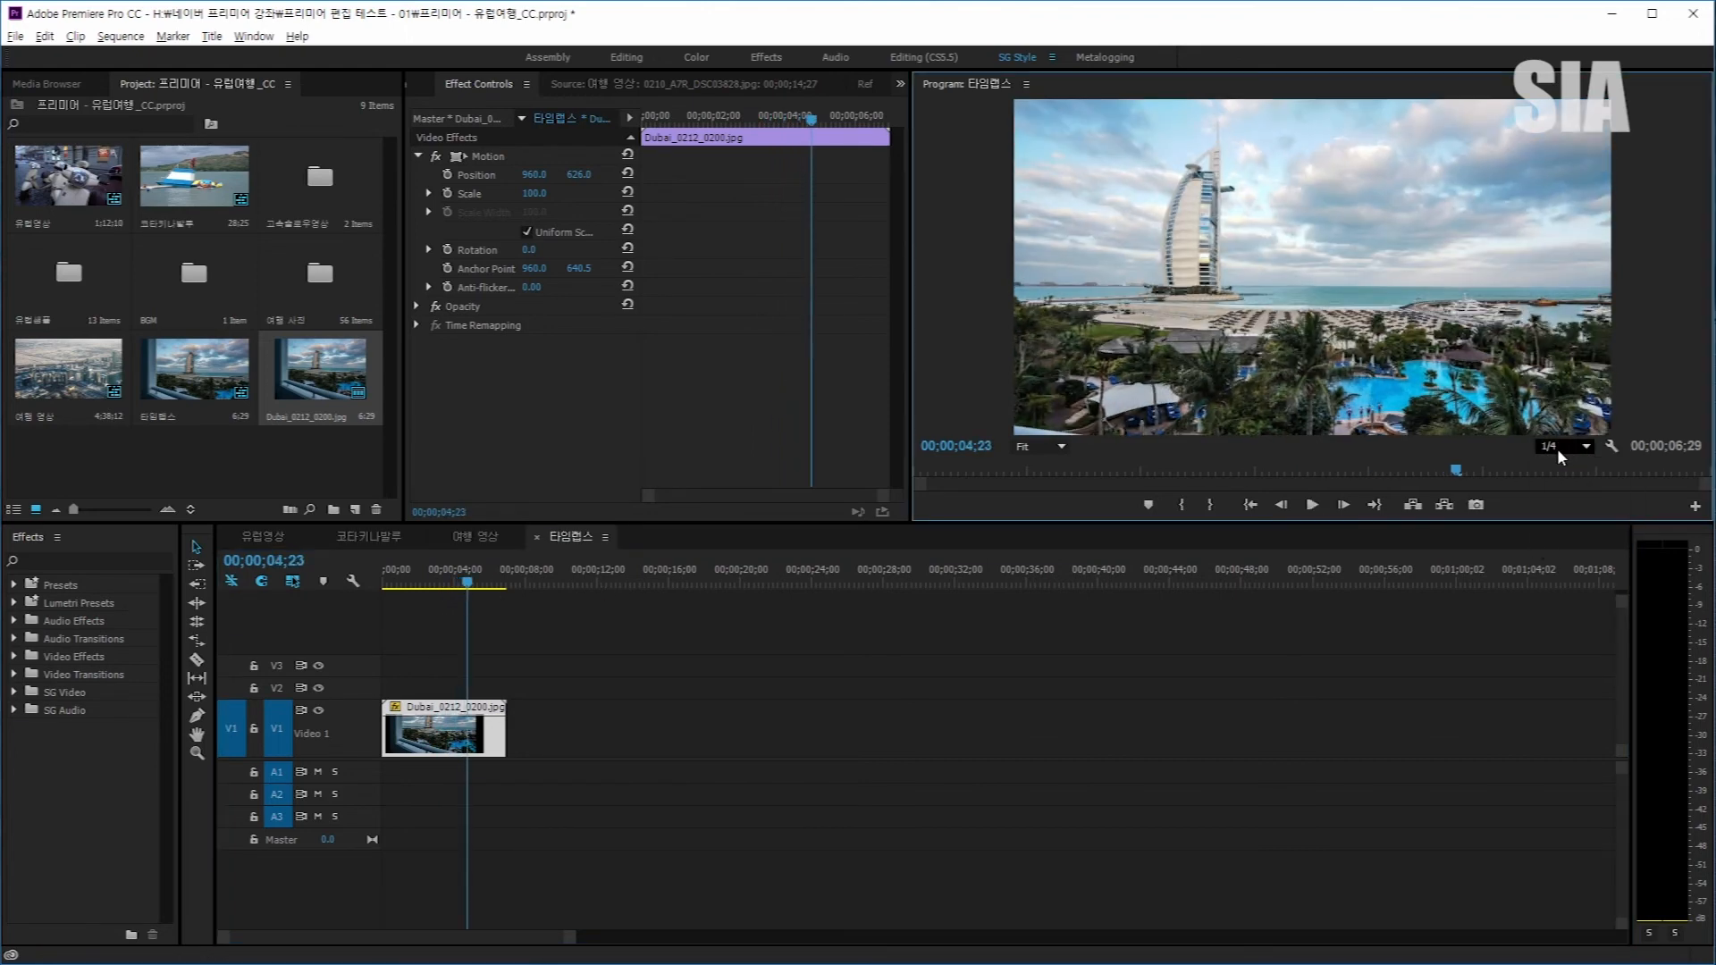
# Replay the time-lapse from its start and slow the Dubai_0212_0200.jpg clip down to 50% speed
pyautogui.click(386, 583)
pyautogui.press('space')
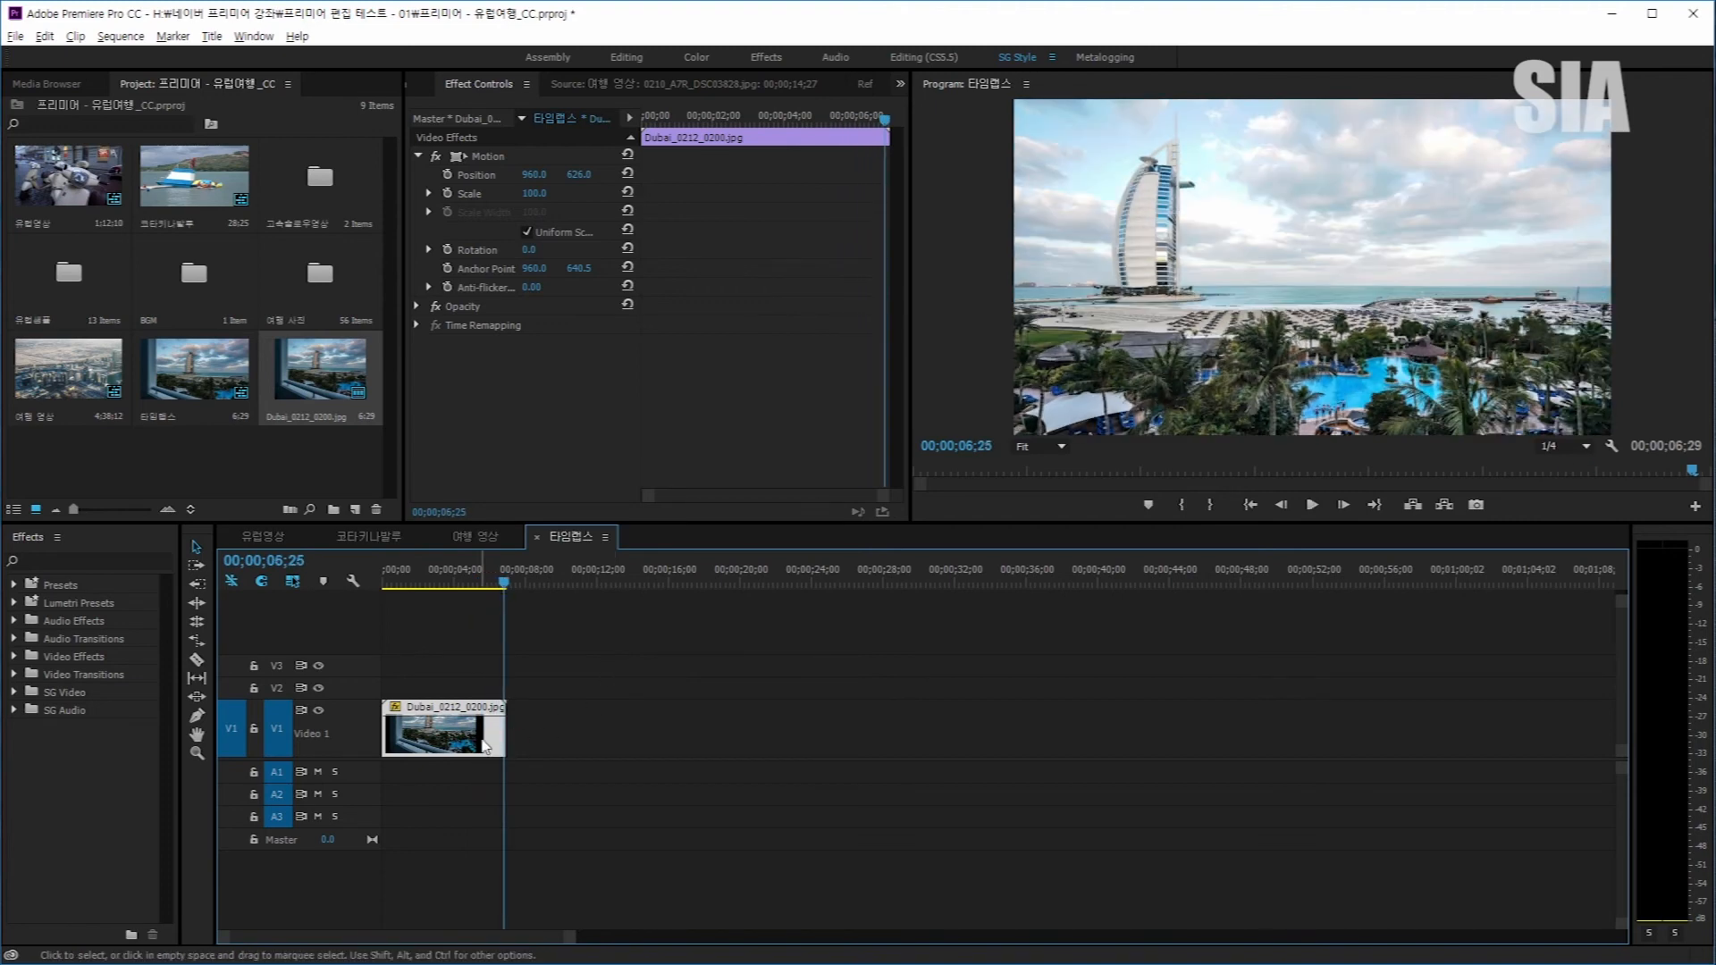
pyautogui.rightClick(461, 730)
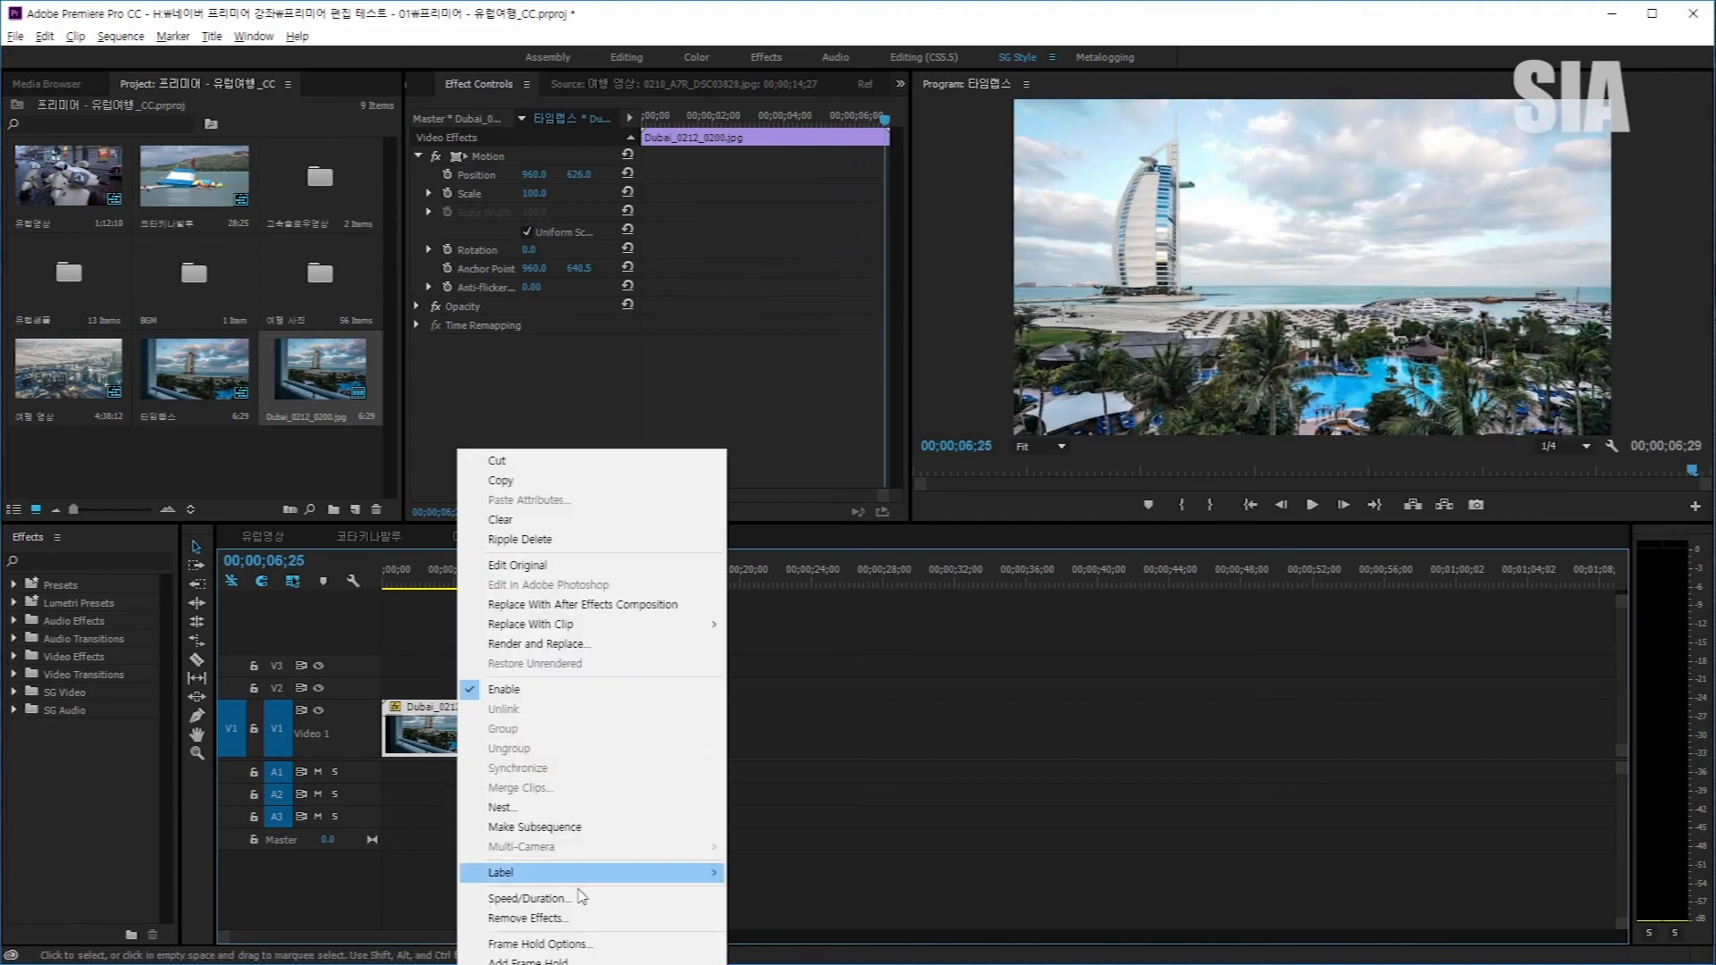
pyautogui.click(585, 899)
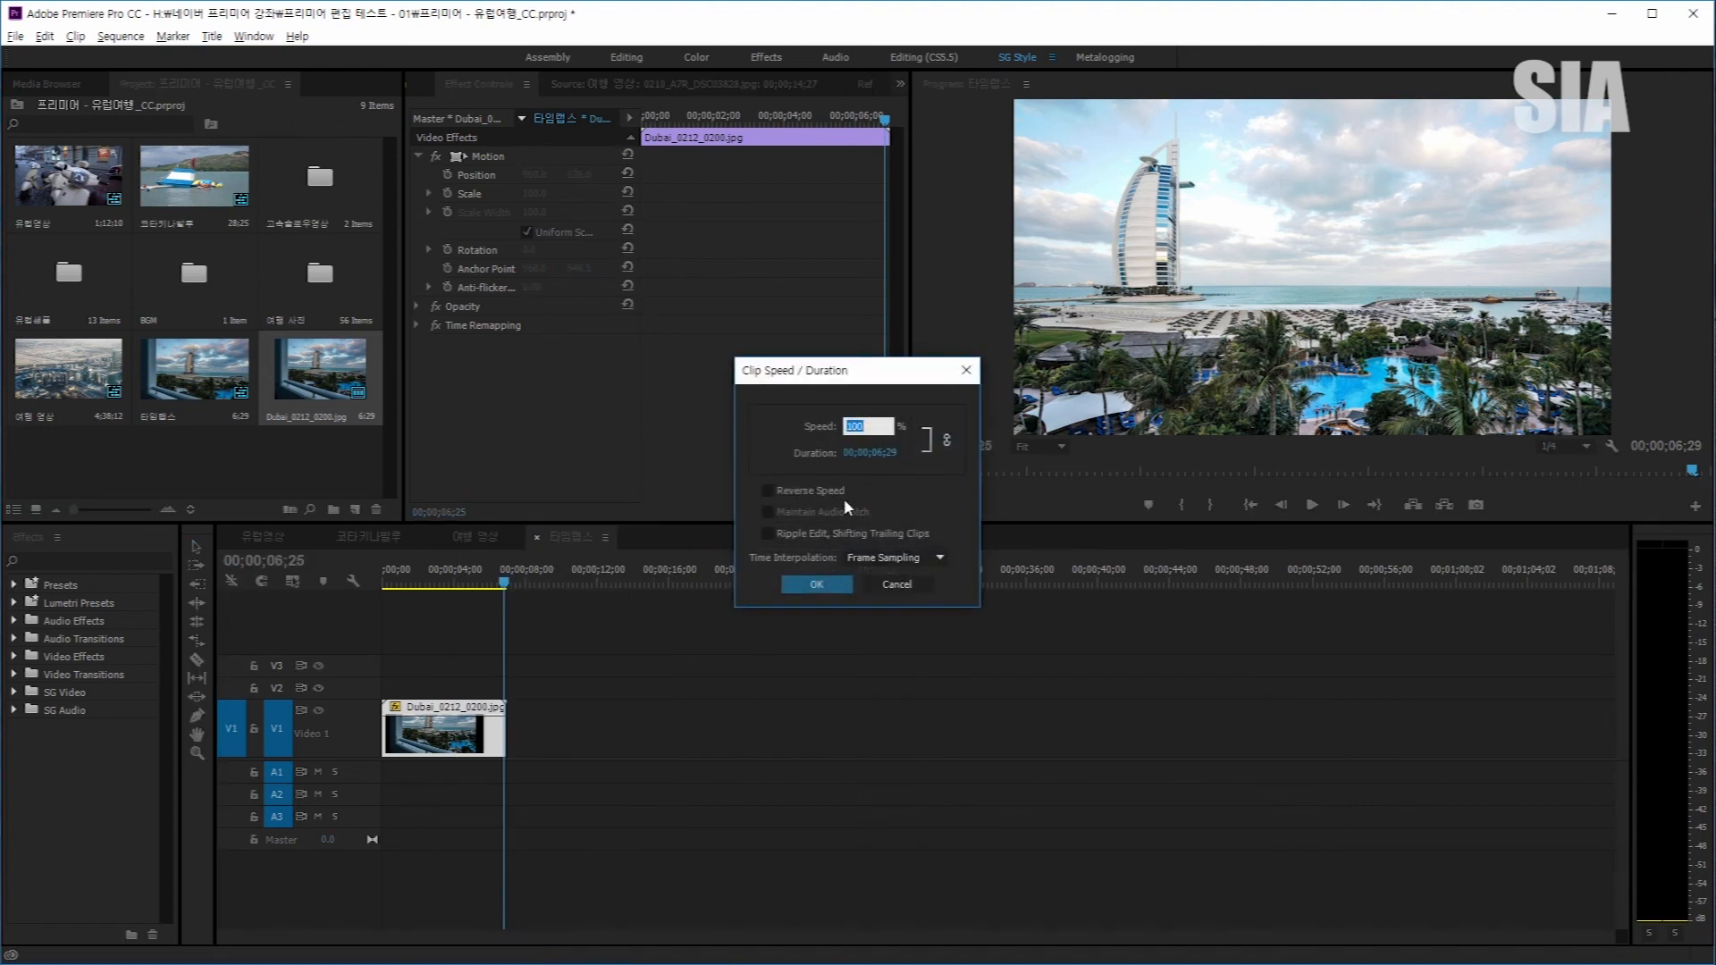
pyautogui.write('2')
pyautogui.press('BackSpace')
pyautogui.write('50')
pyautogui.press('Return')
# Play the slowed time-lapse clip from its start and scrub through it to near its end to examine the motion
pyautogui.moveTo(501, 581); pyautogui.dragTo(383, 582)
pyautogui.press('space')
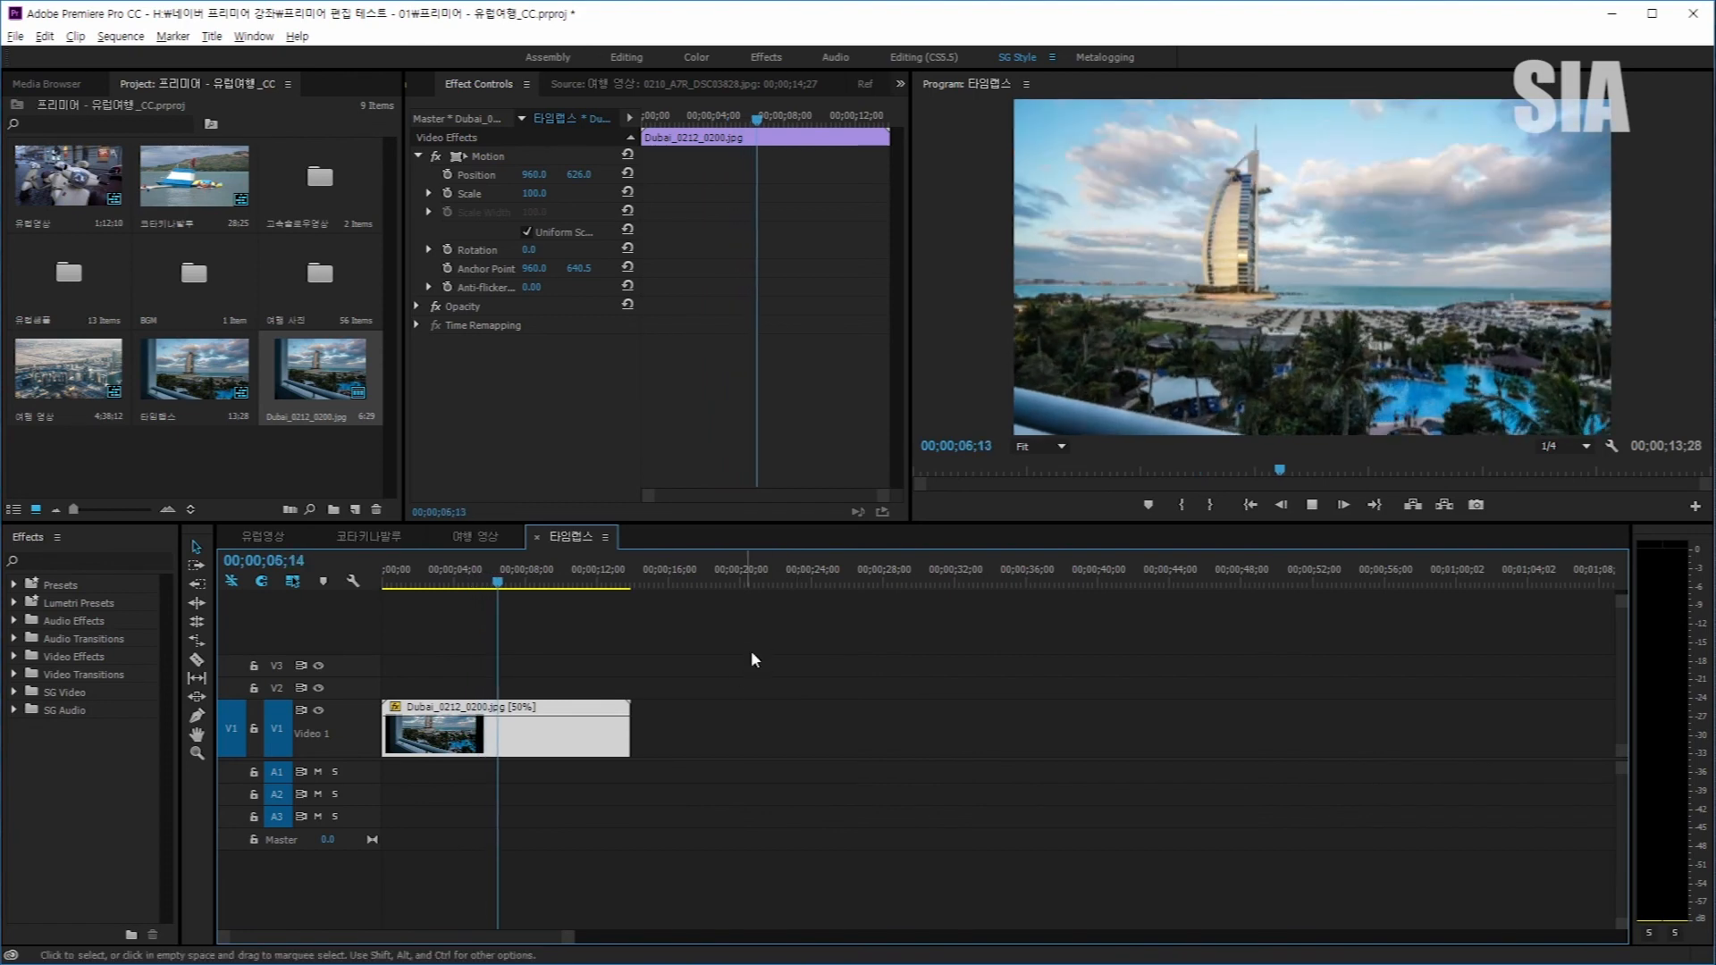
pyautogui.click(570, 582)
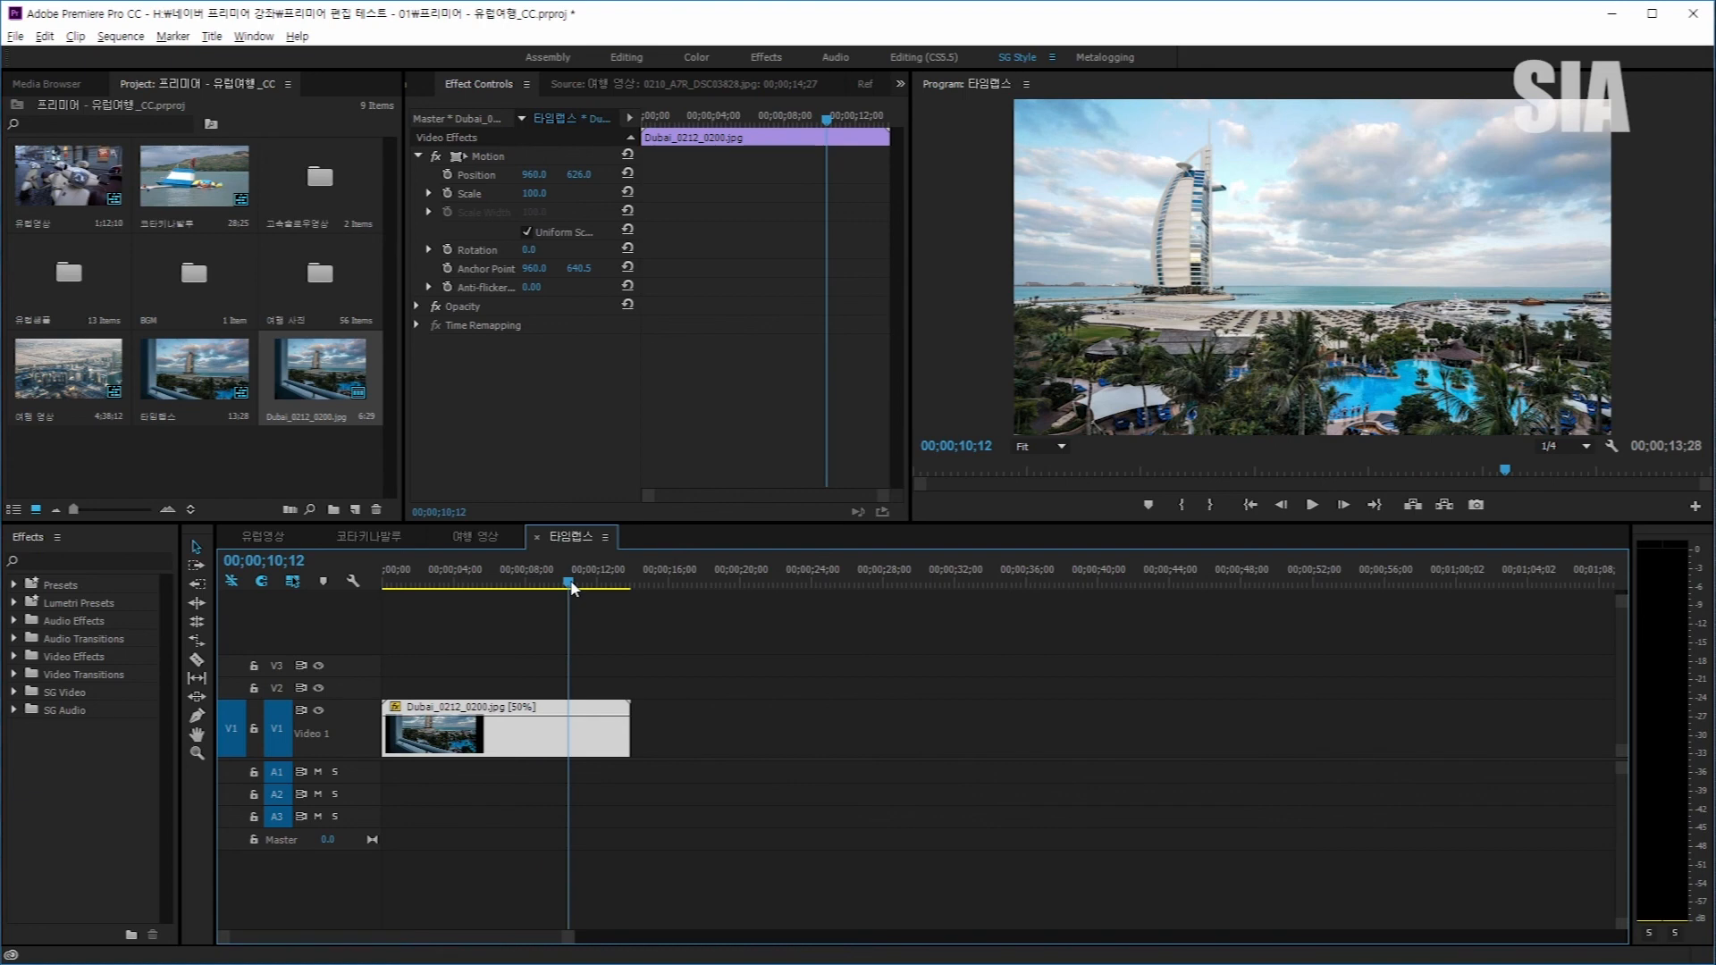
pyautogui.click(417, 585)
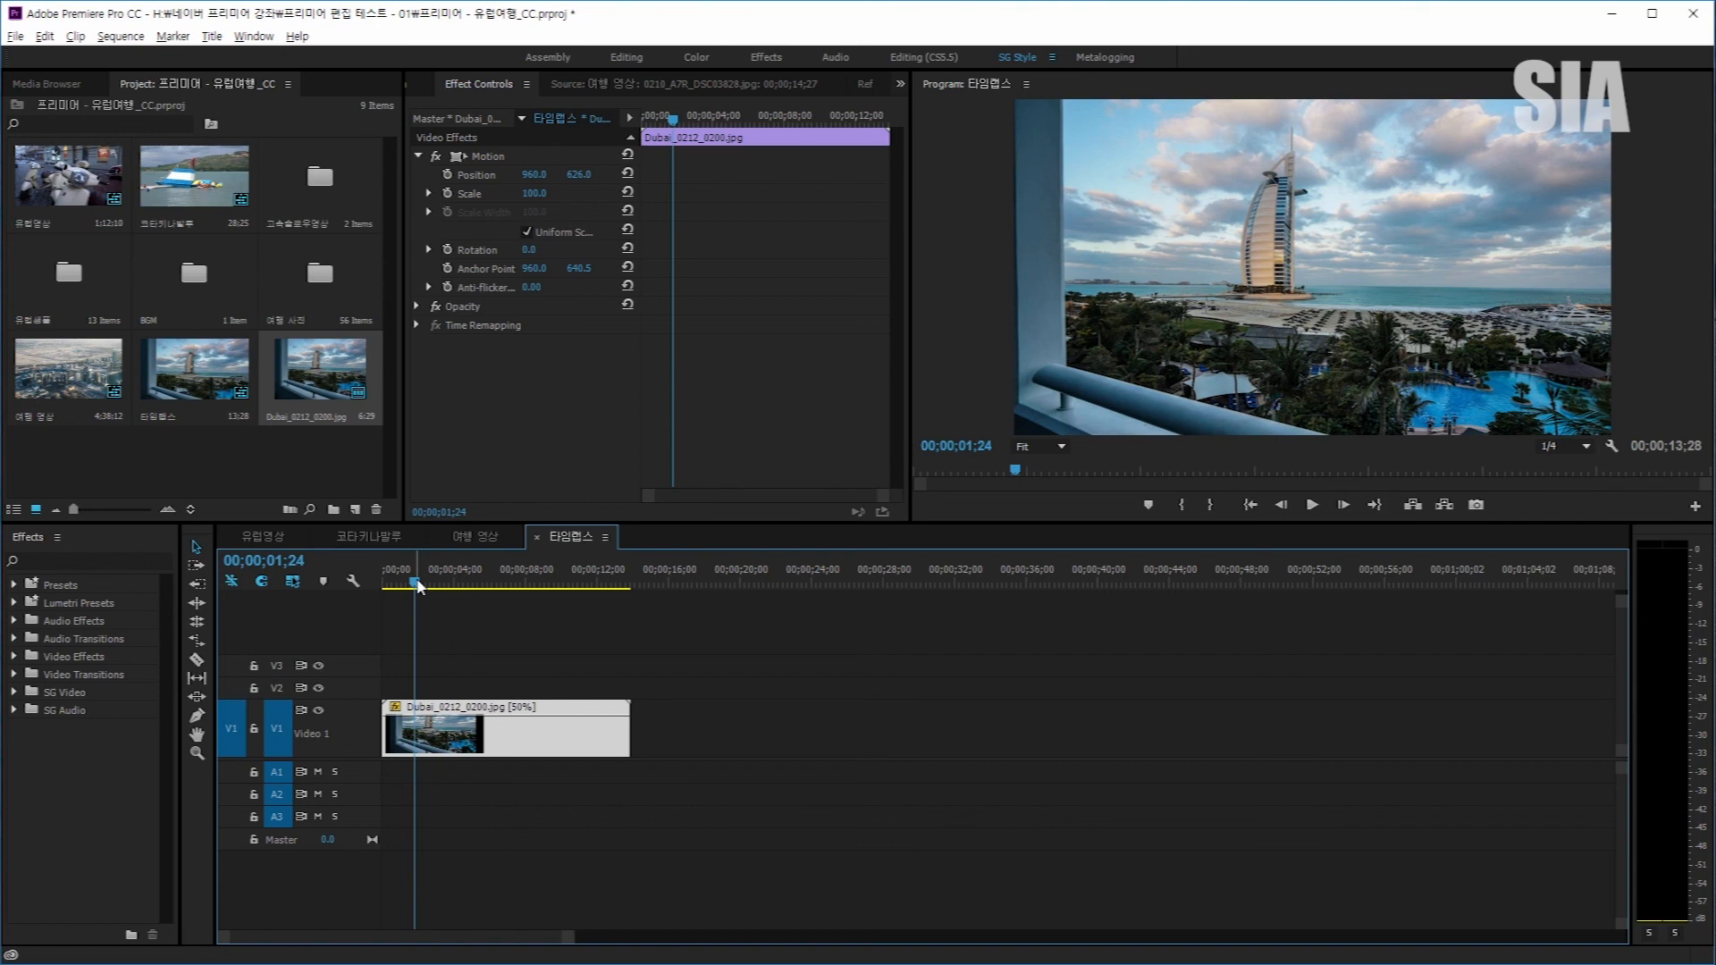
pyautogui.moveTo(418, 585); pyautogui.dragTo(625, 586)
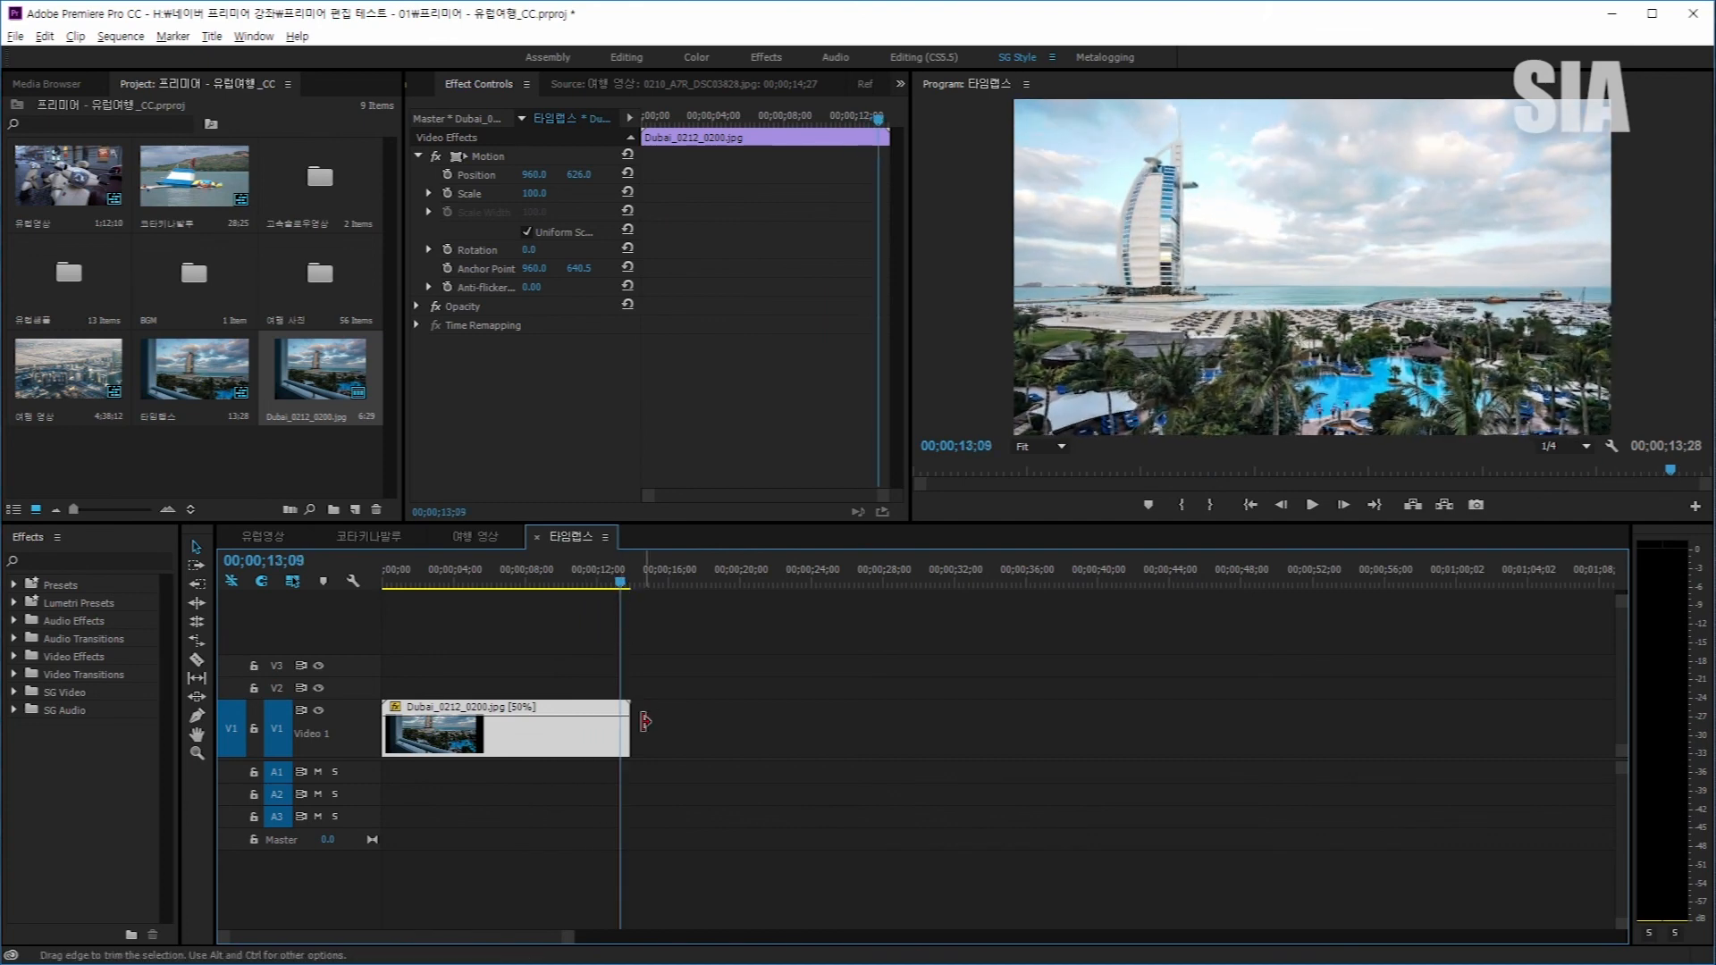